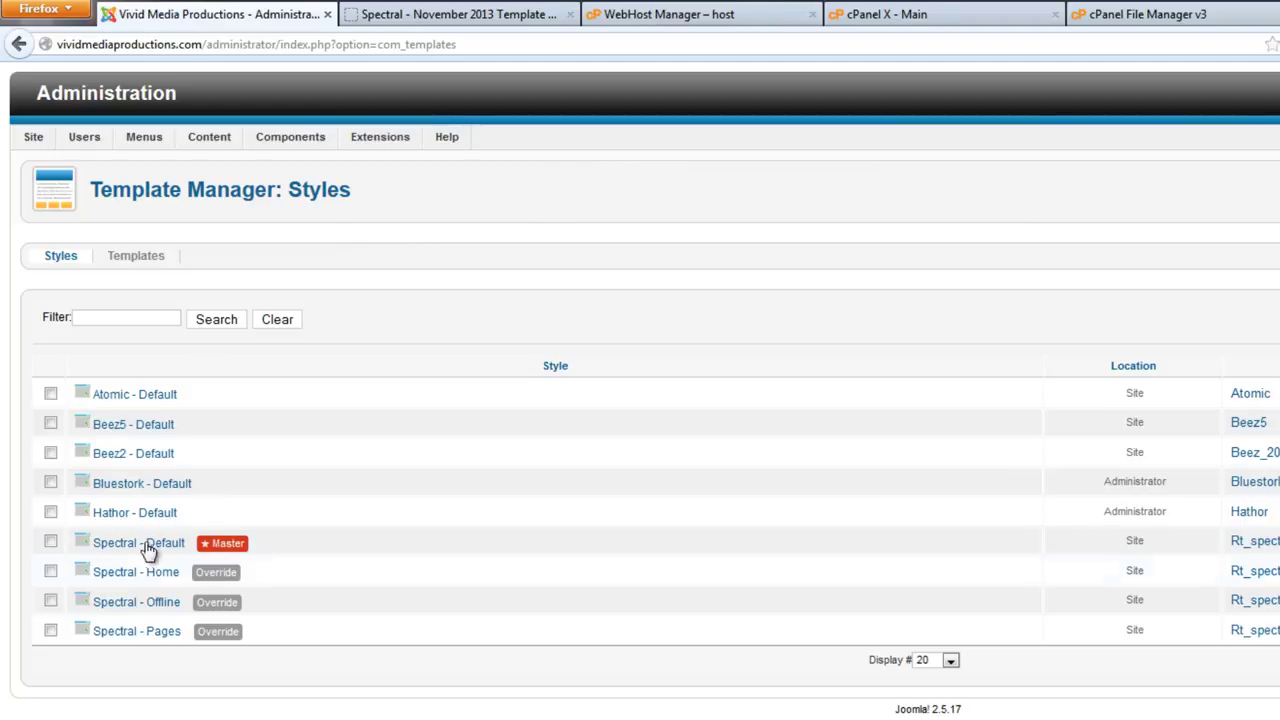
Step: Open the Style settings of the Spectral - Default template and check the current look of the live home page
{"action": "left_click", "coordinate": [152, 544]}
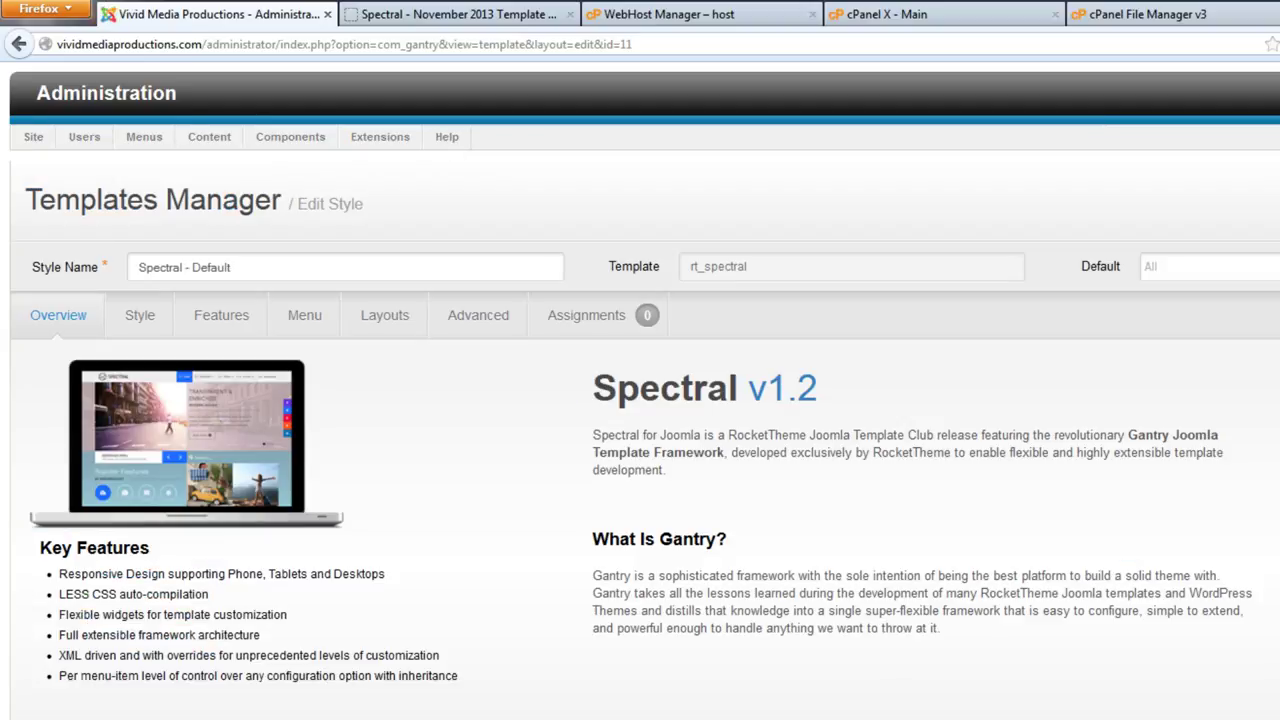
{"action": "left_click", "coordinate": [140, 316]}
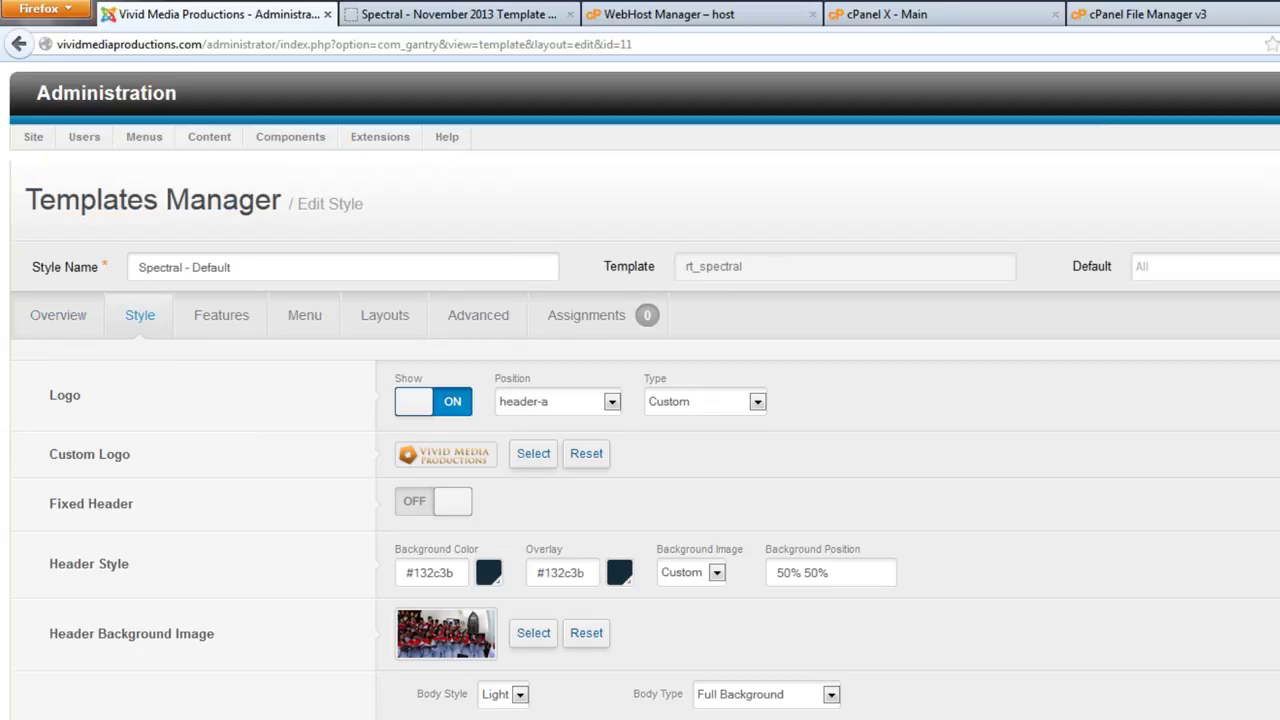
{"action": "scroll", "coordinate": [640, 400], "scroll_direction": "down", "scroll_amount": 3}
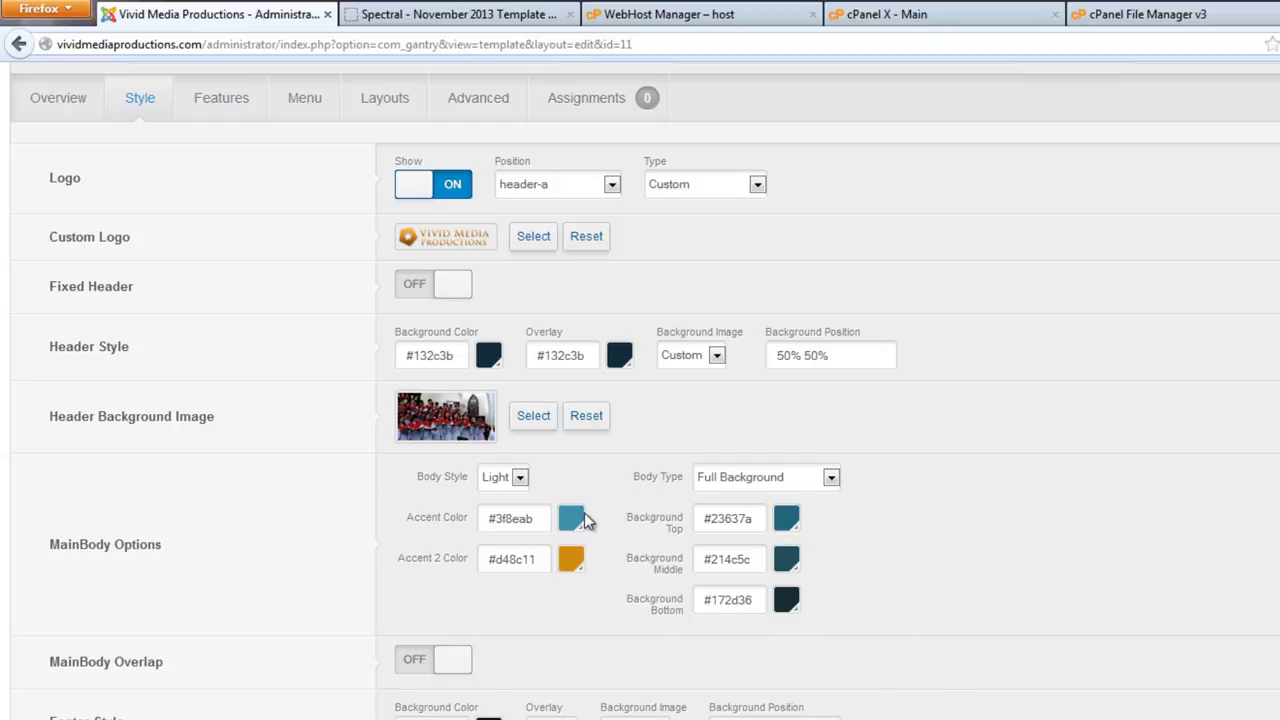
{"action": "left_click", "coordinate": [478, 22]}
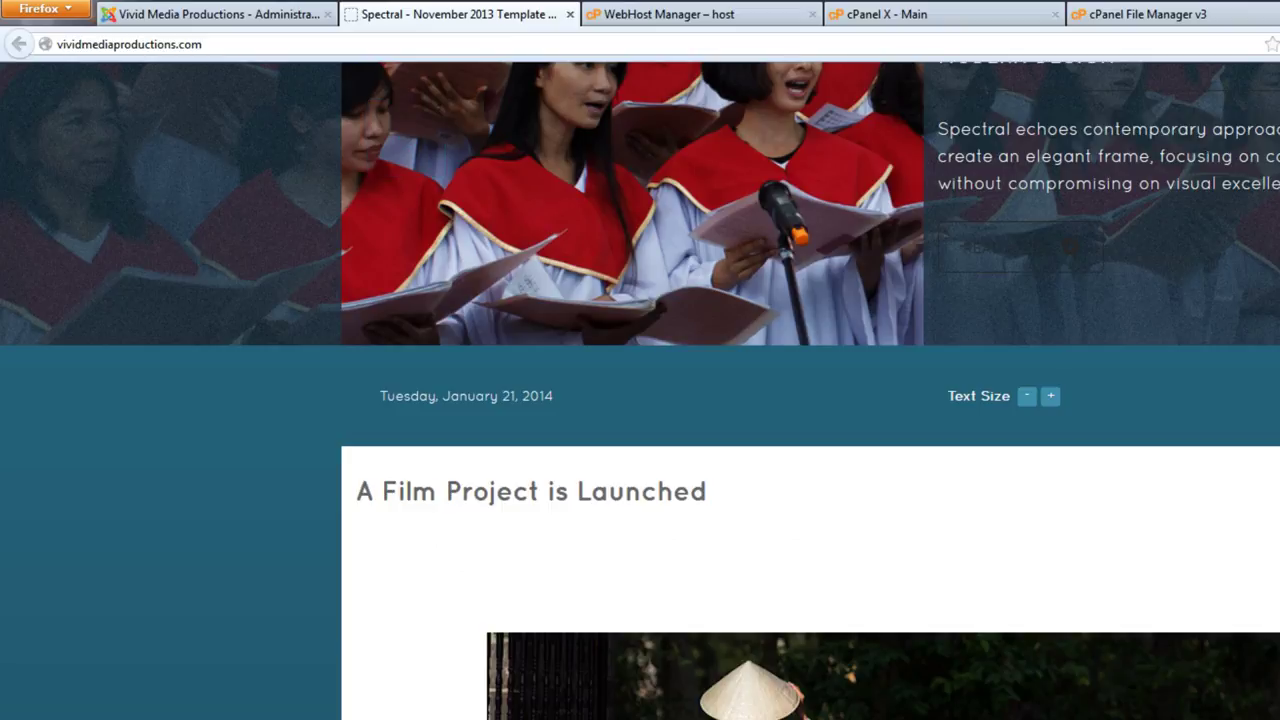
{"action": "scroll", "coordinate": [640, 390], "scroll_direction": "up", "scroll_amount": 3}
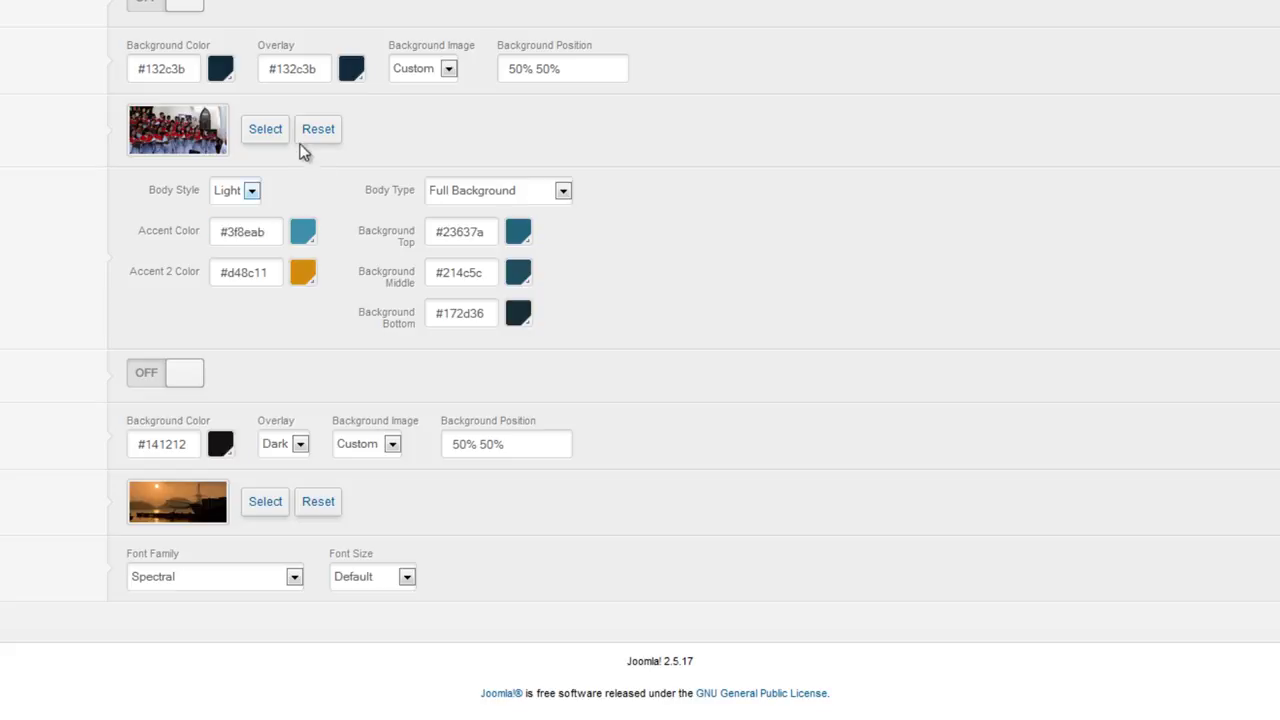
Step: Set the MainBody body style to Dark and save the template style
{"action": "left_click", "coordinate": [252, 190]}
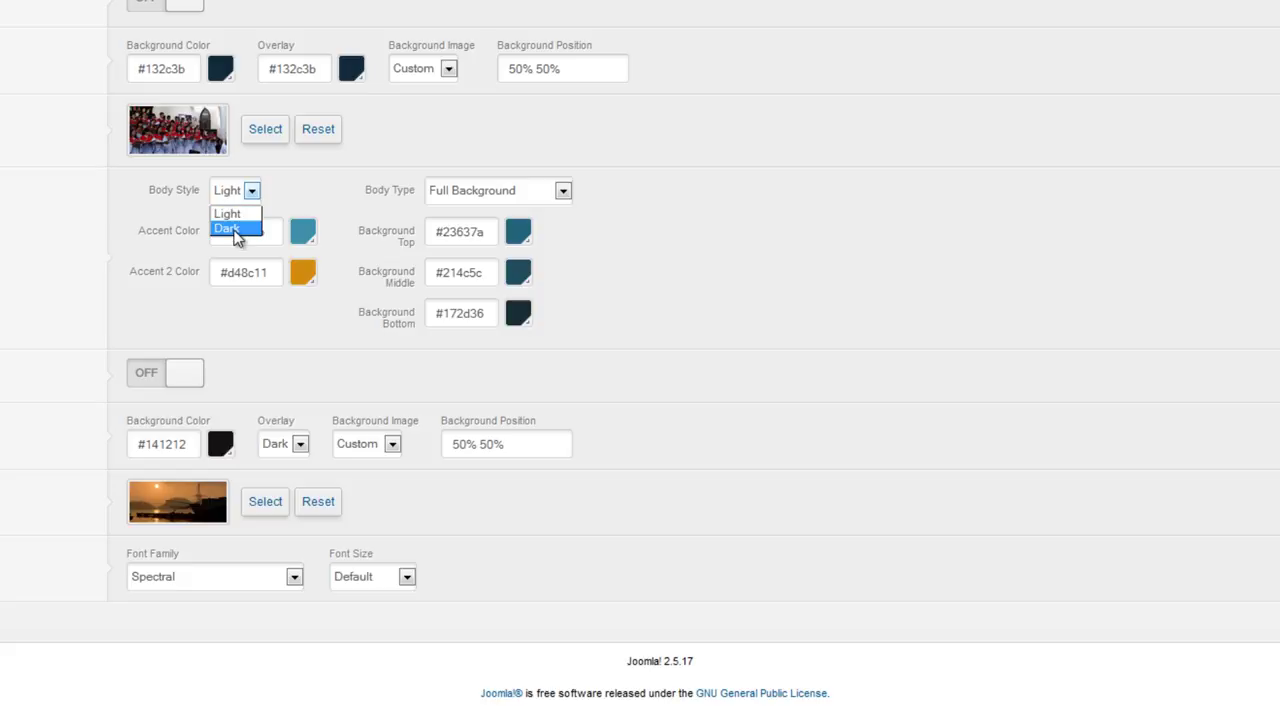
{"action": "left_click", "coordinate": [296, 190]}
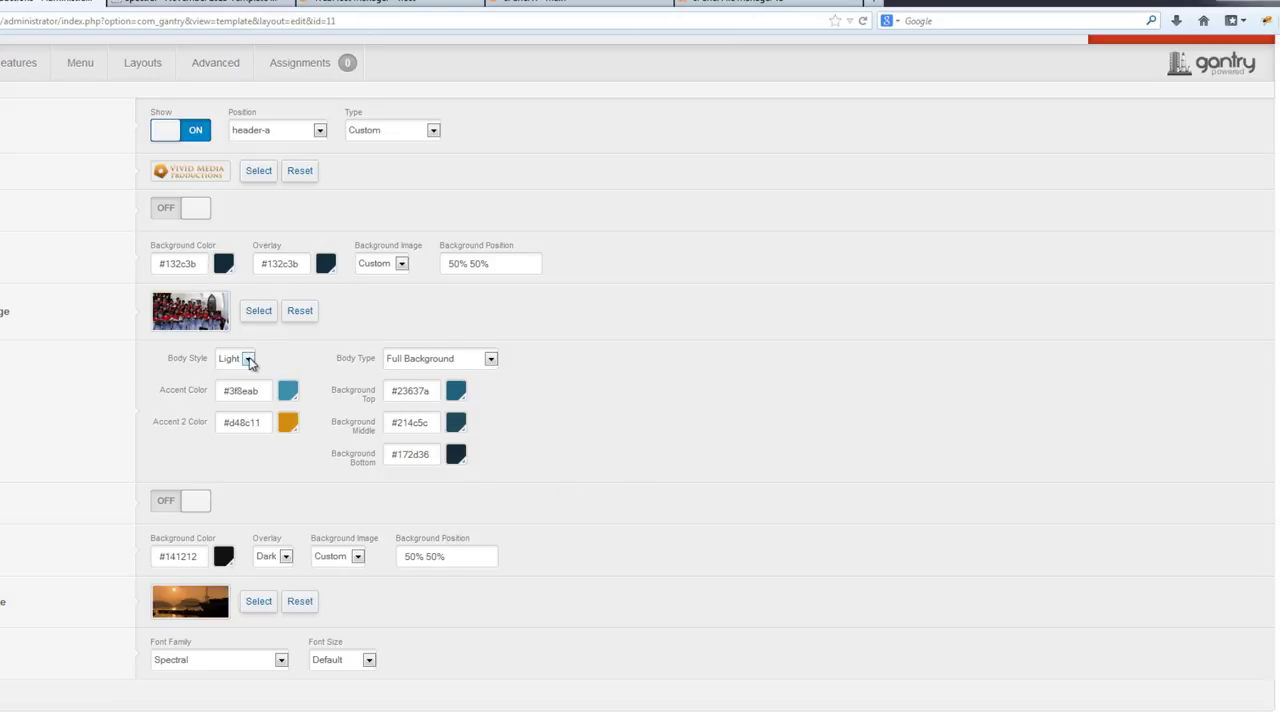
{"action": "left_click", "coordinate": [249, 360]}
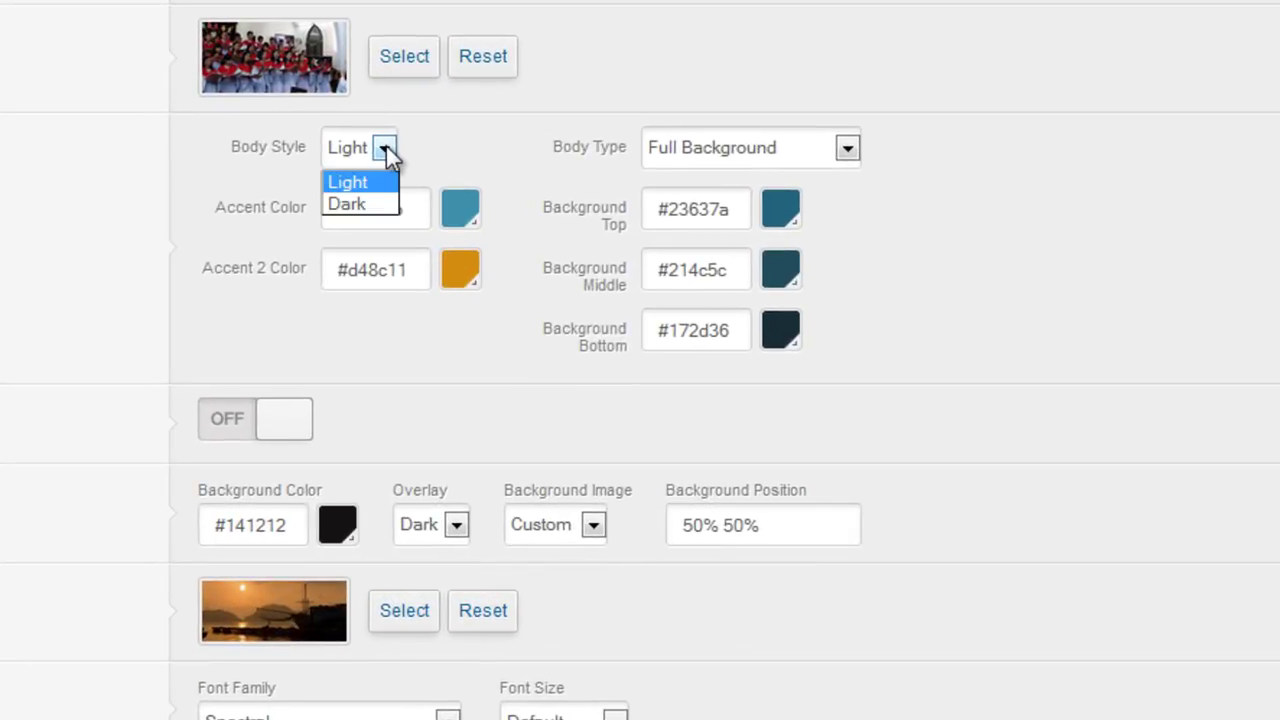
{"action": "left_click", "coordinate": [352, 202]}
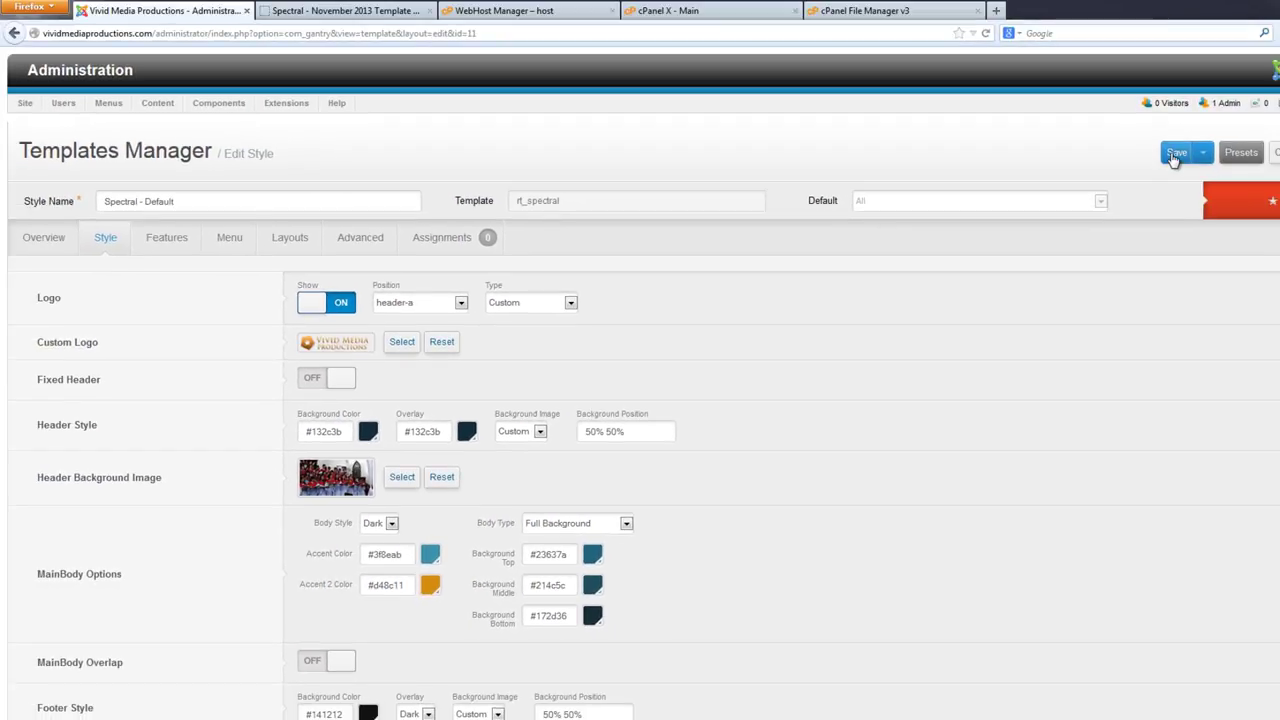
{"action": "left_click", "coordinate": [1174, 157]}
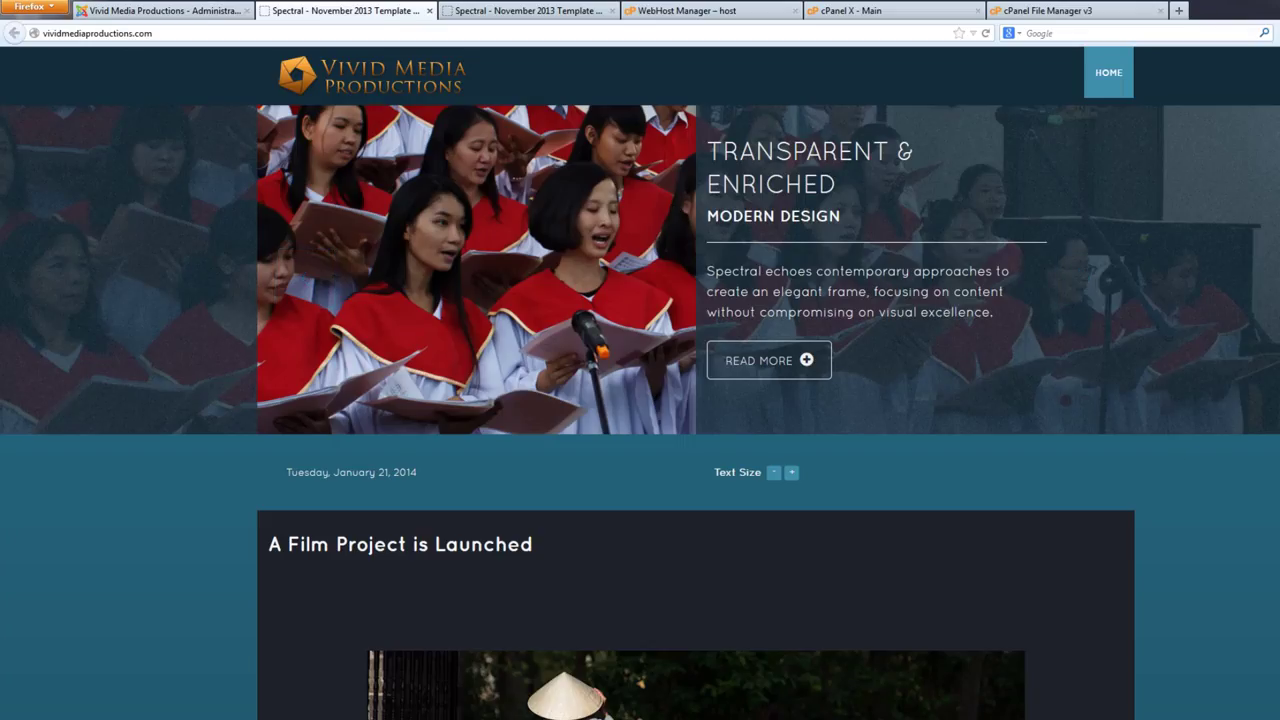
Step: Examine the live home page with the dark body style, from the header down through the film project article
{"action": "scroll", "coordinate": [640, 383], "scroll_direction": "down", "scroll_amount": 6}
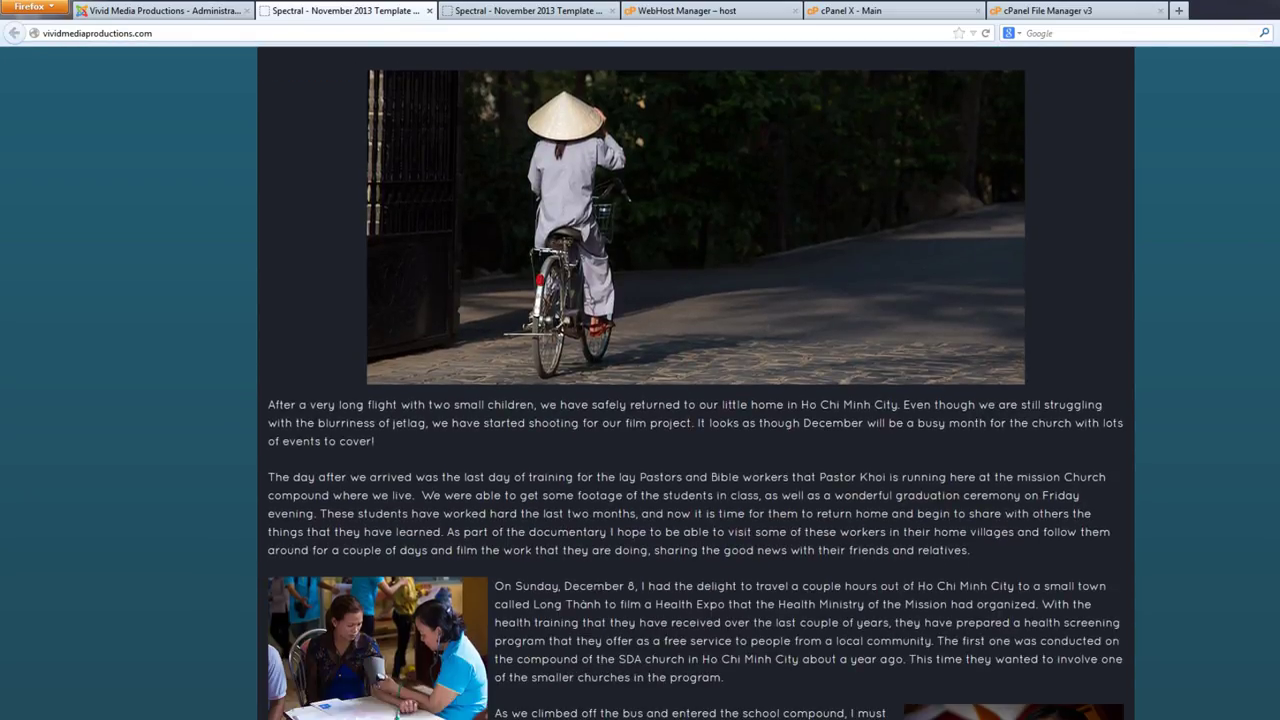
{"action": "scroll", "coordinate": [640, 383], "scroll_direction": "down", "scroll_amount": 6}
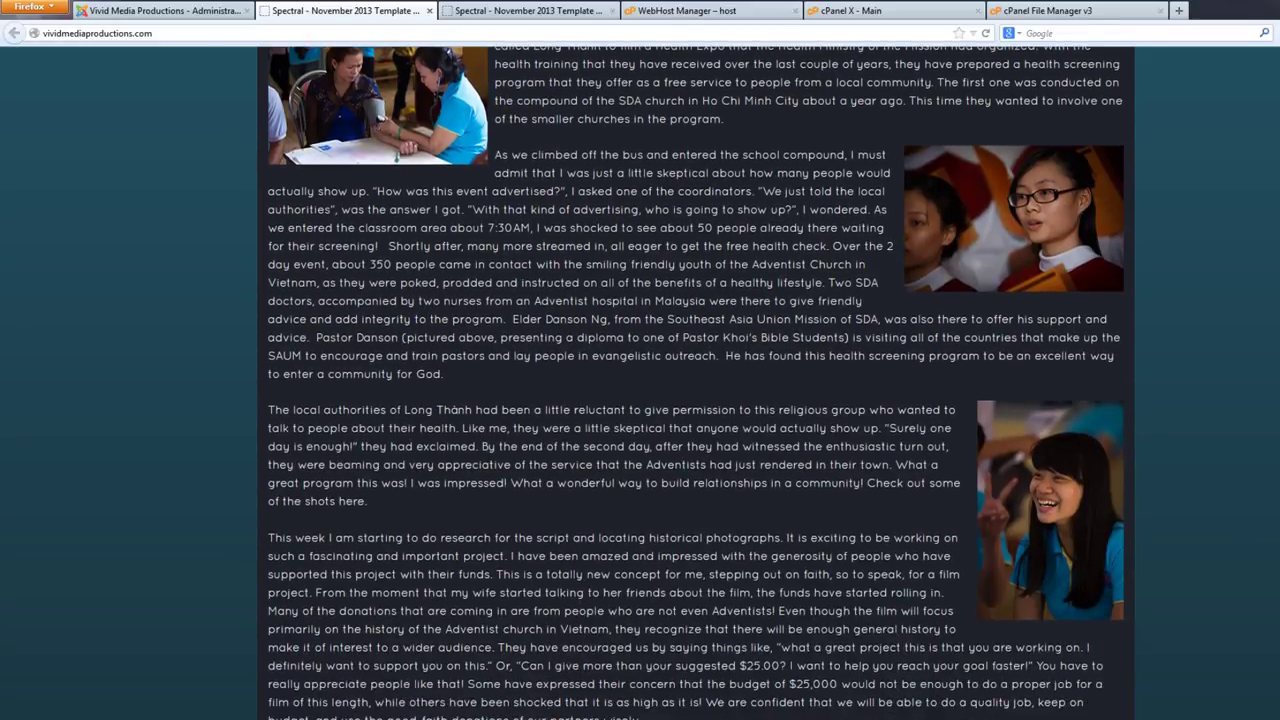
{"action": "scroll", "coordinate": [640, 383], "scroll_direction": "down", "scroll_amount": 3}
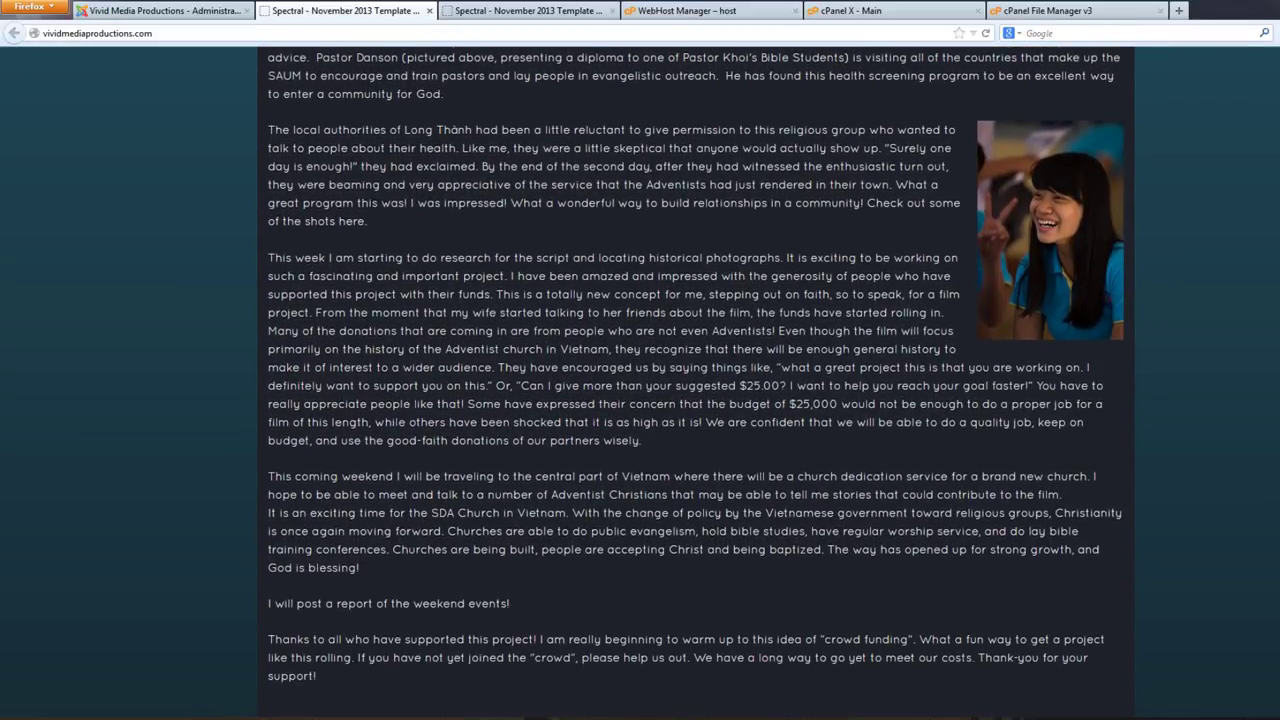
{"action": "scroll", "coordinate": [640, 383], "scroll_direction": "down", "scroll_amount": 1}
{"action": "scroll", "coordinate": [640, 383], "scroll_direction": "up", "scroll_amount": 12}
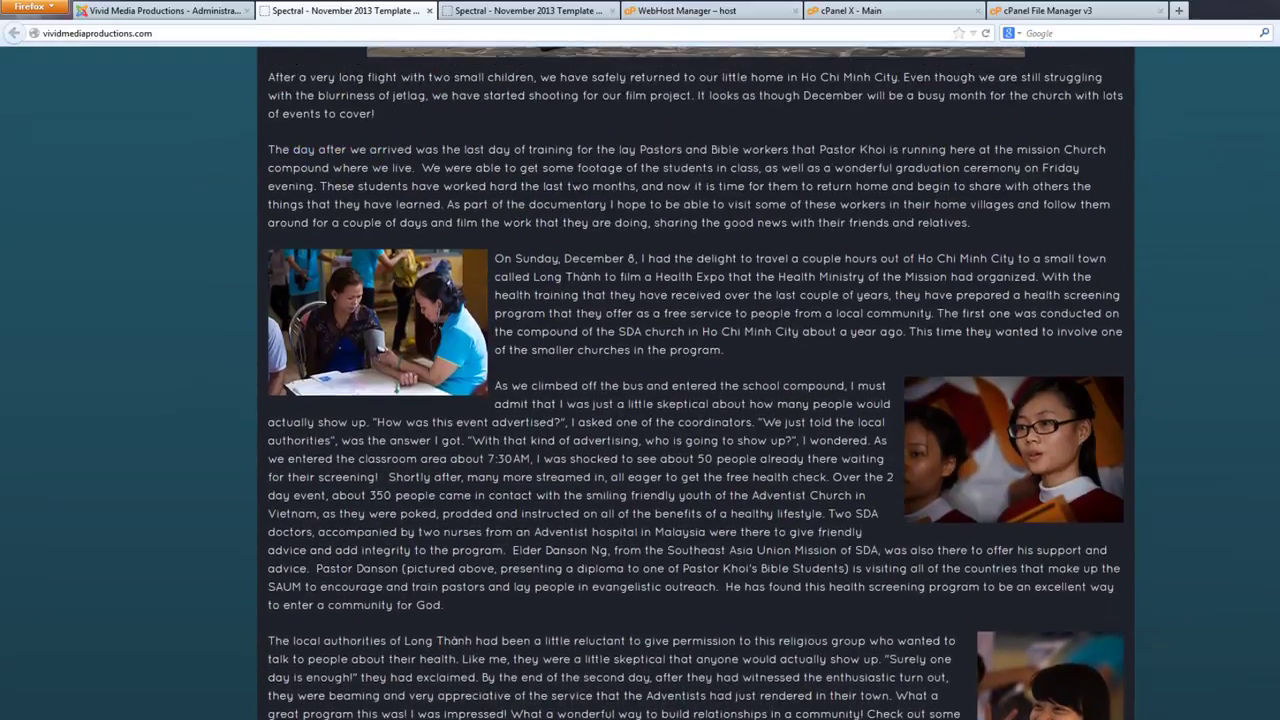
{"action": "scroll", "coordinate": [640, 383], "scroll_direction": "up", "scroll_amount": 2}
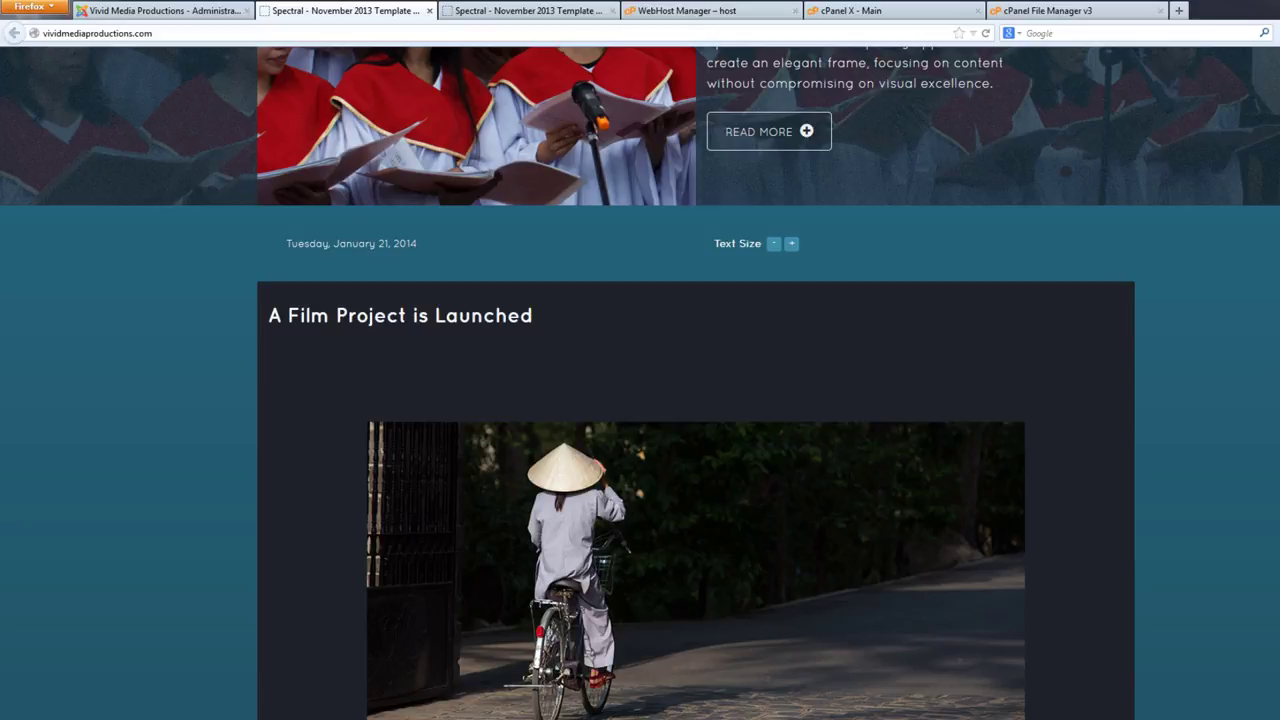
{"action": "scroll", "coordinate": [640, 380], "scroll_direction": "down", "scroll_amount": 5}
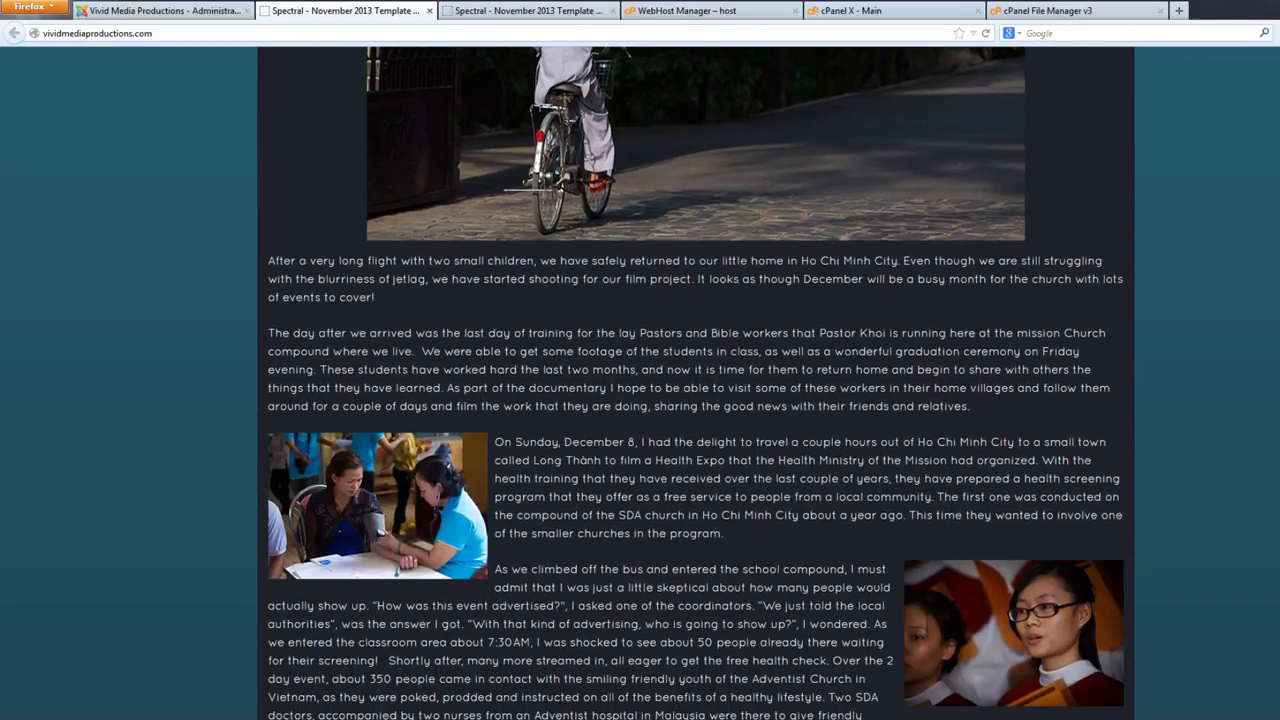
{"action": "scroll", "coordinate": [640, 380], "scroll_direction": "up", "scroll_amount": 8}
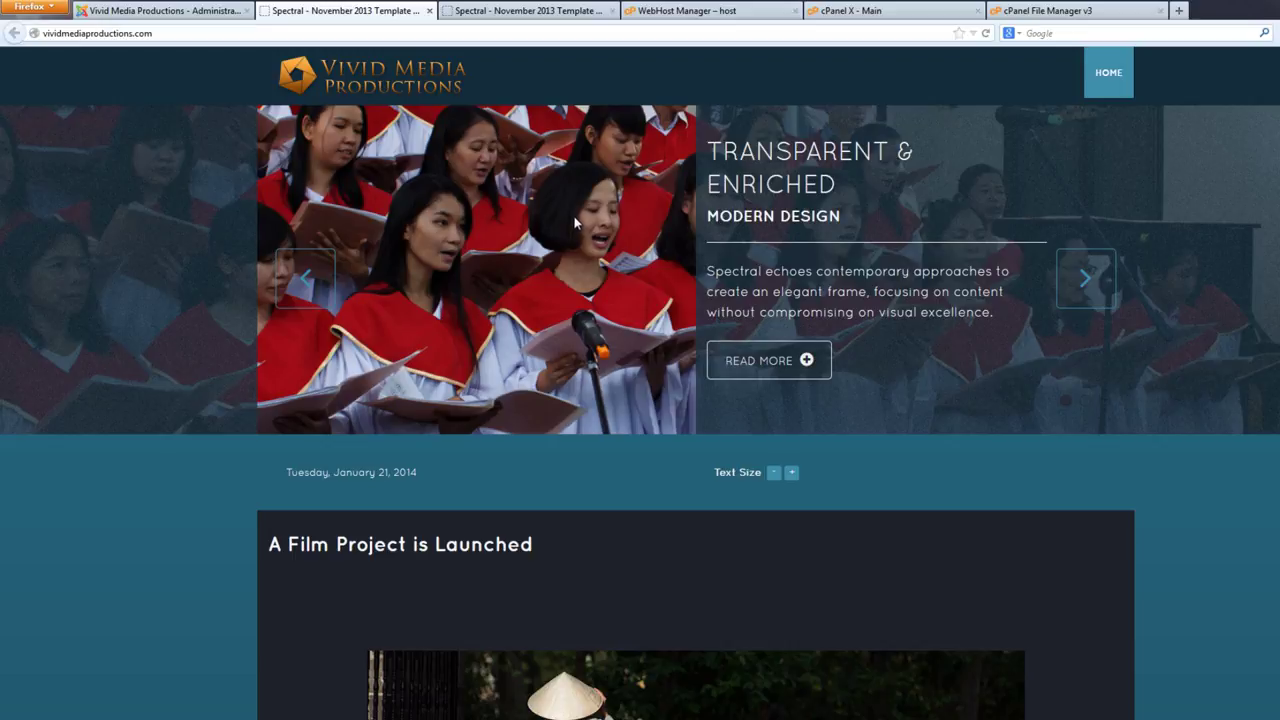
Step: Return to the Spectral - Default template settings and review its style options
{"action": "left_click", "coordinate": [180, 14]}
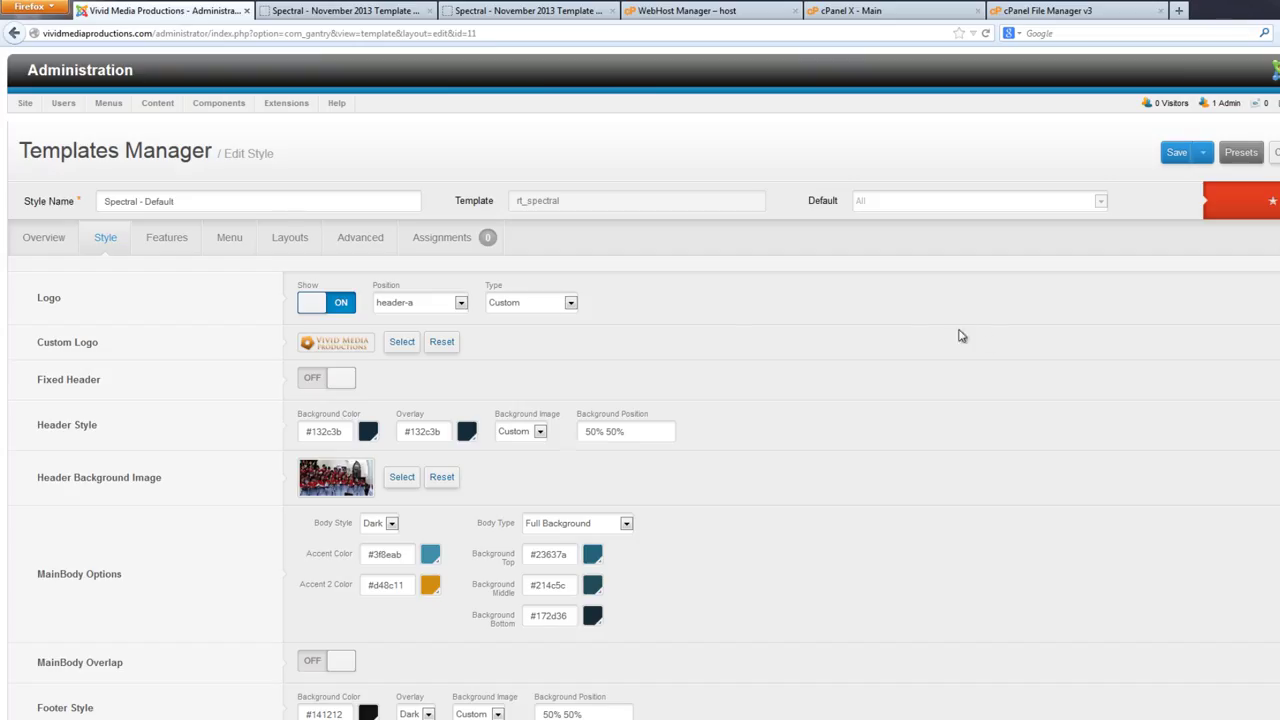
{"action": "scroll", "coordinate": [986, 392], "scroll_direction": "down", "scroll_amount": 2}
{"action": "scroll", "coordinate": [986, 392], "scroll_direction": "down", "scroll_amount": 1}
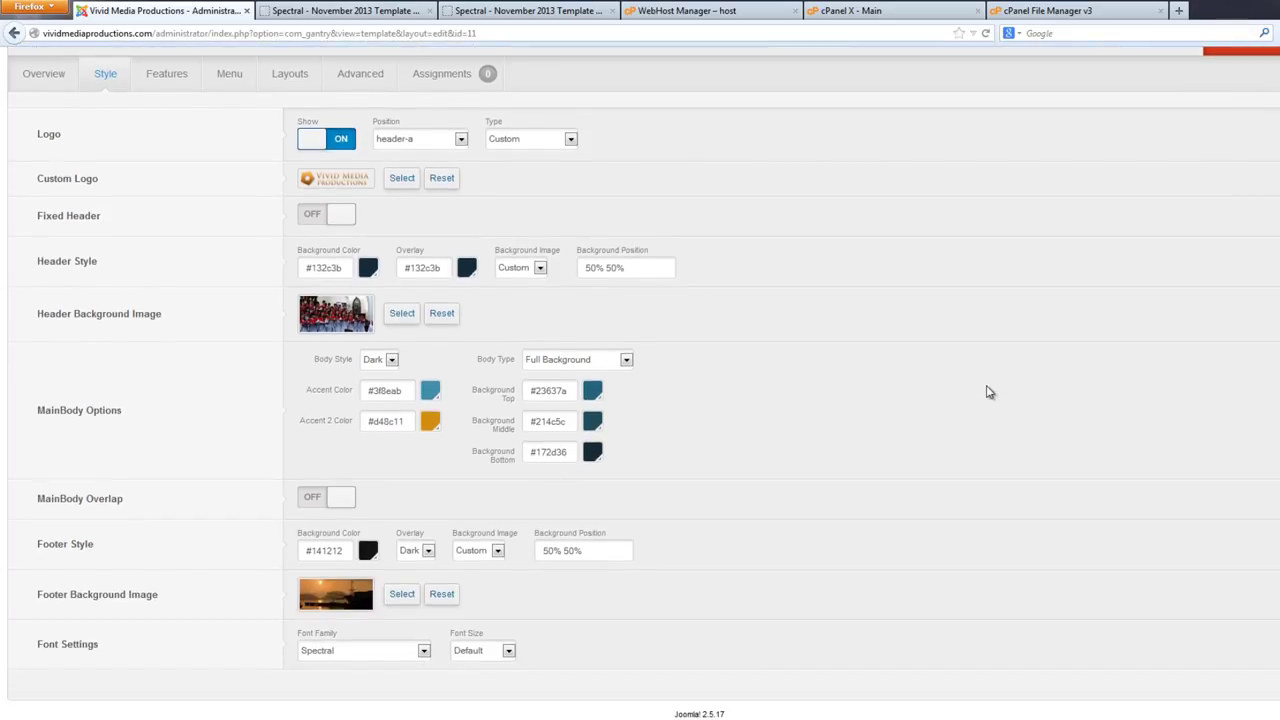
{"action": "scroll", "coordinate": [986, 392], "scroll_direction": "up", "scroll_amount": 3}
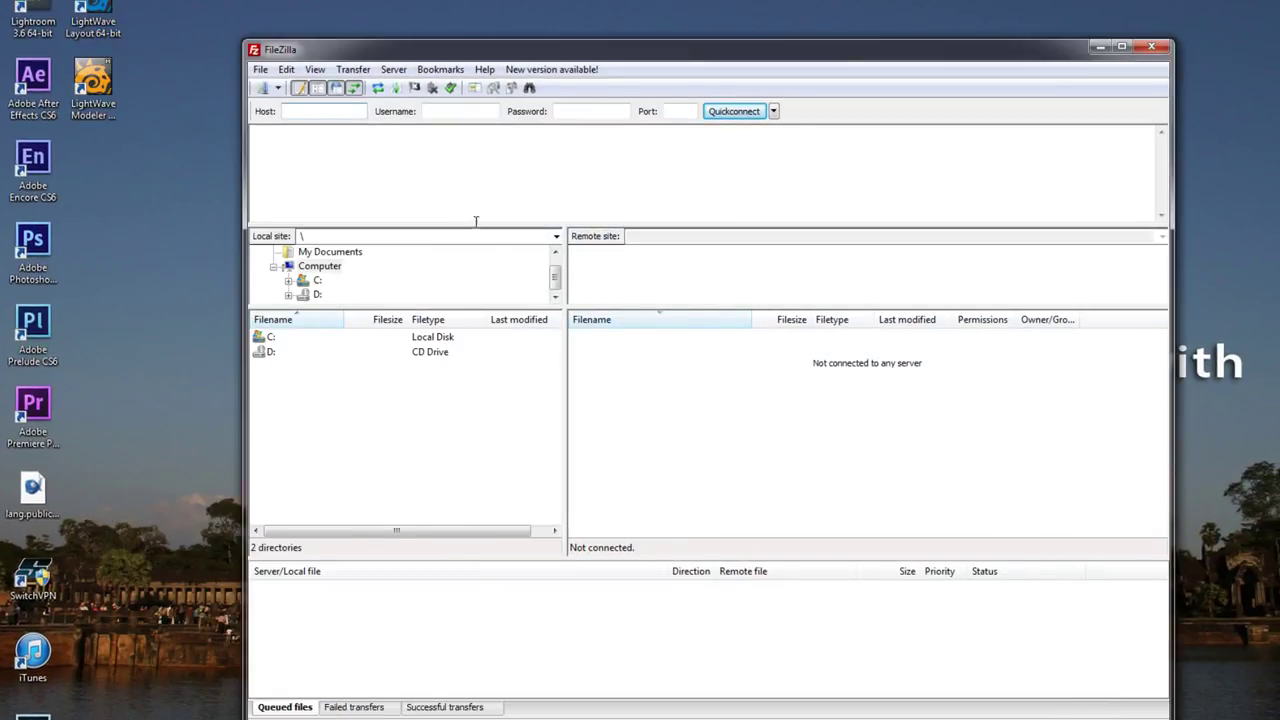
Step: In FileZilla, connect to the saved VividMediaProductions site and open its public_html folder
{"action": "left_click", "coordinate": [255, 88]}
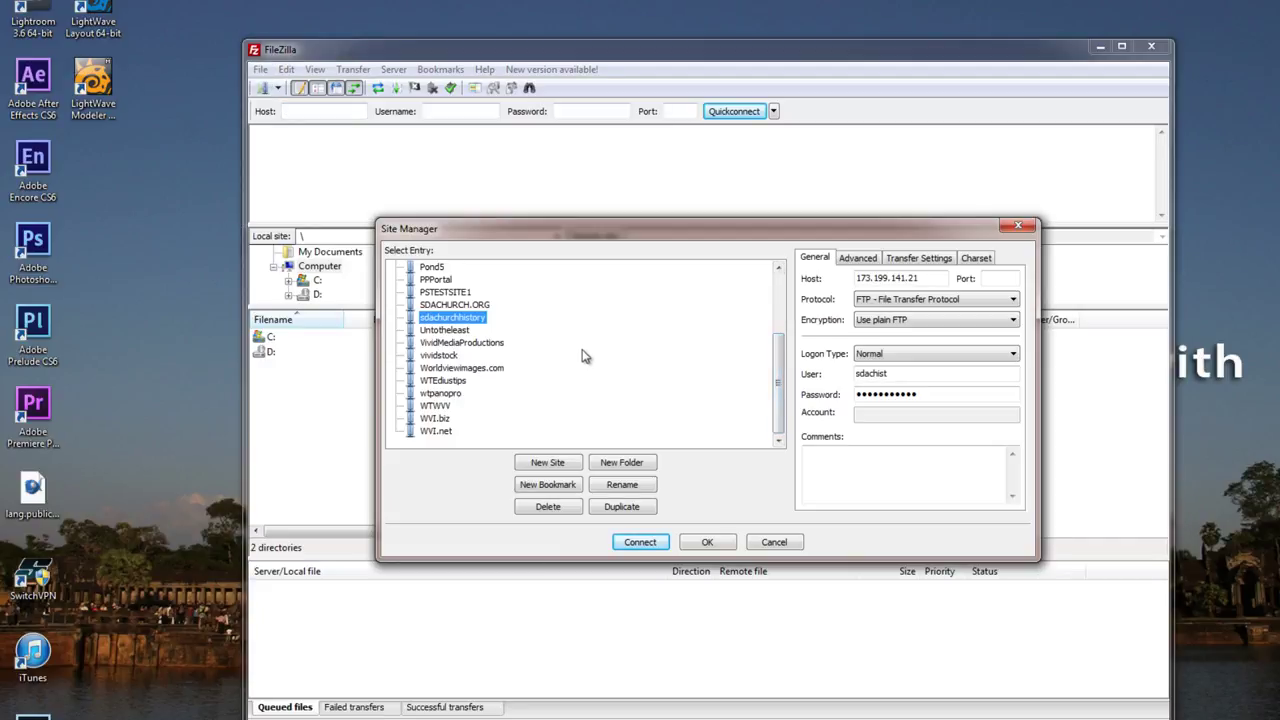
{"action": "double_click", "coordinate": [461, 342]}
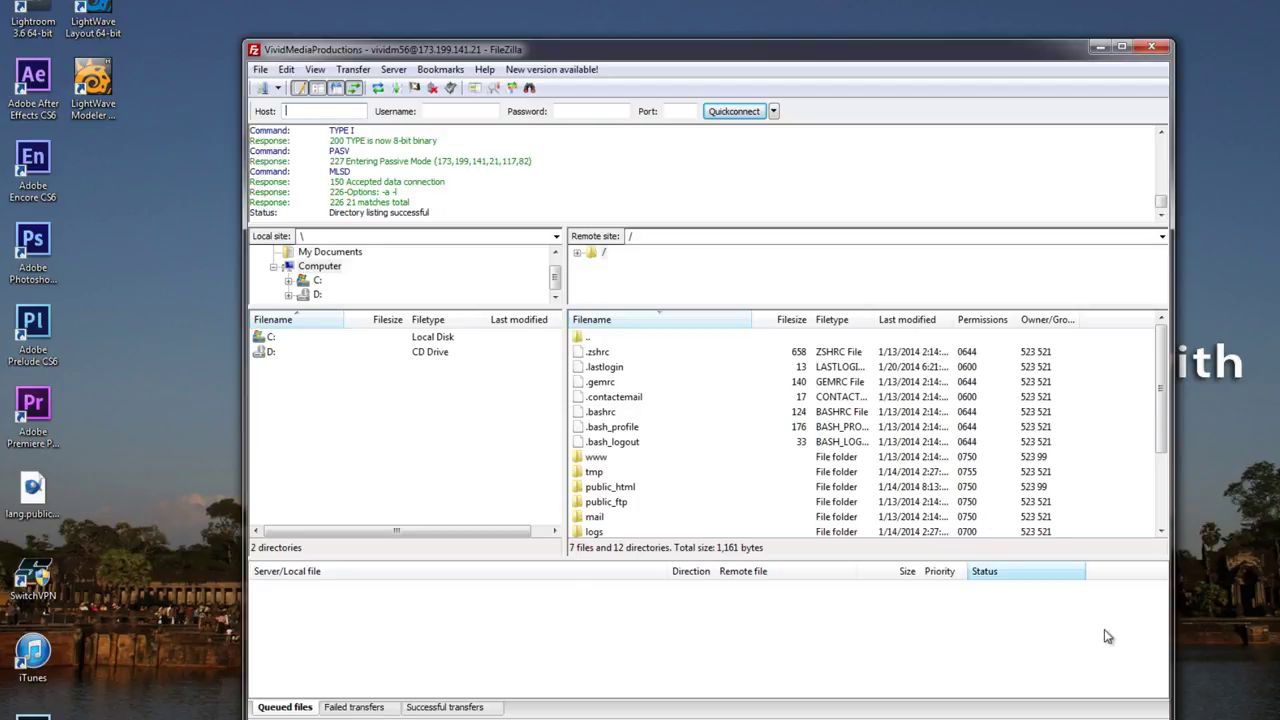
{"action": "double_click", "coordinate": [579, 489]}
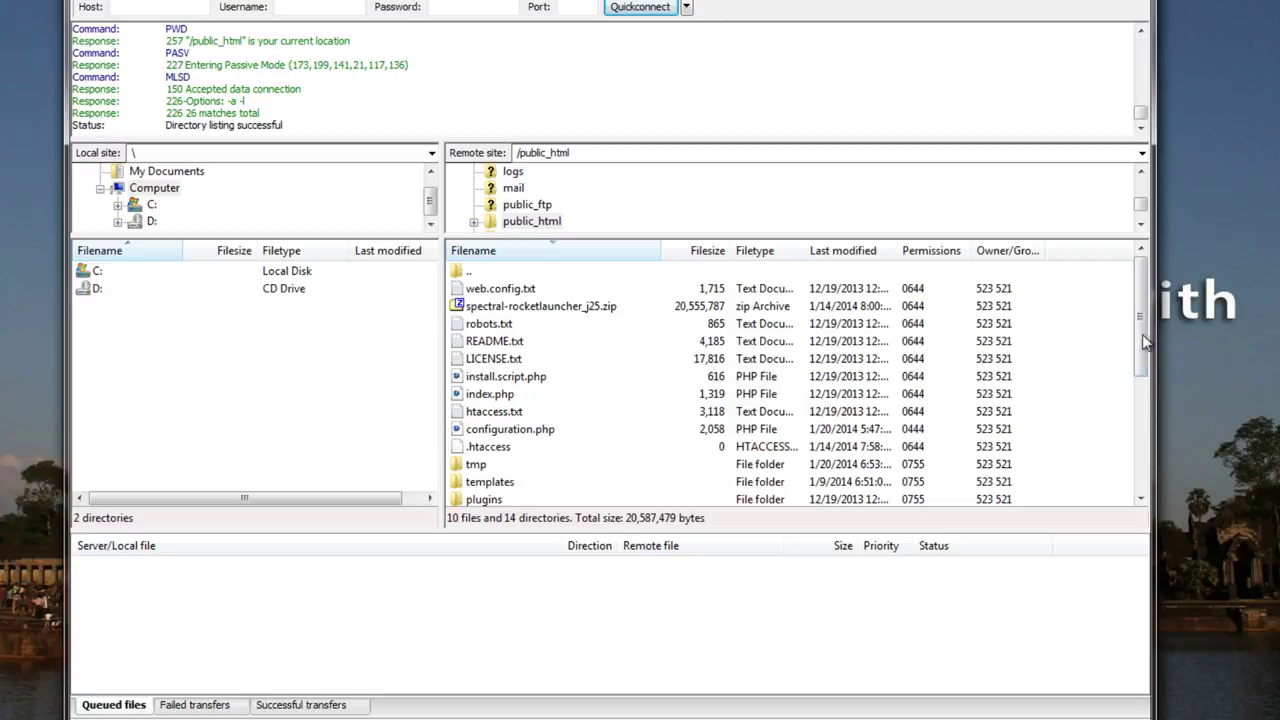
Step: Browse the remote site to the templates/rt_spectral/language/en-GB folder
{"action": "left_click_drag", "start_coordinate": [1148, 338], "coordinate": [1145, 453]}
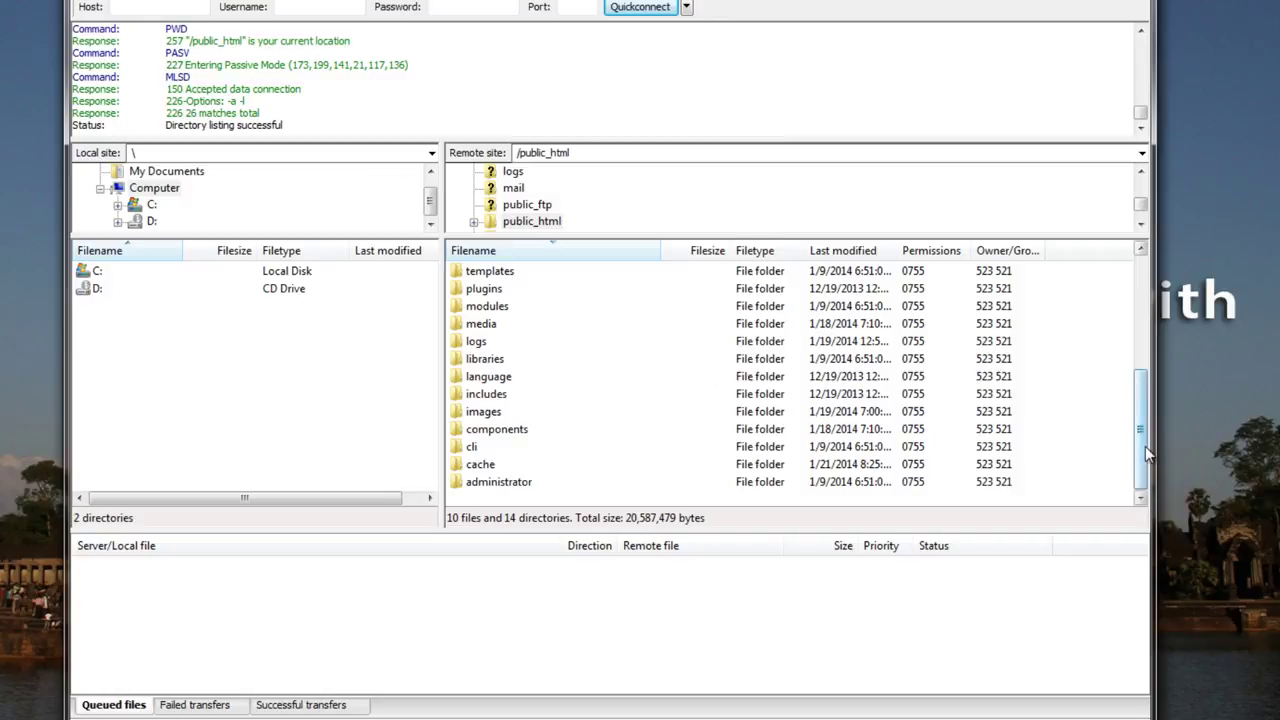
{"action": "left_click_drag", "start_coordinate": [1144, 447], "coordinate": [1148, 418]}
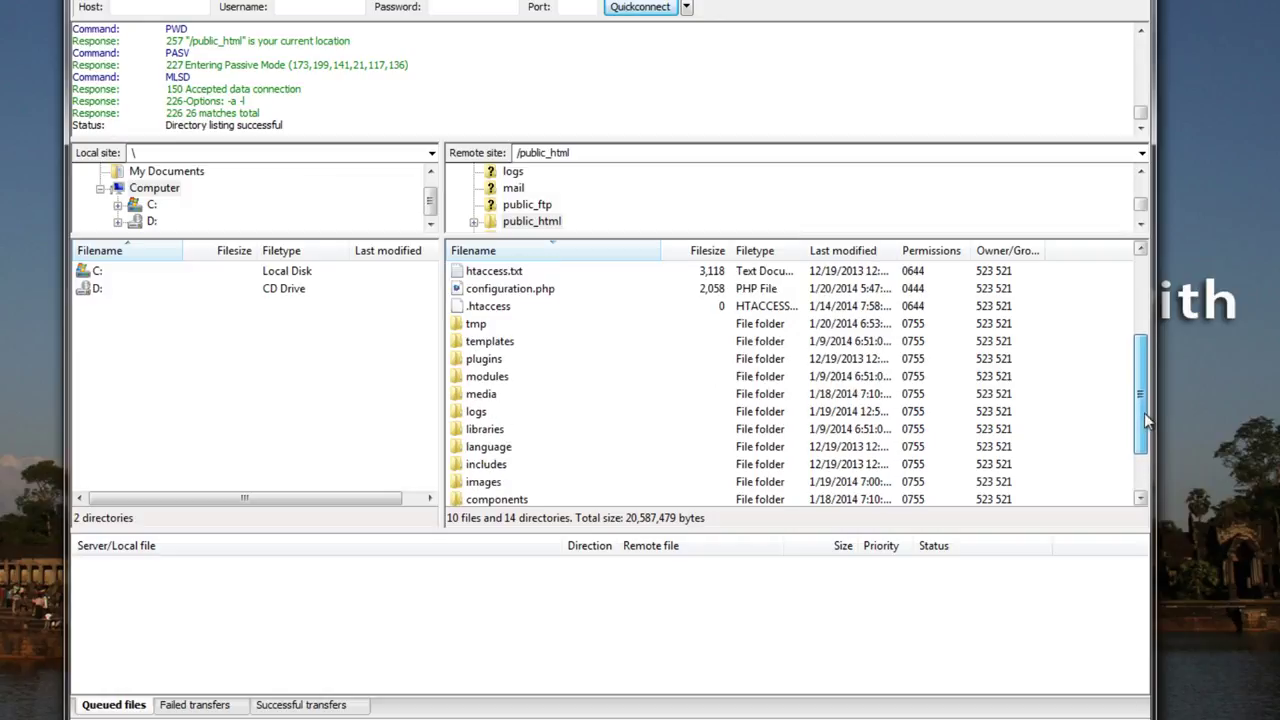
{"action": "double_click", "coordinate": [456, 342]}
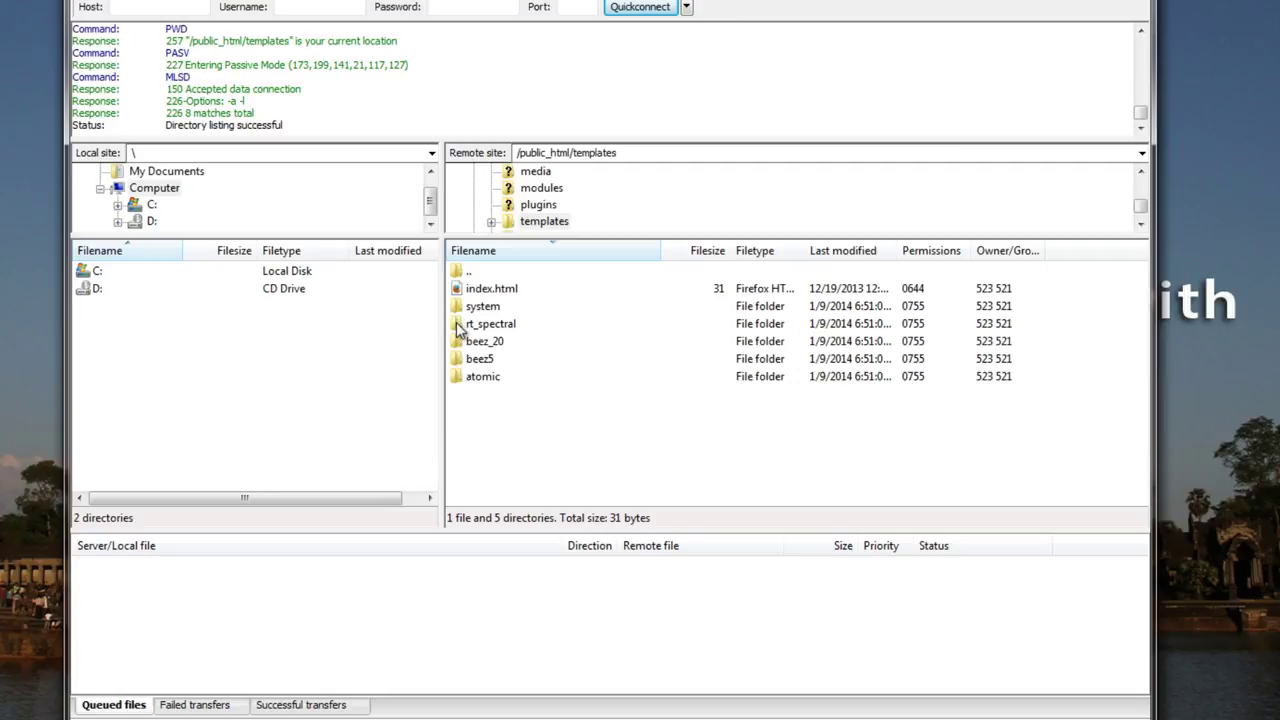
{"action": "double_click", "coordinate": [458, 325]}
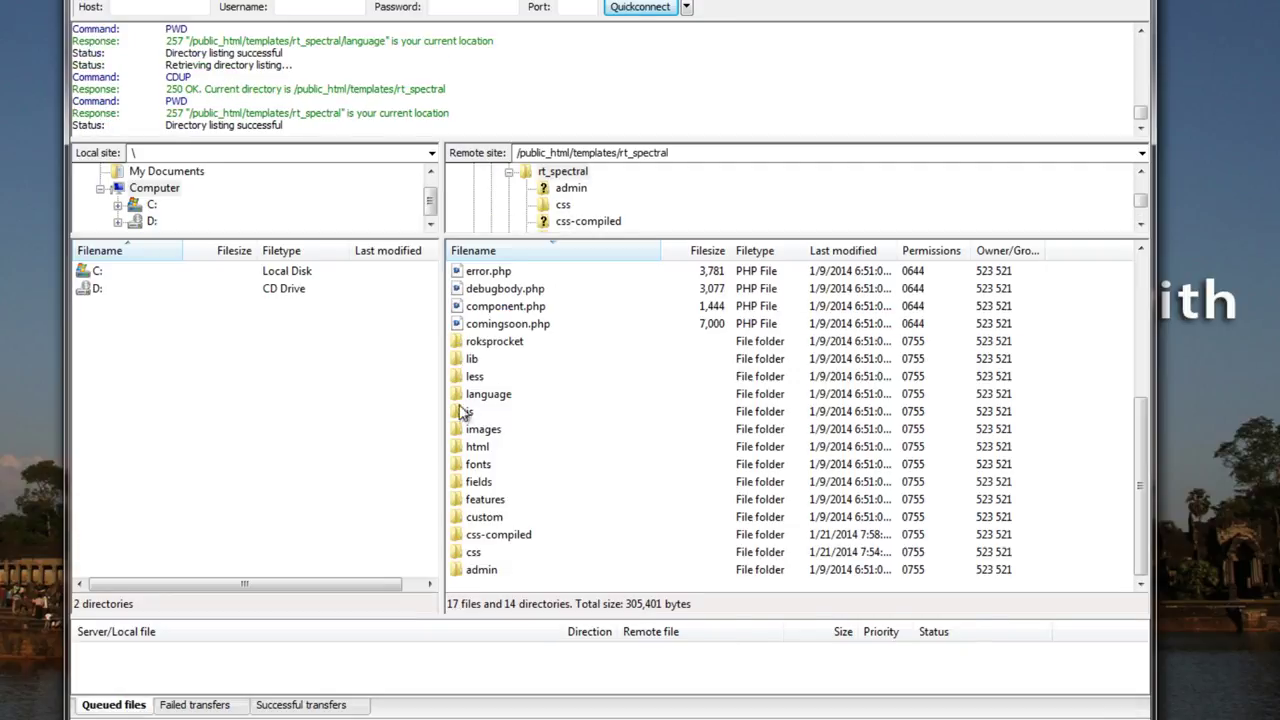
{"action": "double_click", "coordinate": [470, 395]}
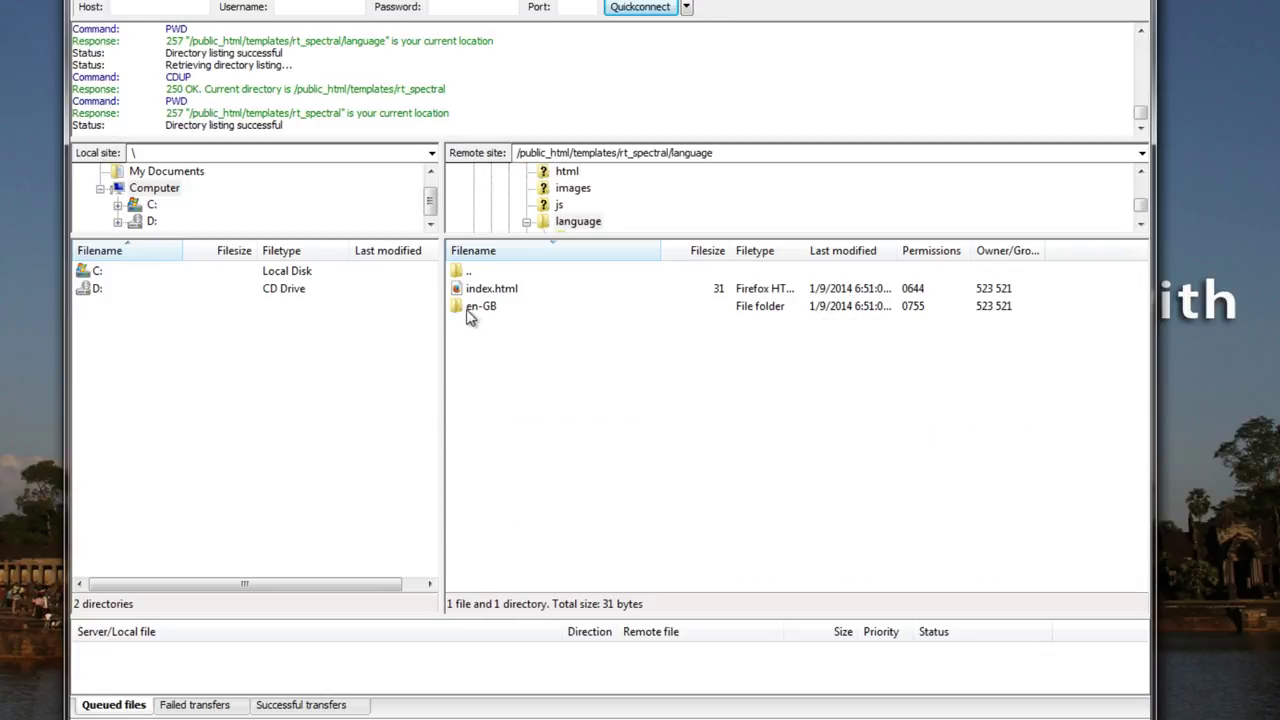
{"action": "double_click", "coordinate": [469, 312]}
Step: Open the remote file en-GB.tpl_rt_spectral.ini for viewing and editing, and look through its language strings
{"action": "right_click", "coordinate": [462, 312]}
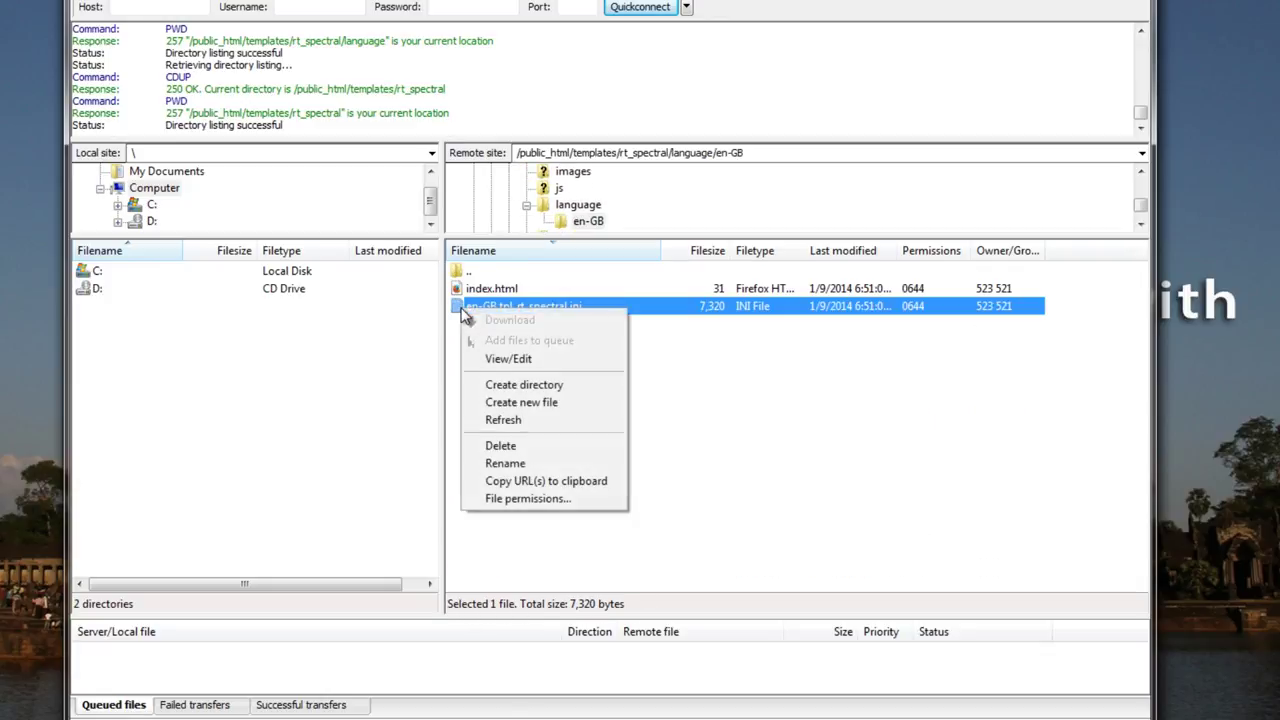
{"action": "left_click", "coordinate": [521, 361]}
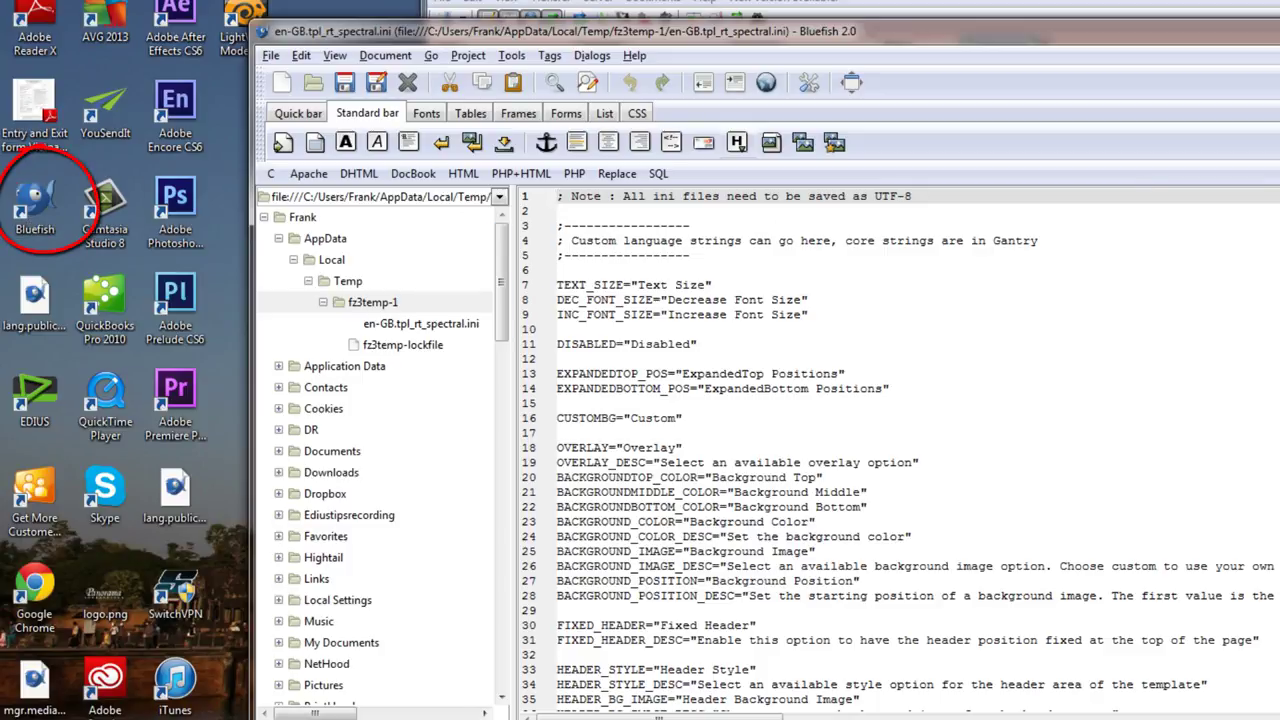
{"action": "scroll", "coordinate": [973, 555], "scroll_direction": "down", "scroll_amount": 9}
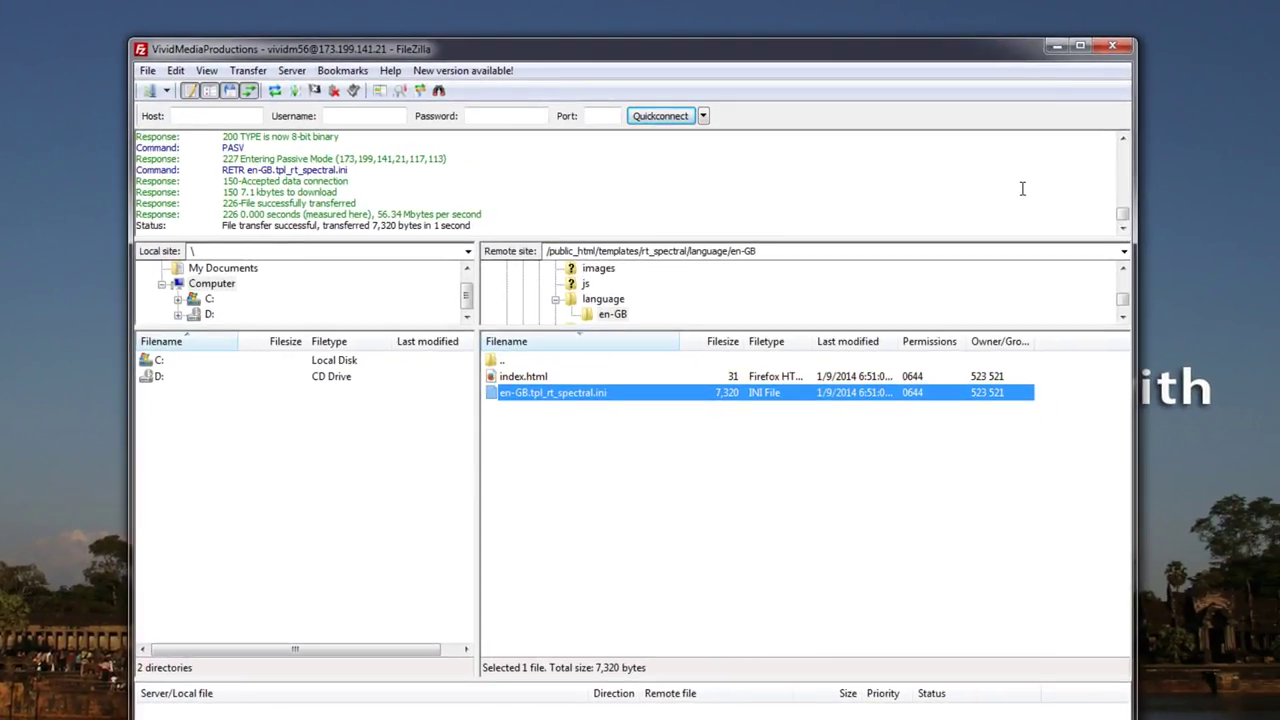
Step: Close FileZilla and confirm quitting despite the file still open for editing
{"action": "left_click", "coordinate": [1113, 43]}
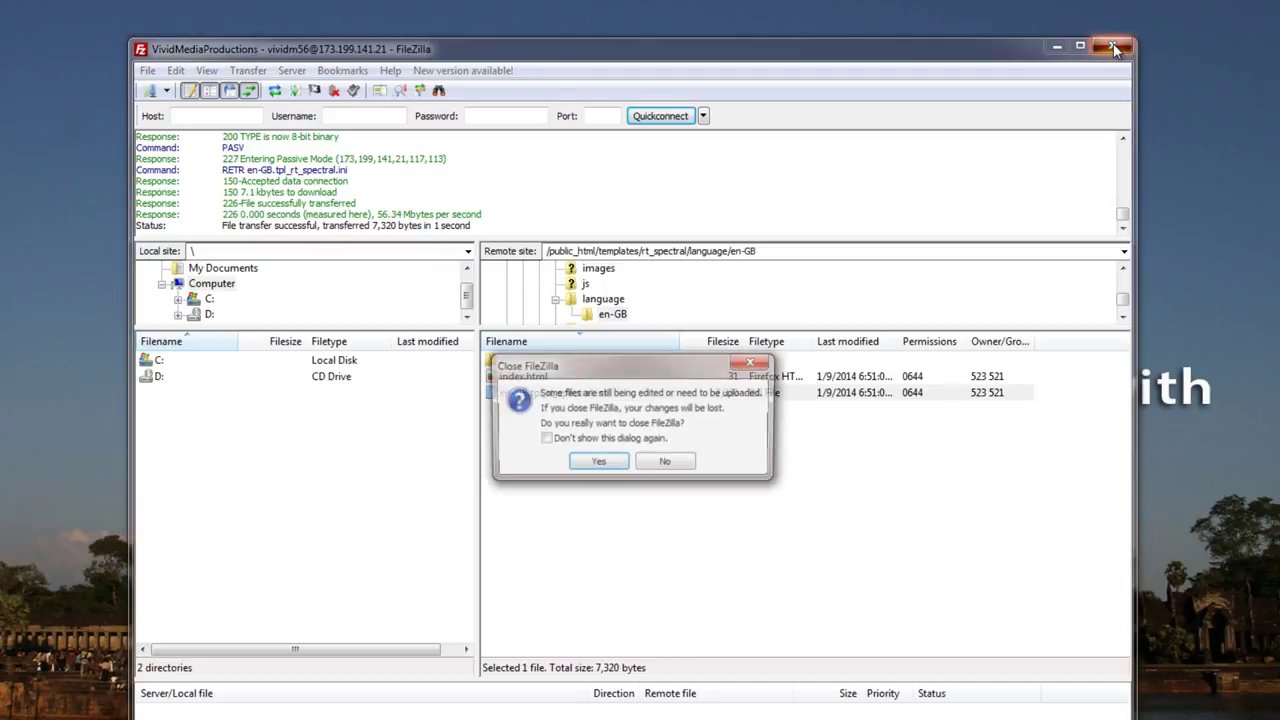
{"action": "left_click", "coordinate": [568, 466]}
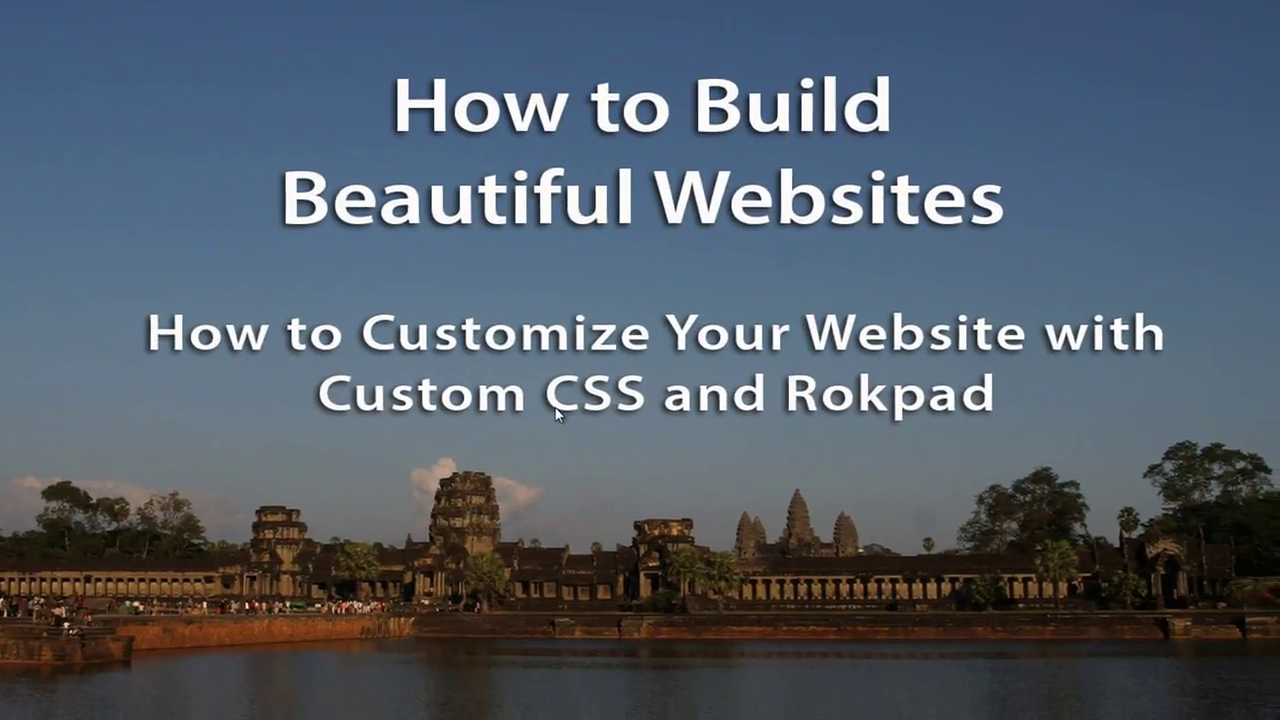
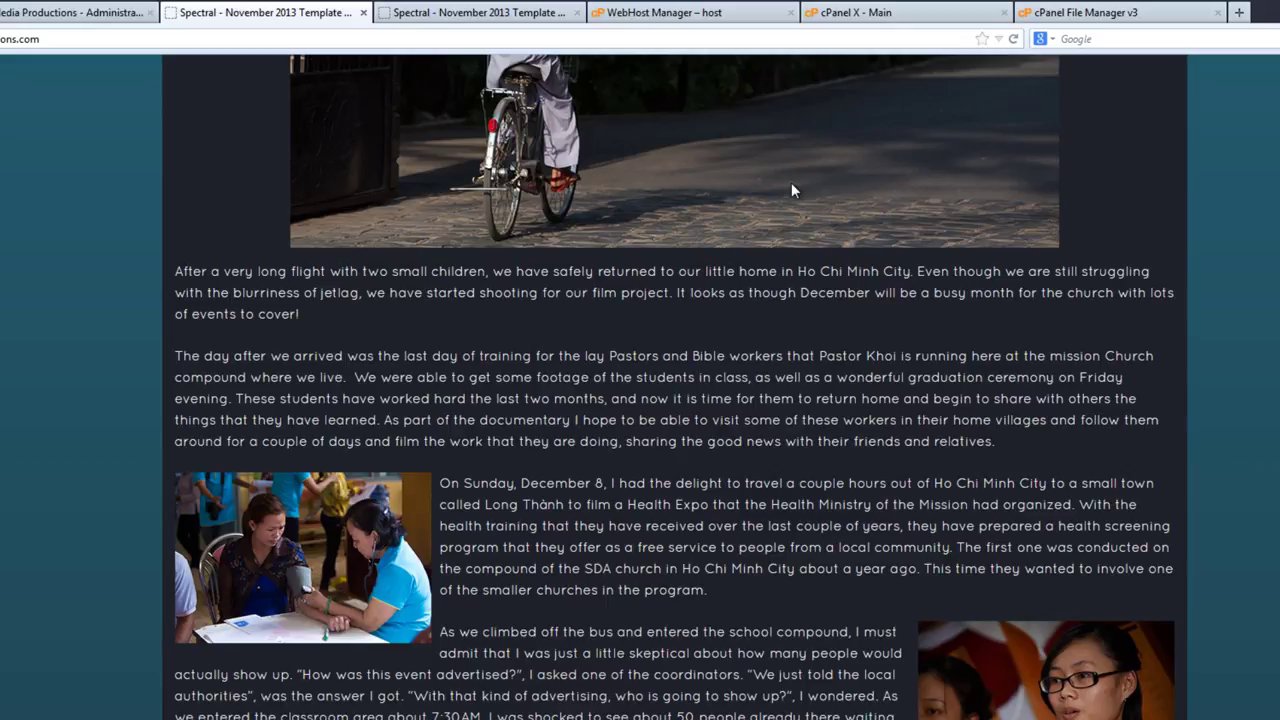
Step: Open the cPanel File Manager for vividmediaproductions.com at the Web Root (public_html/www) directory
{"action": "left_click", "coordinate": [856, 12]}
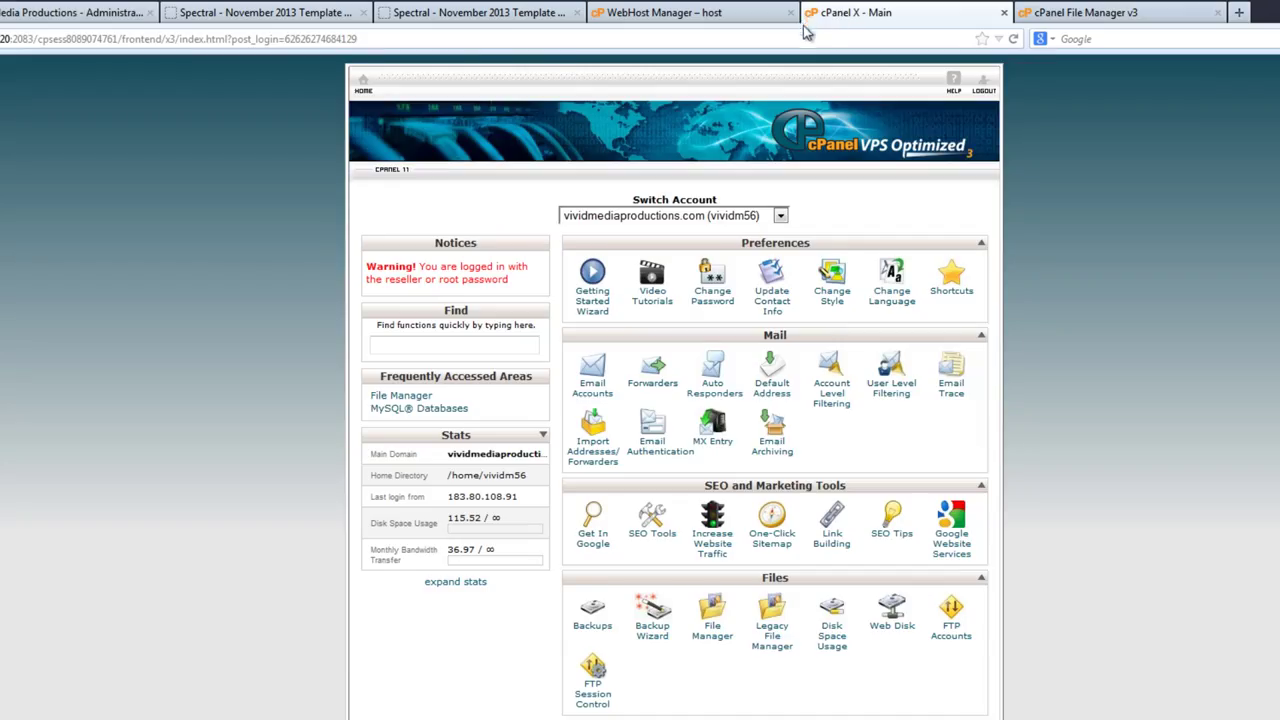
{"action": "scroll", "coordinate": [1169, 526], "scroll_direction": "down", "scroll_amount": 3}
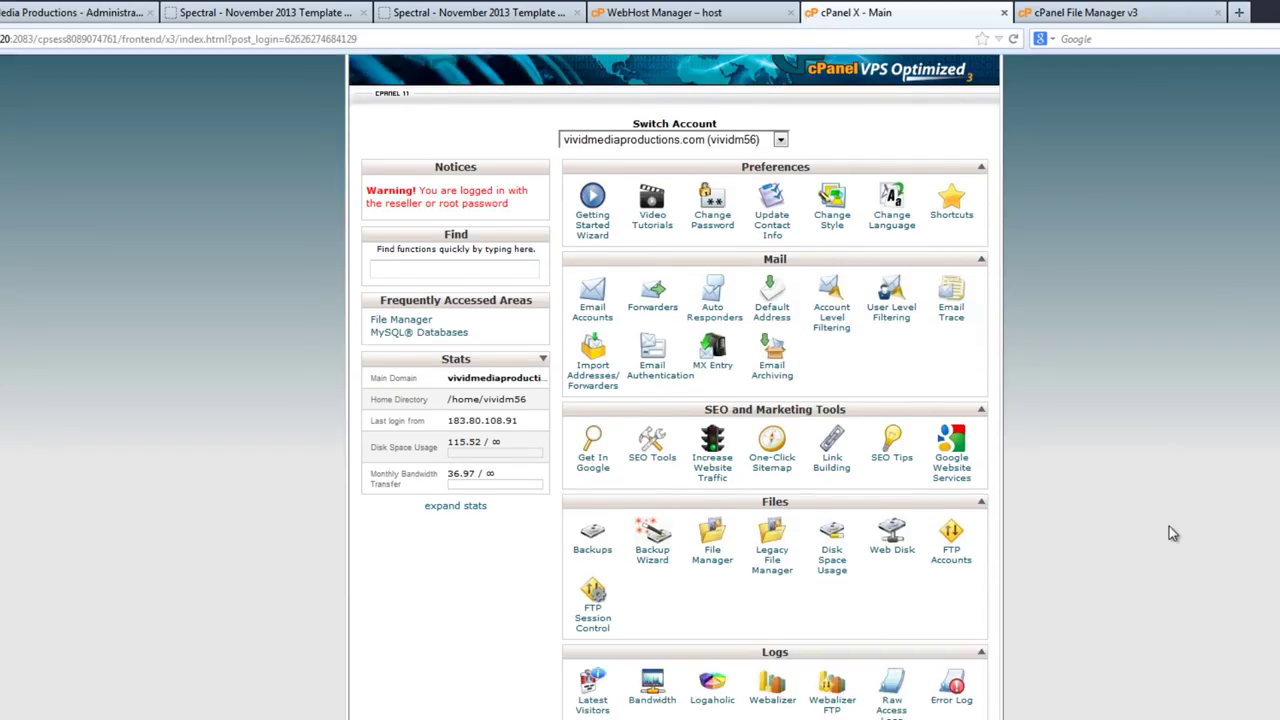
{"action": "left_click", "coordinate": [711, 430]}
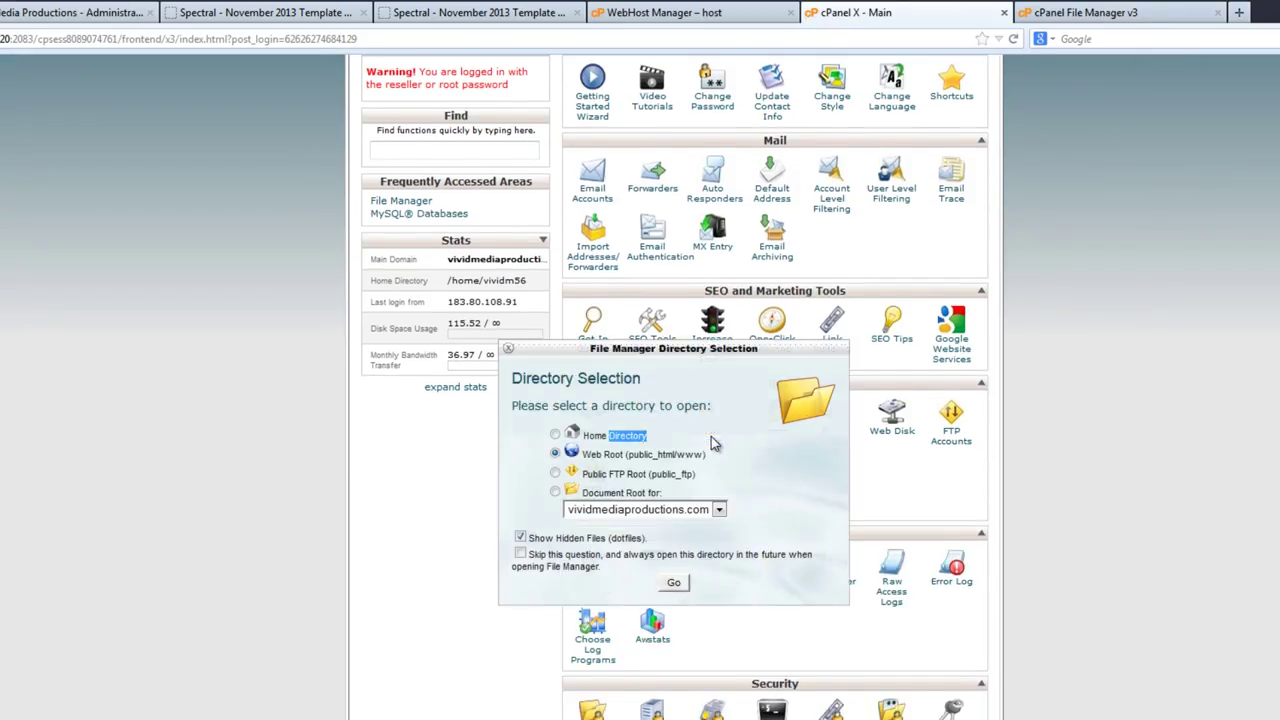
{"action": "left_click", "coordinate": [670, 583]}
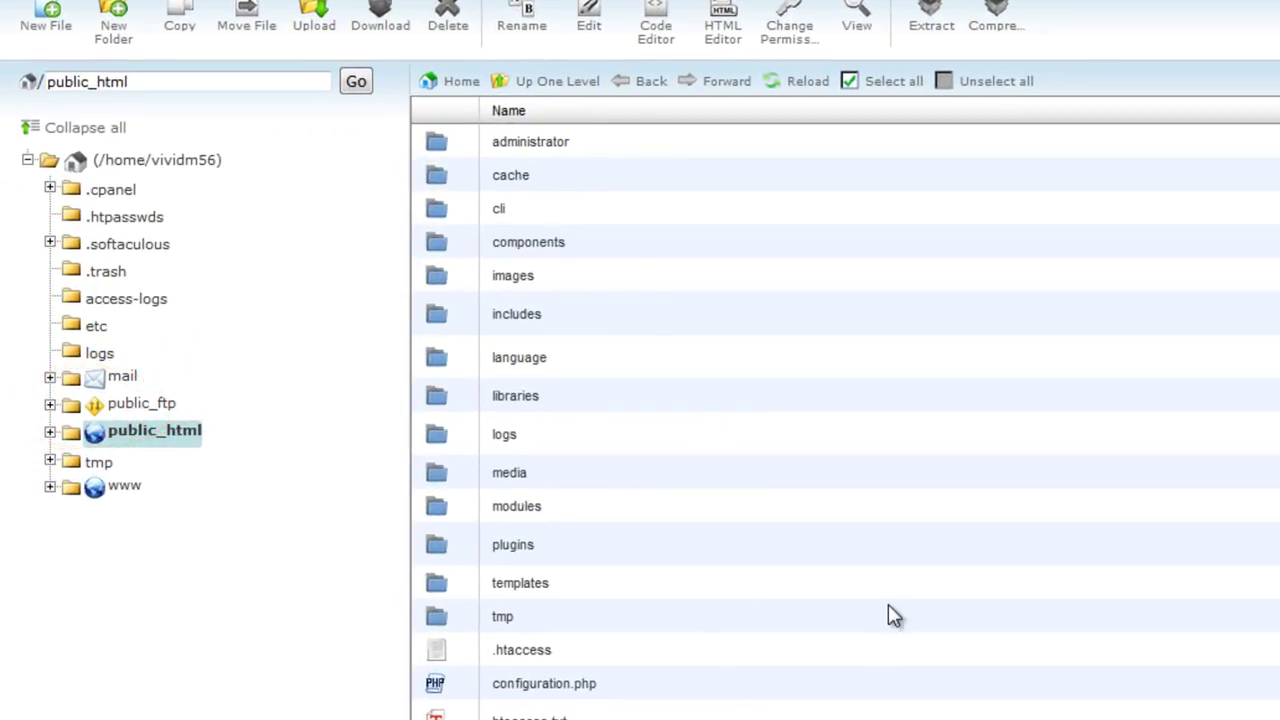
Step: Browse from public_html to the templates/rt_spectral/css folder in the File Manager
{"action": "left_click", "coordinate": [438, 588]}
{"action": "left_click", "coordinate": [438, 588]}
{"action": "double_click", "coordinate": [438, 588]}
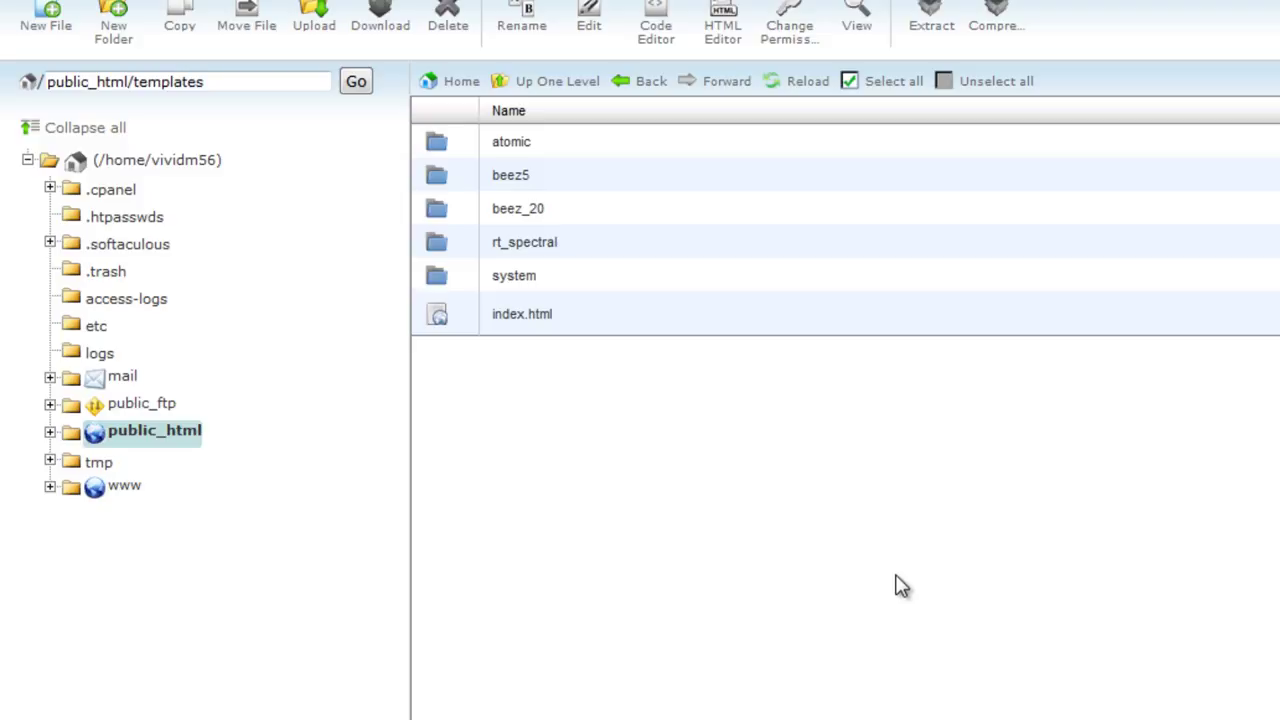
{"action": "left_click", "coordinate": [437, 250]}
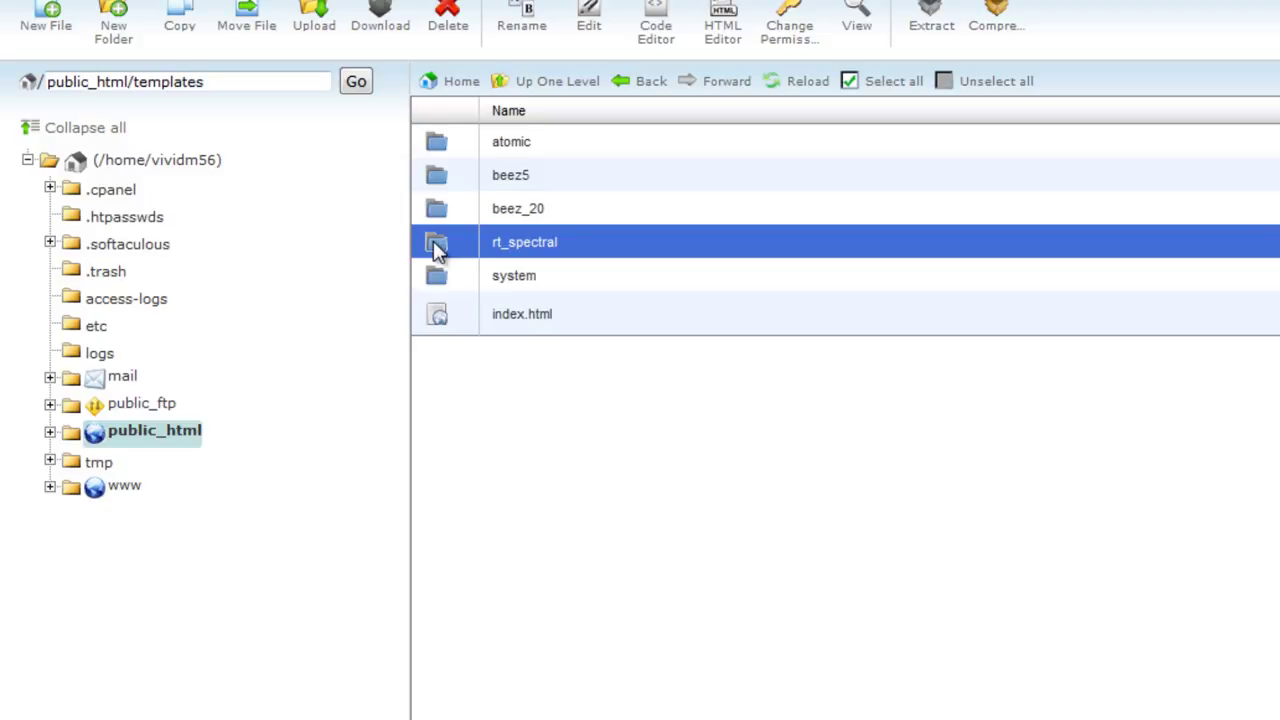
{"action": "double_click", "coordinate": [437, 250]}
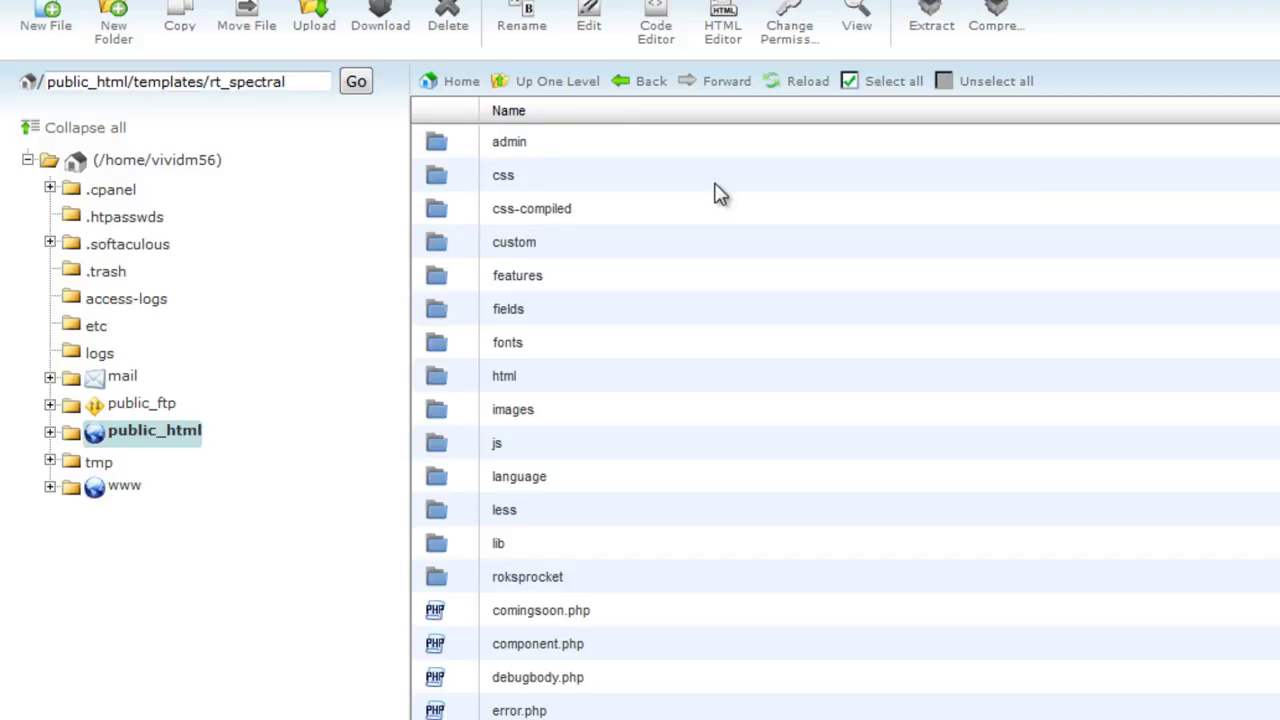
{"action": "double_click", "coordinate": [437, 177]}
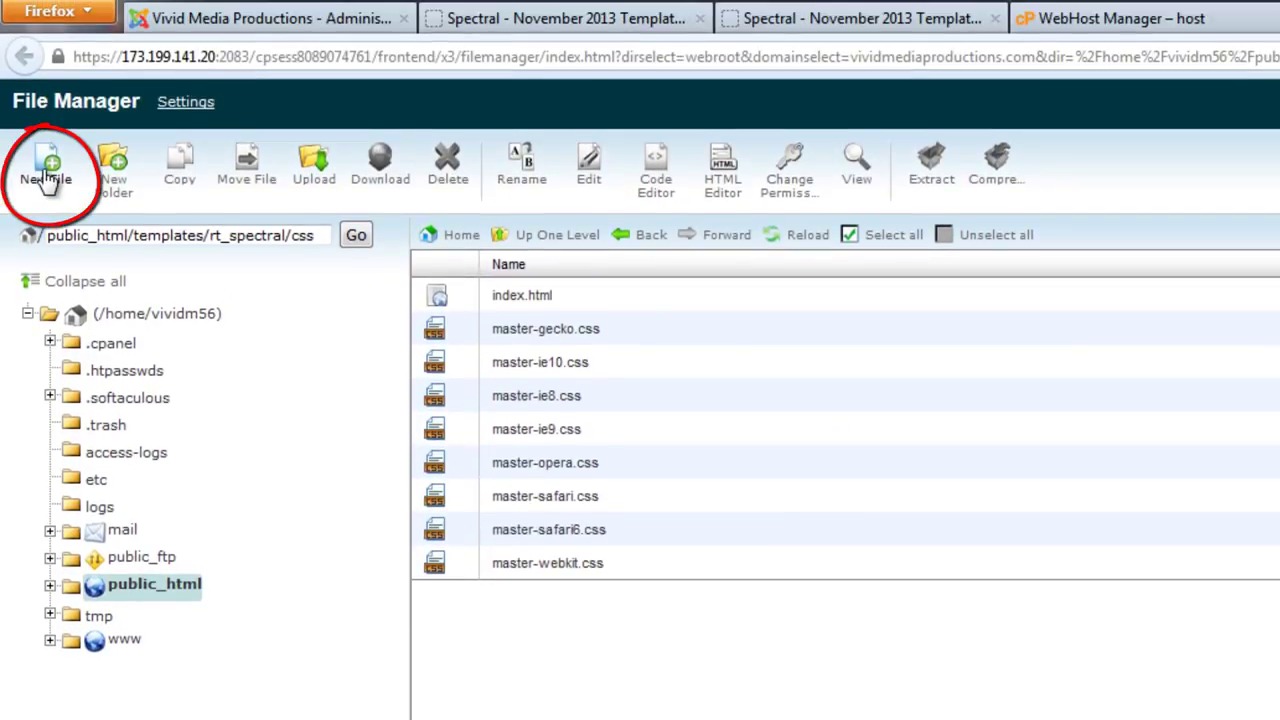
Step: Create a new file named rt_spectral-custom.css in the rt_spectral/css folder and open it for editing
{"action": "left_click", "coordinate": [45, 178]}
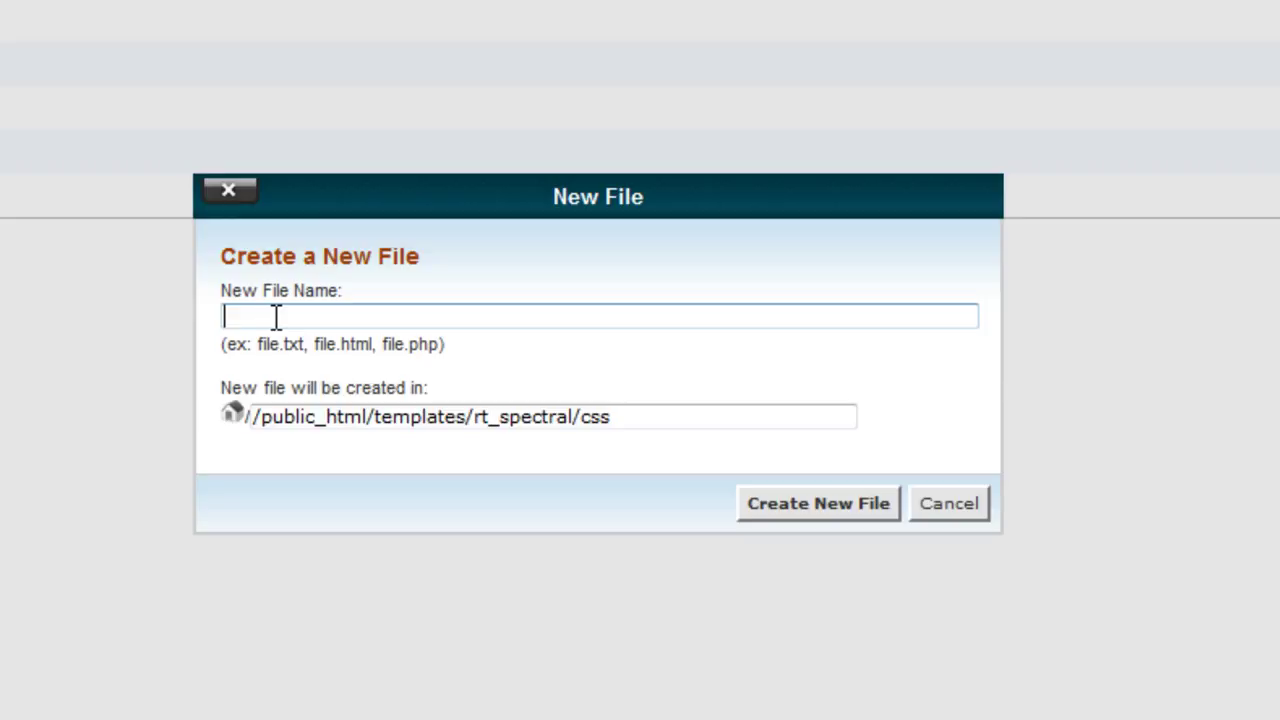
{"action": "type", "text": "rt_spectral"}
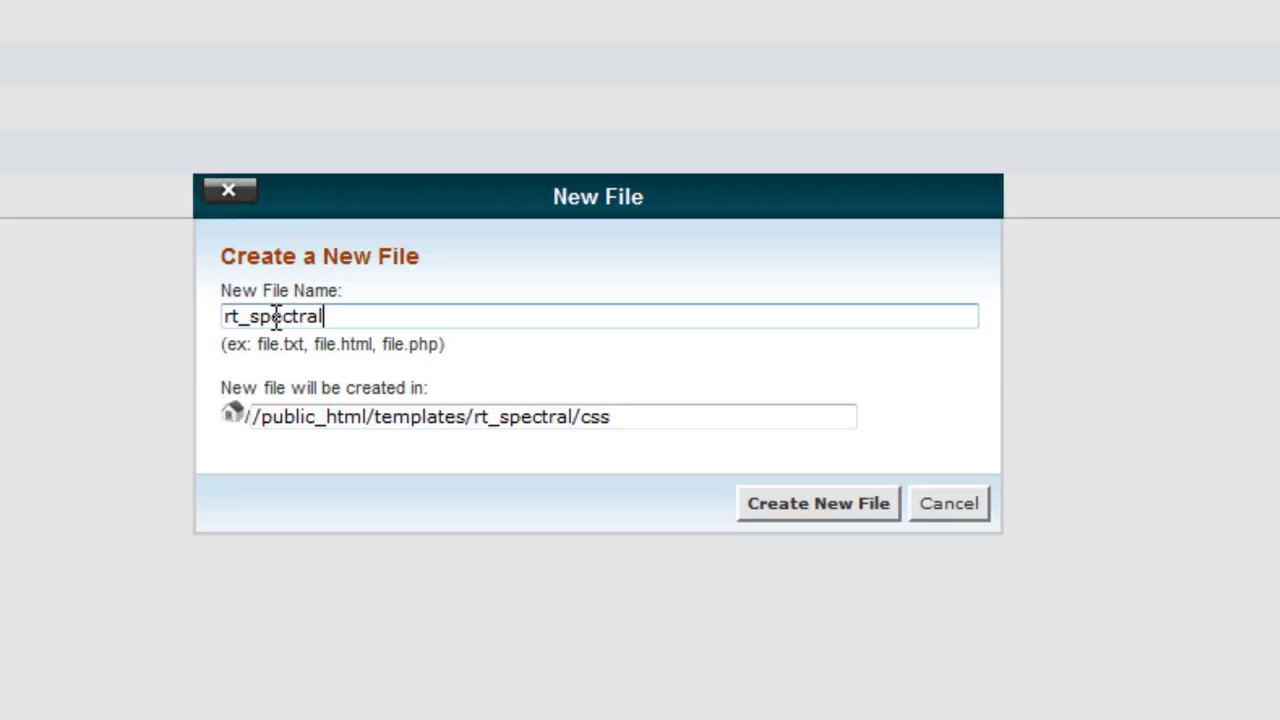
{"action": "type", "text": "-custom."}
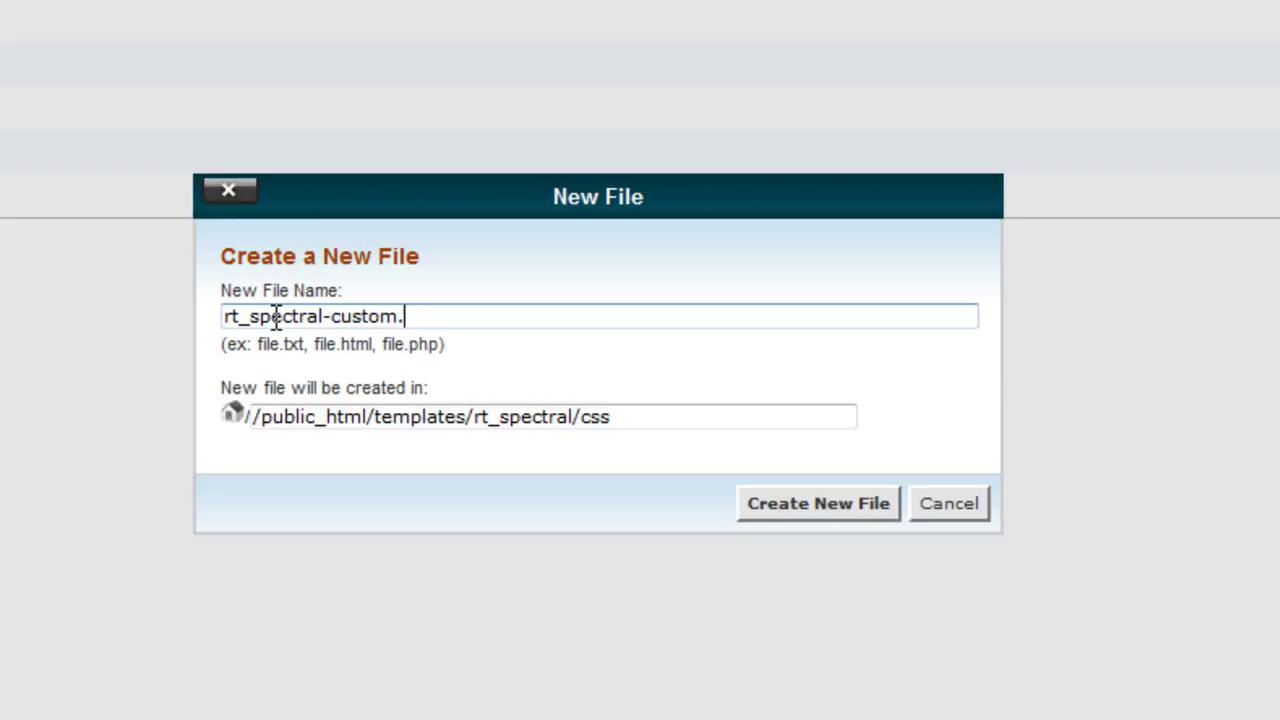
{"action": "type", "text": "css"}
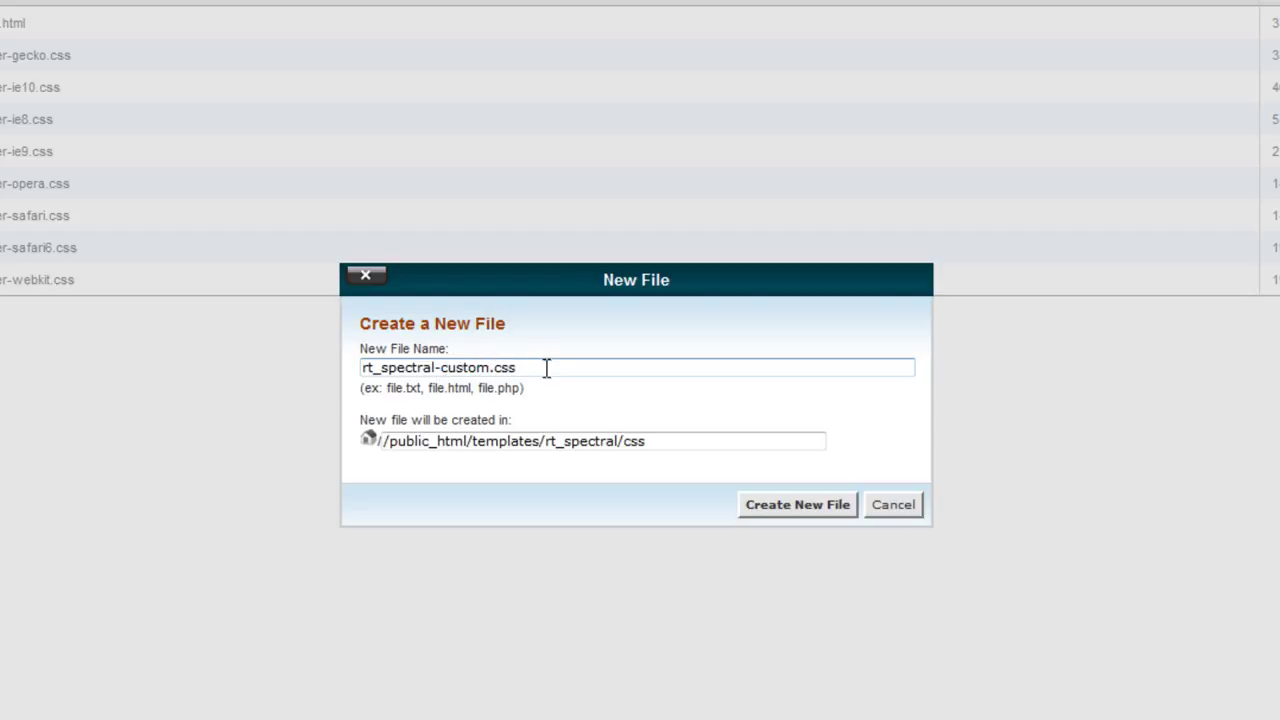
{"action": "left_click", "coordinate": [800, 516]}
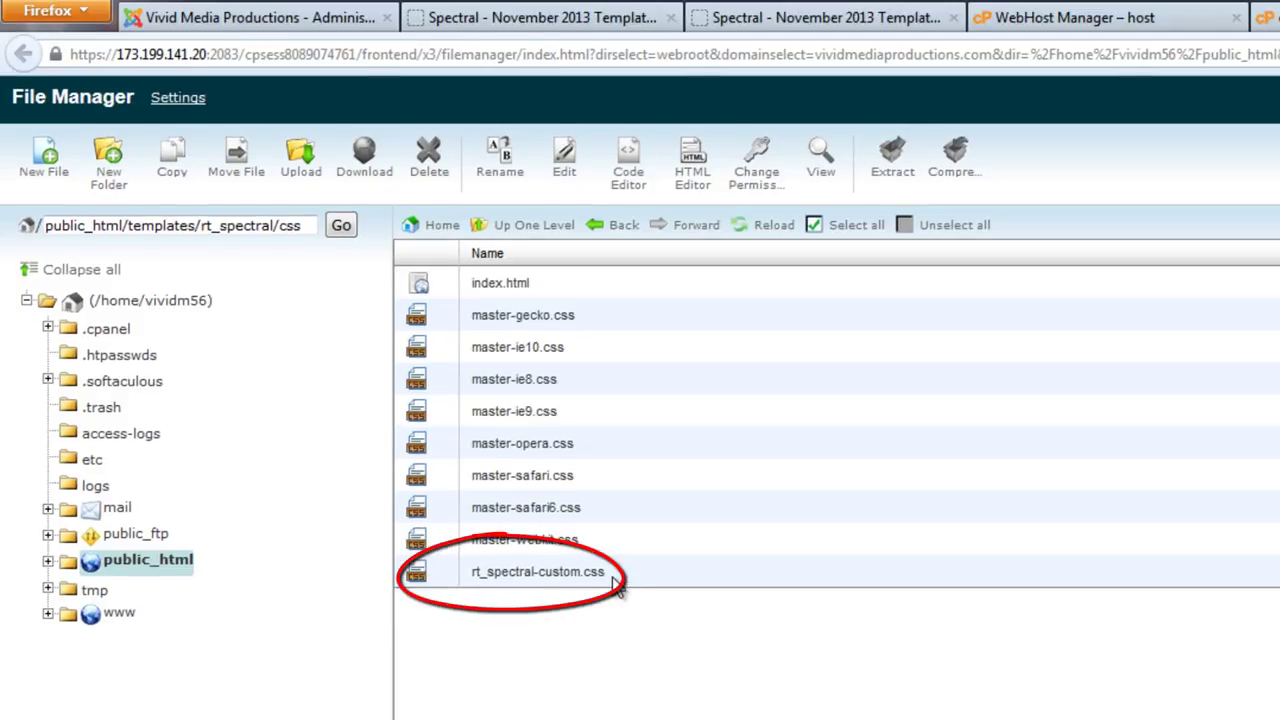
{"action": "left_click", "coordinate": [418, 578]}
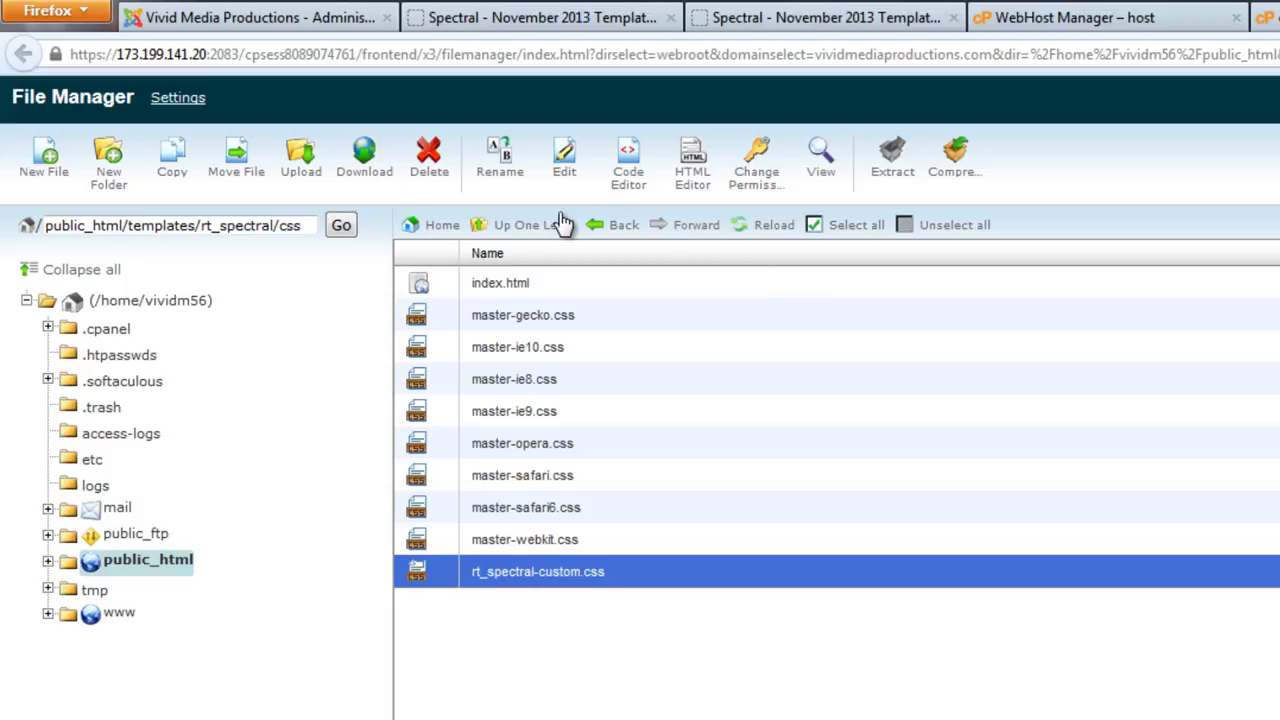
{"action": "left_click", "coordinate": [565, 170]}
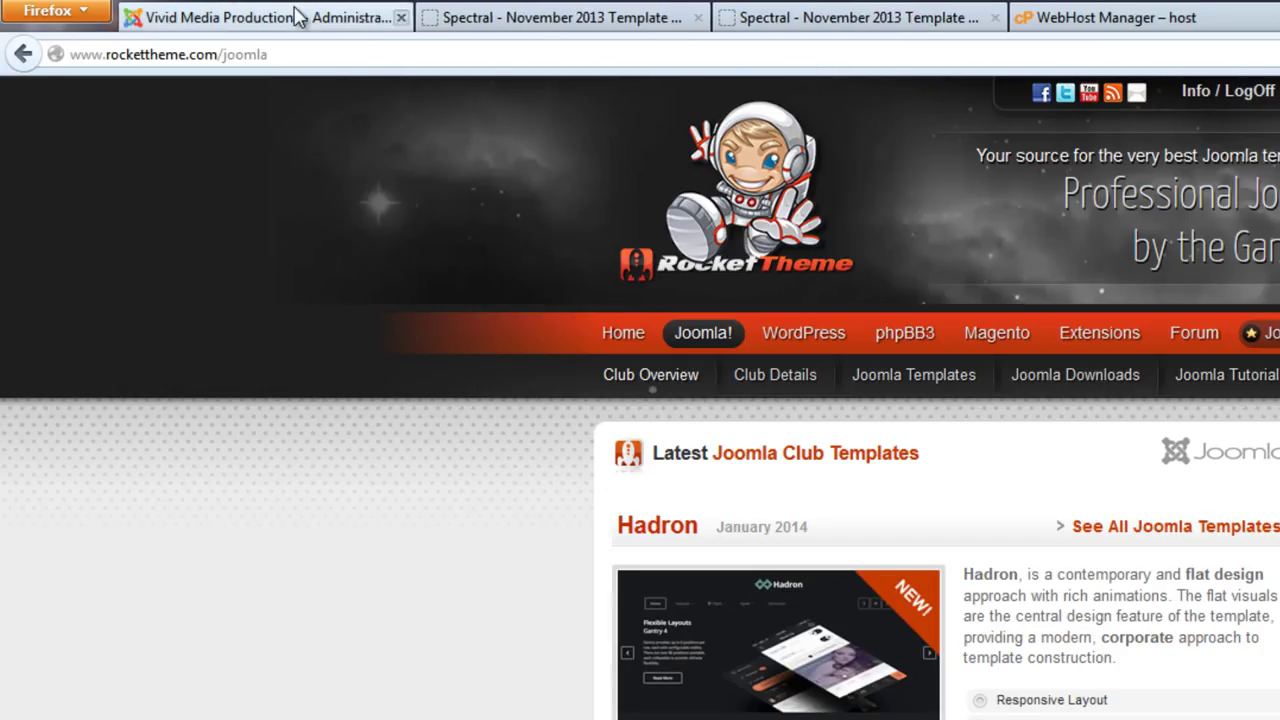
Step: Return to the Joomla administration, close the Spectral master style, and open the Global Configuration
{"action": "left_click", "coordinate": [297, 20]}
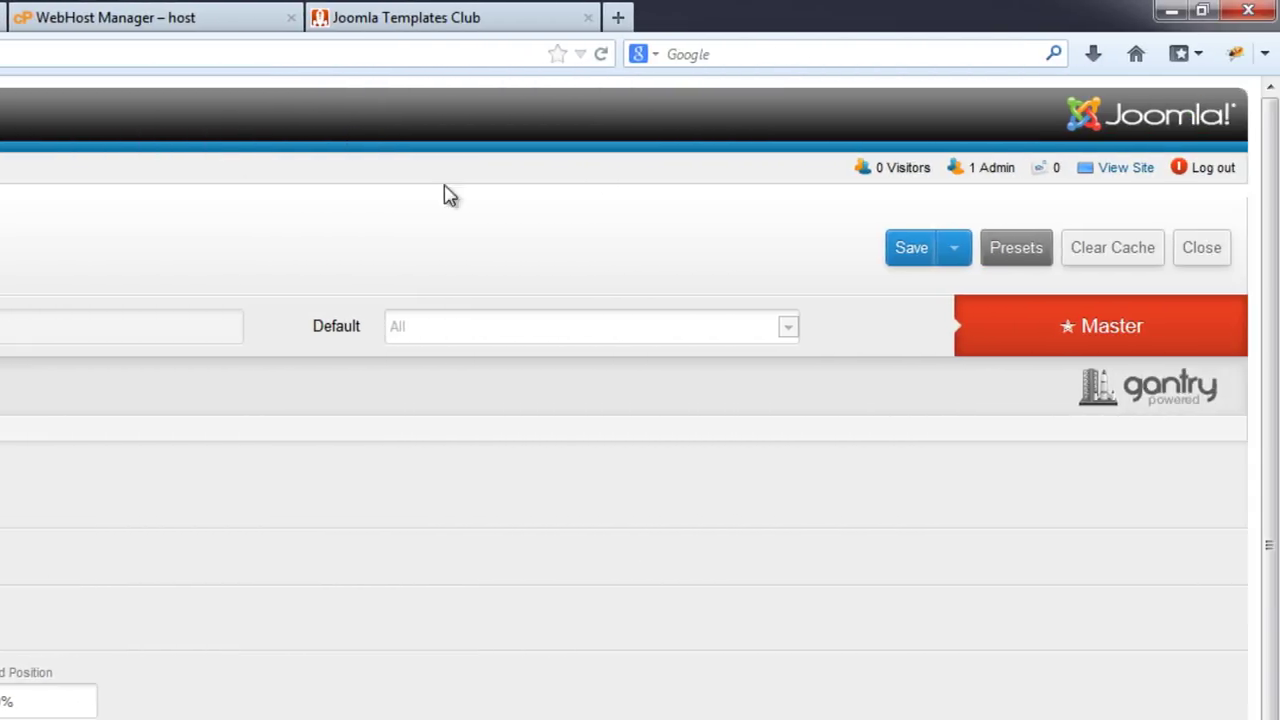
{"action": "left_click", "coordinate": [1205, 250]}
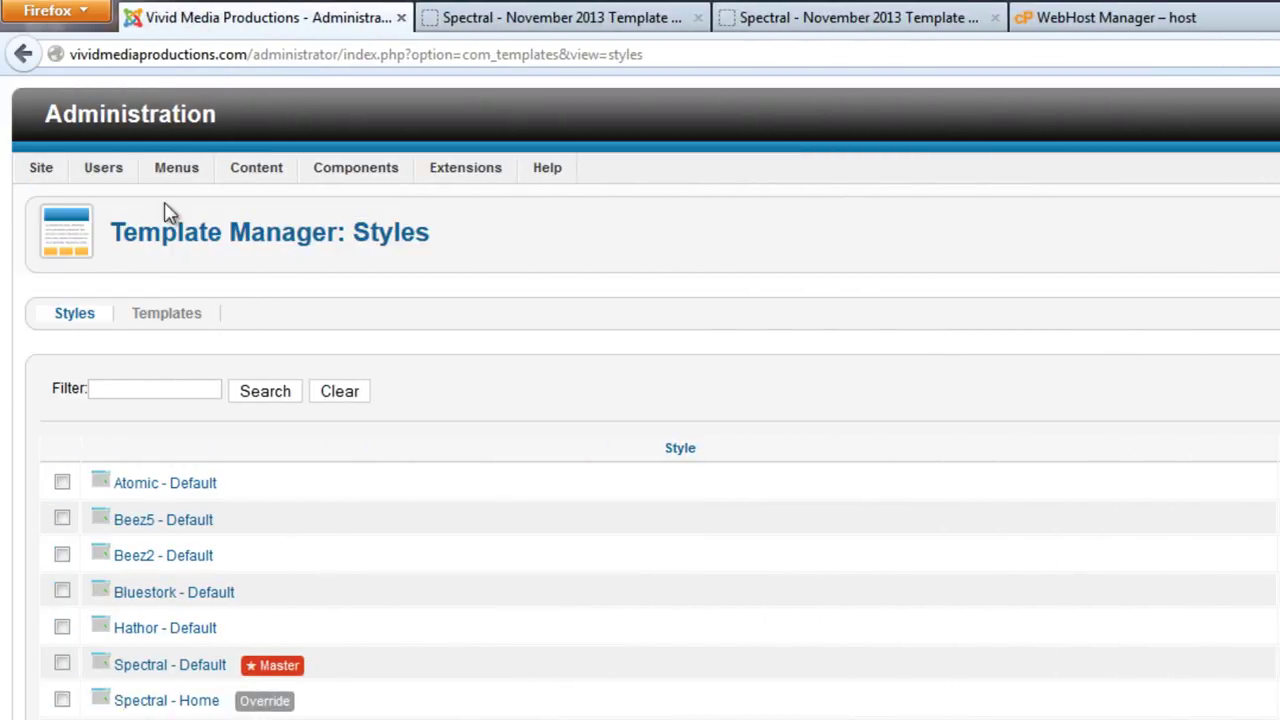
{"action": "mouse_move", "coordinate": [28, 172]}
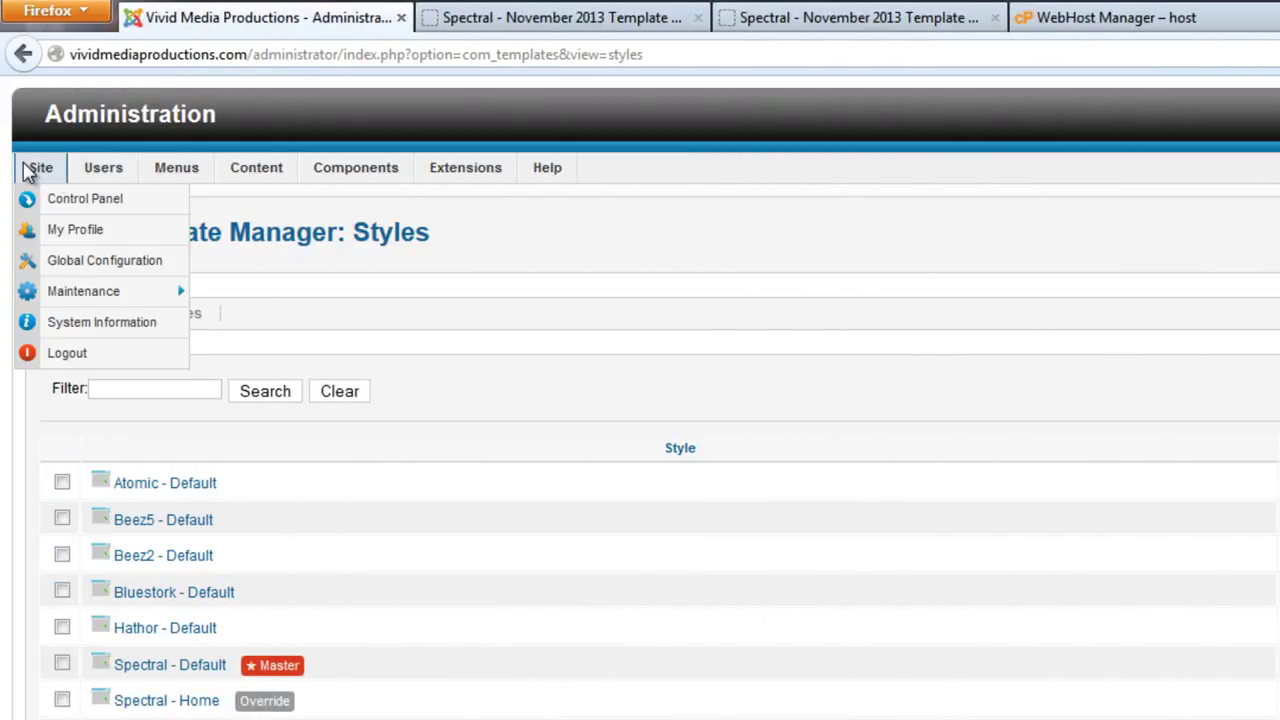
{"action": "left_click", "coordinate": [62, 262]}
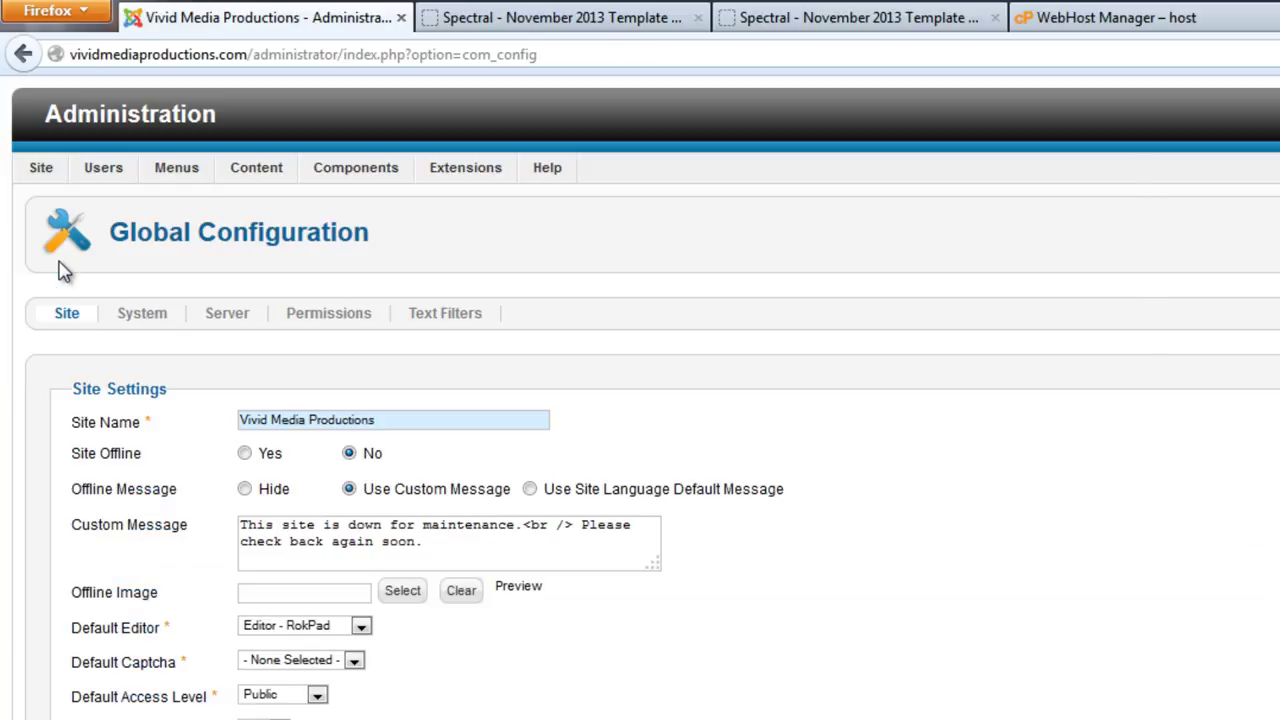
Step: Switch the site's Default Editor to Editor - JCE and back to Editor - RokPad
{"action": "scroll", "coordinate": [313, 415], "scroll_direction": "down", "scroll_amount": 2}
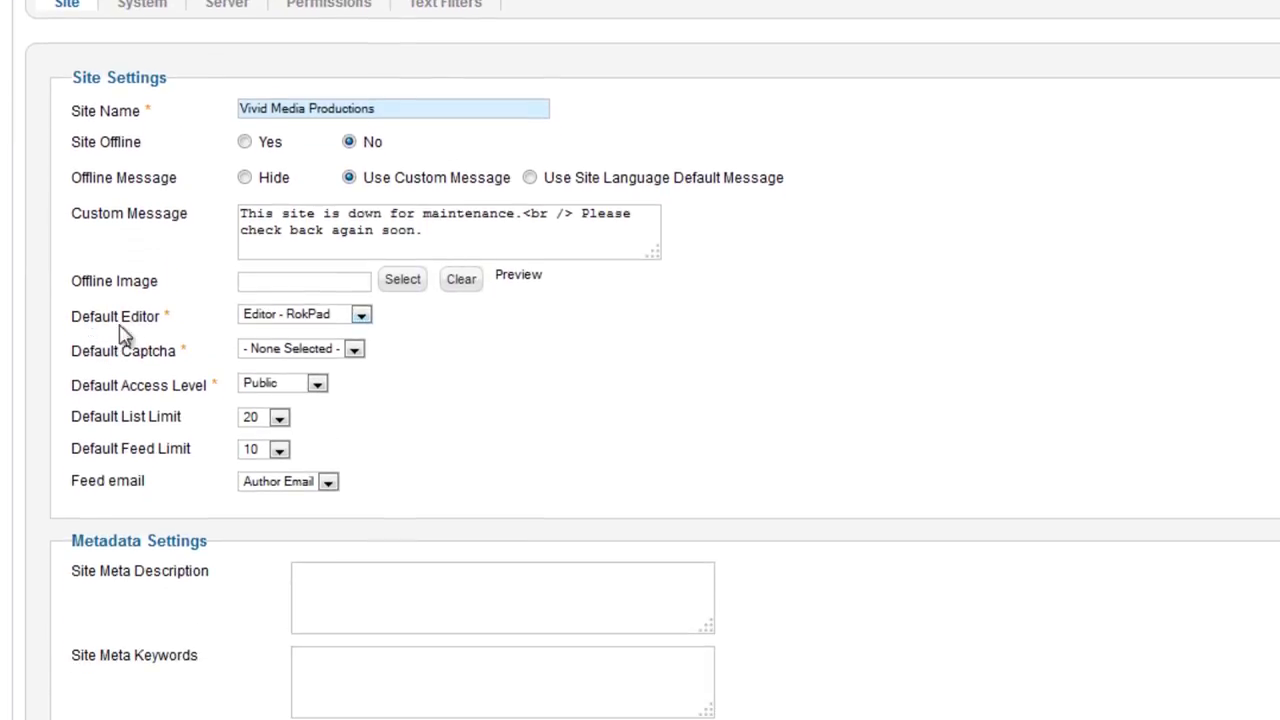
{"action": "left_click", "coordinate": [361, 318]}
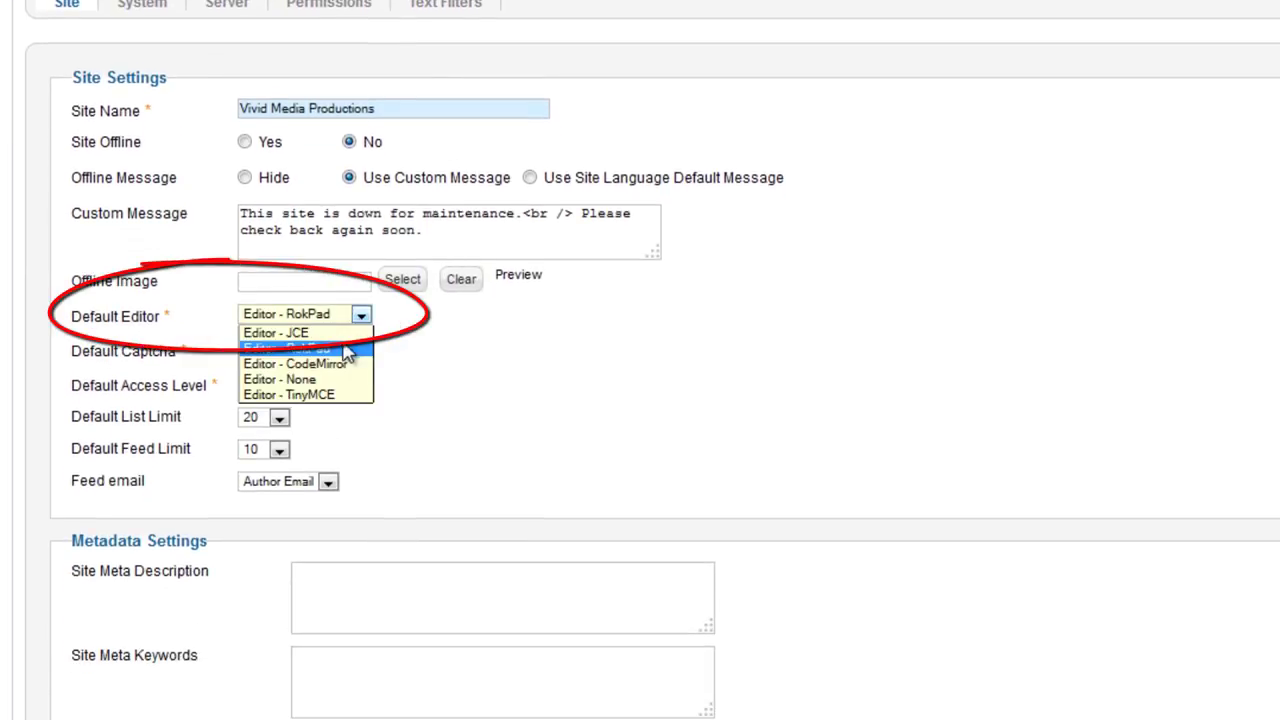
{"action": "left_click", "coordinate": [347, 335]}
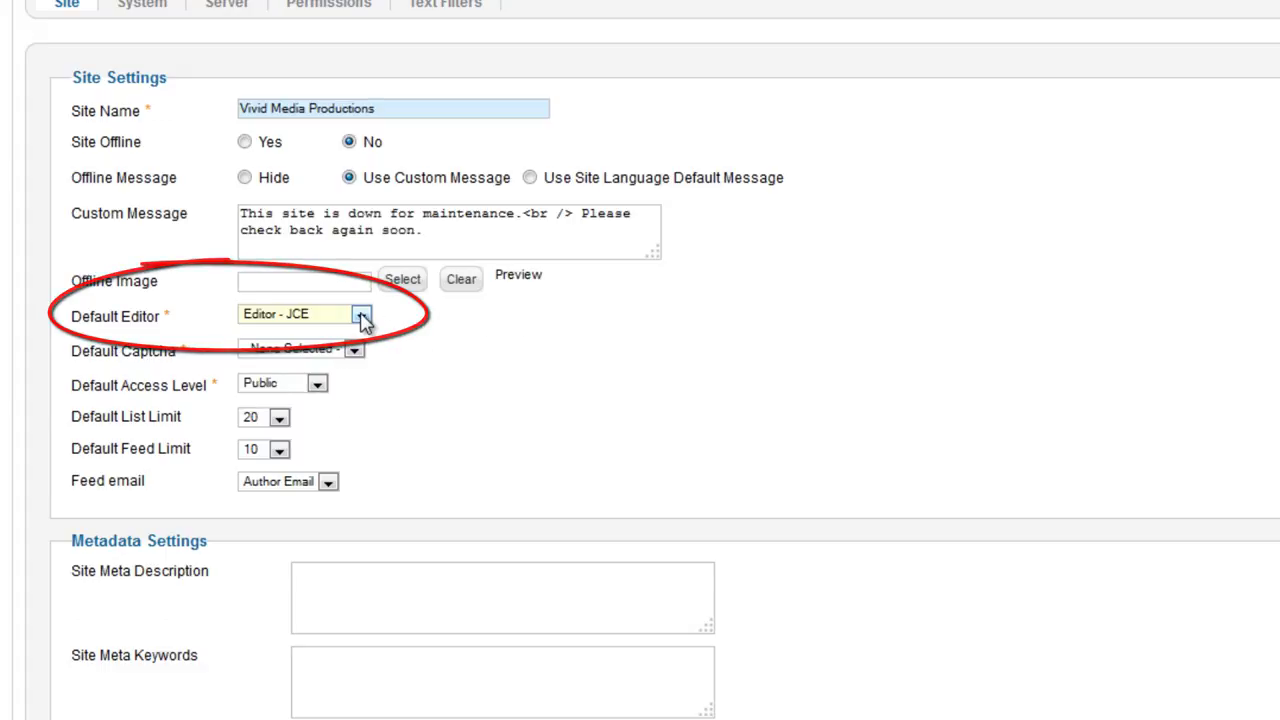
{"action": "left_click", "coordinate": [361, 316]}
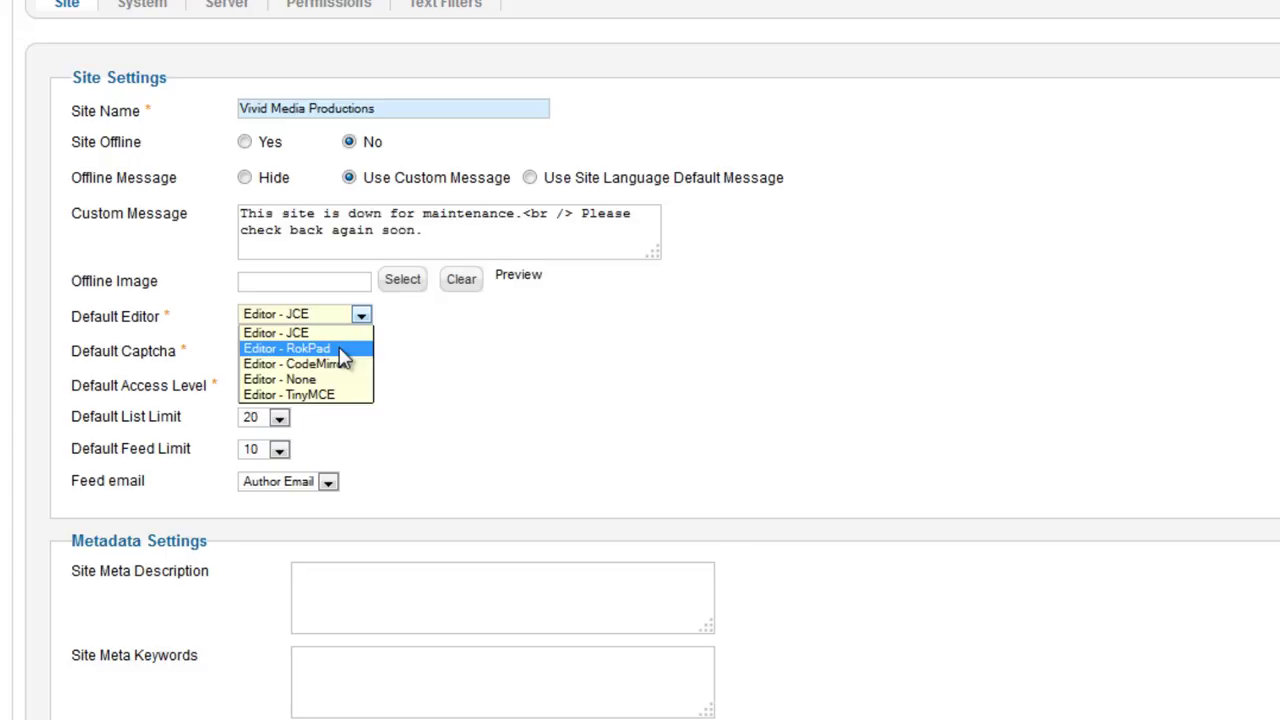
{"action": "left_click", "coordinate": [343, 350]}
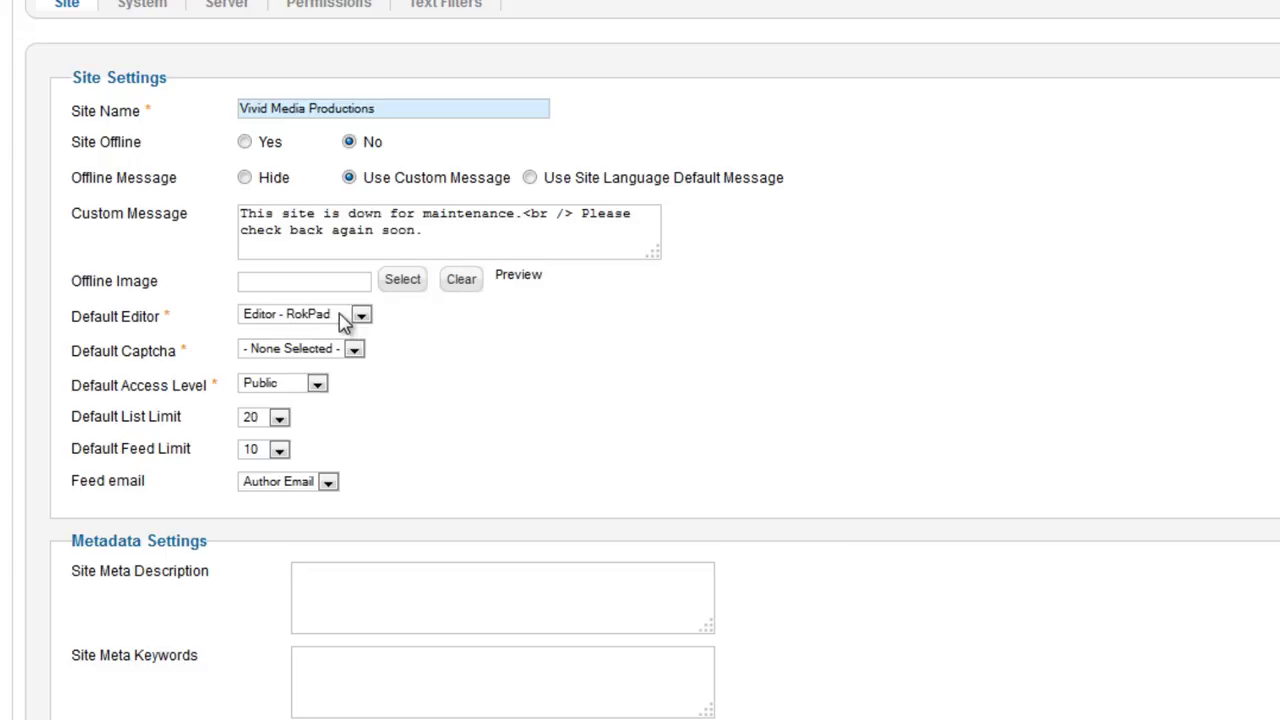
{"action": "mouse_move", "coordinate": [149, 329]}
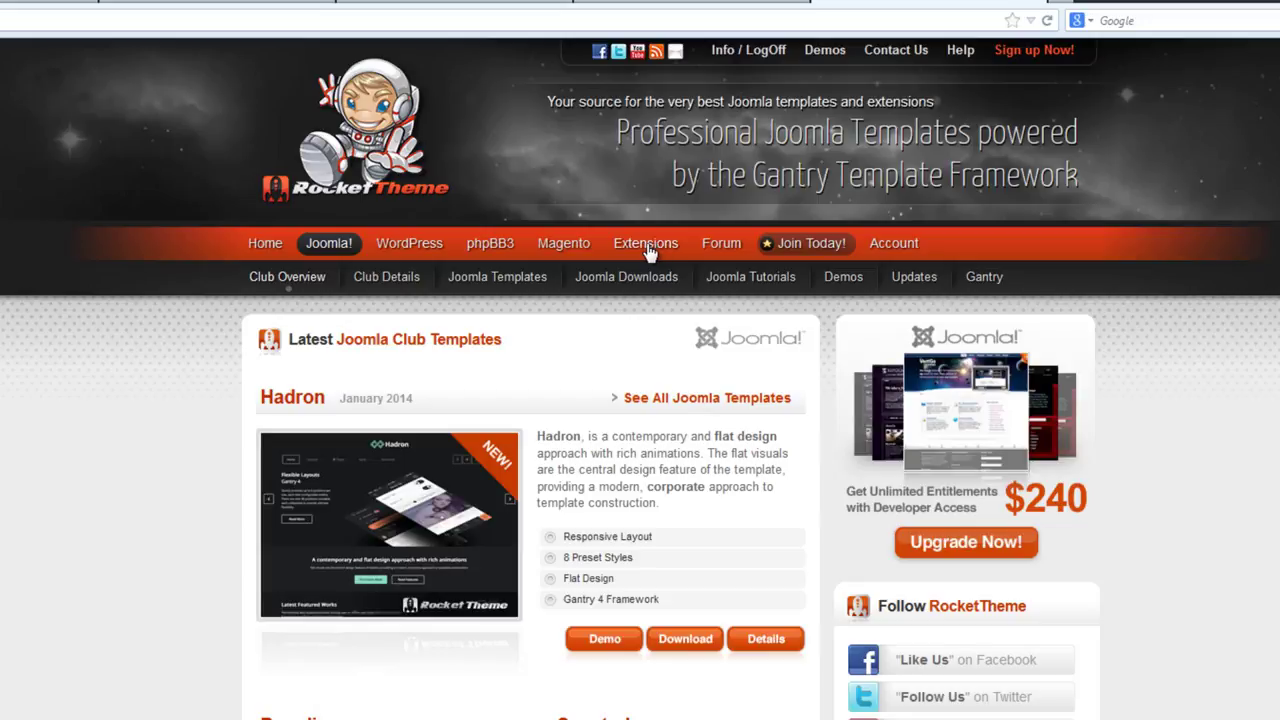
Step: Find the RokPad 2 extension on the RocketTheme site and look through its details page
{"action": "left_click", "coordinate": [655, 248]}
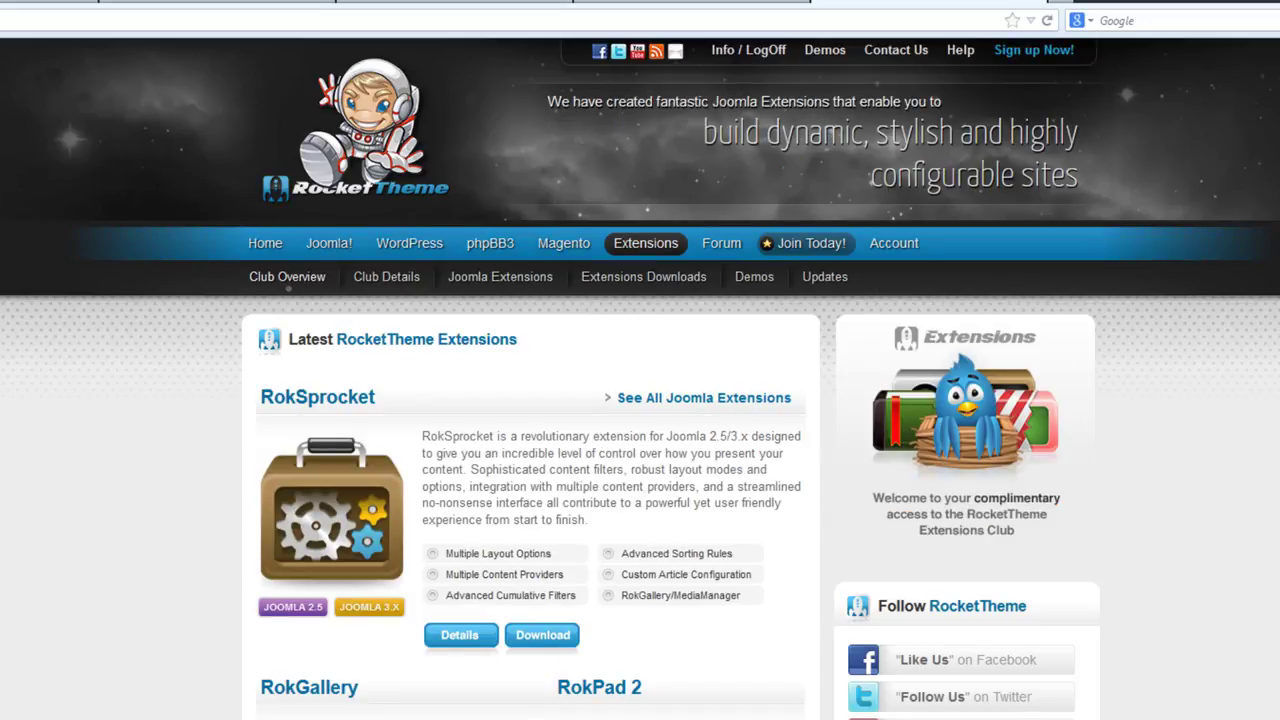
{"action": "scroll", "coordinate": [640, 400], "scroll_direction": "down", "scroll_amount": 3}
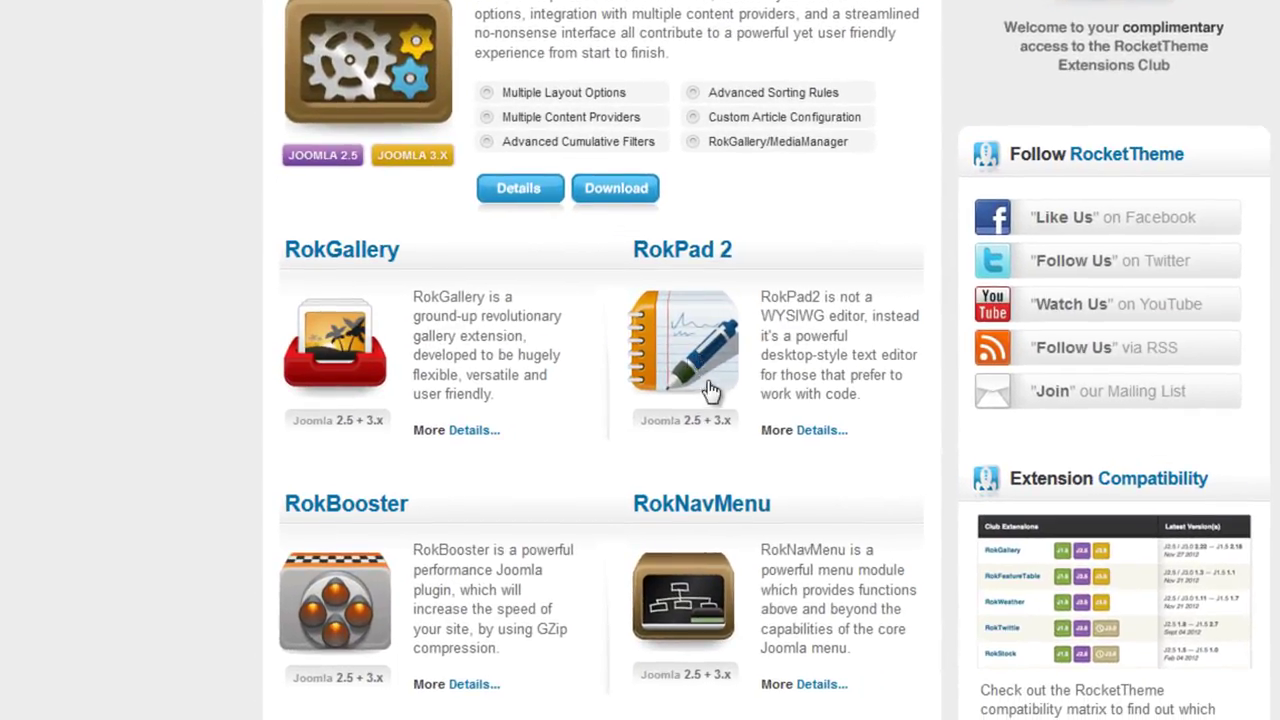
{"action": "left_click", "coordinate": [699, 258]}
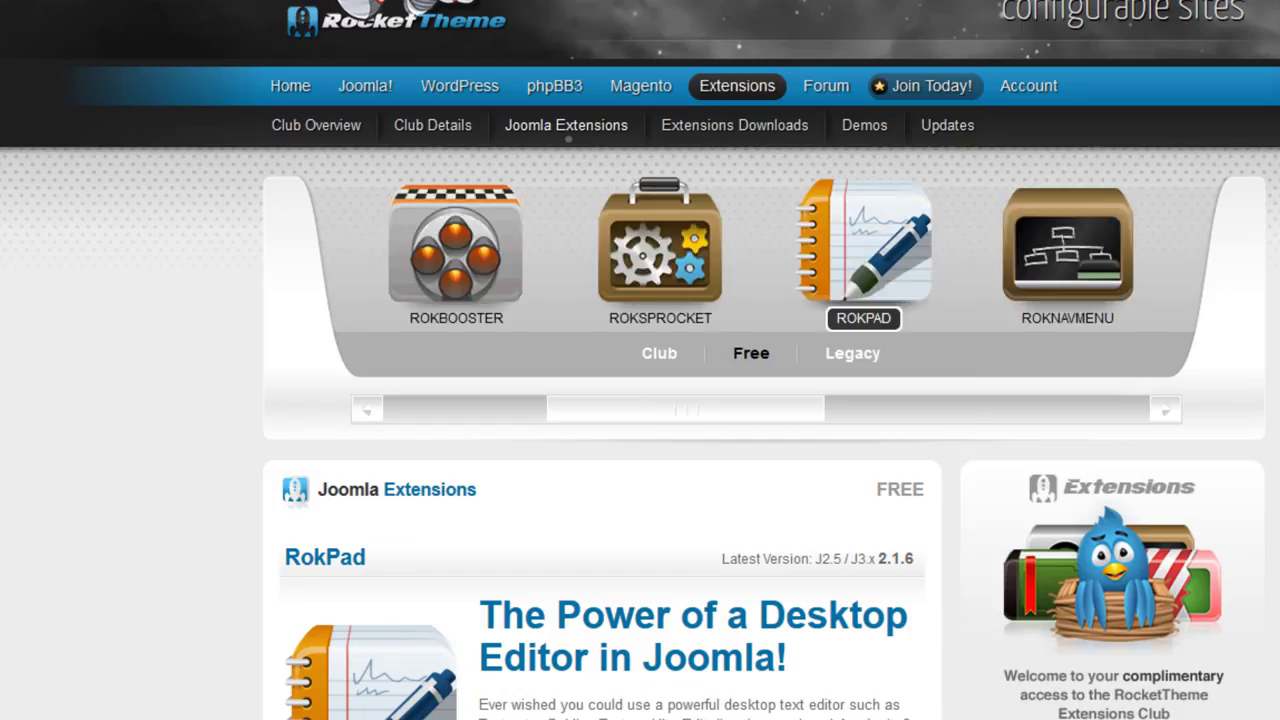
{"action": "scroll", "coordinate": [640, 400], "scroll_direction": "down", "scroll_amount": 3}
{"action": "scroll", "coordinate": [766, 534], "scroll_direction": "down", "scroll_amount": 3}
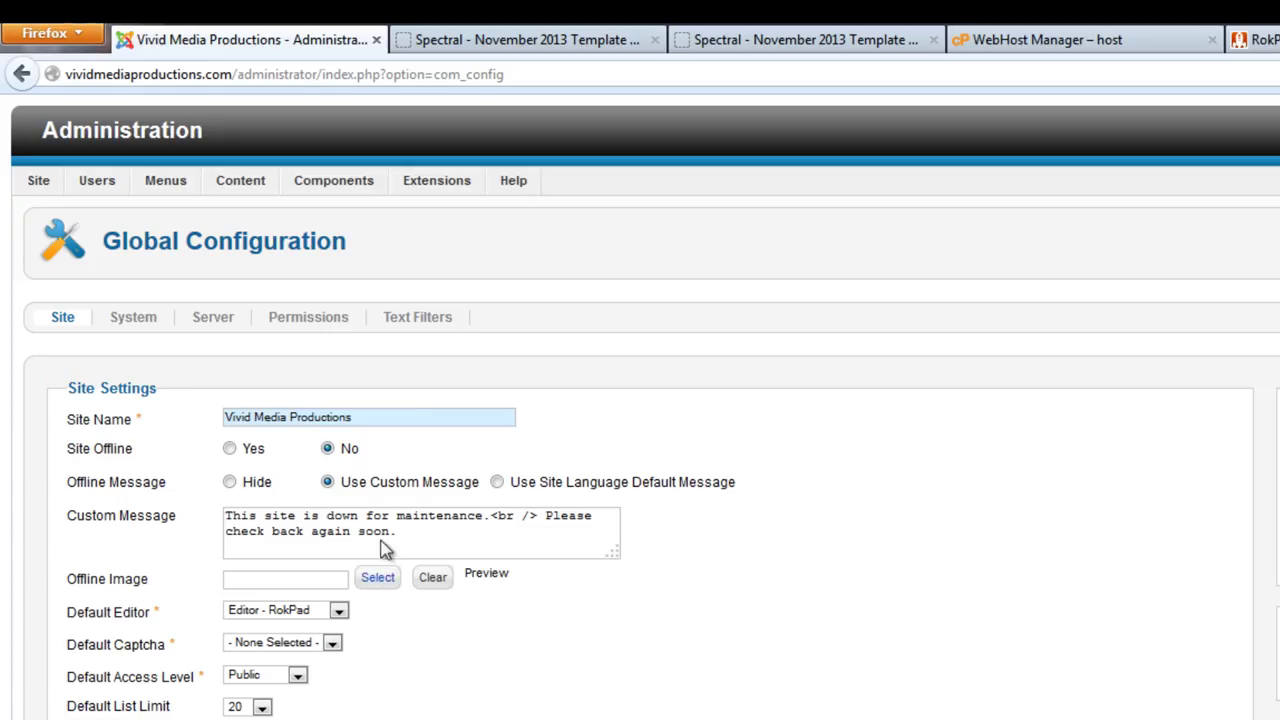
Step: Choose Editor - RokPad as the Default Editor in the Joomla Global Configuration and save the configuration
{"action": "mouse_move", "coordinate": [440, 185]}
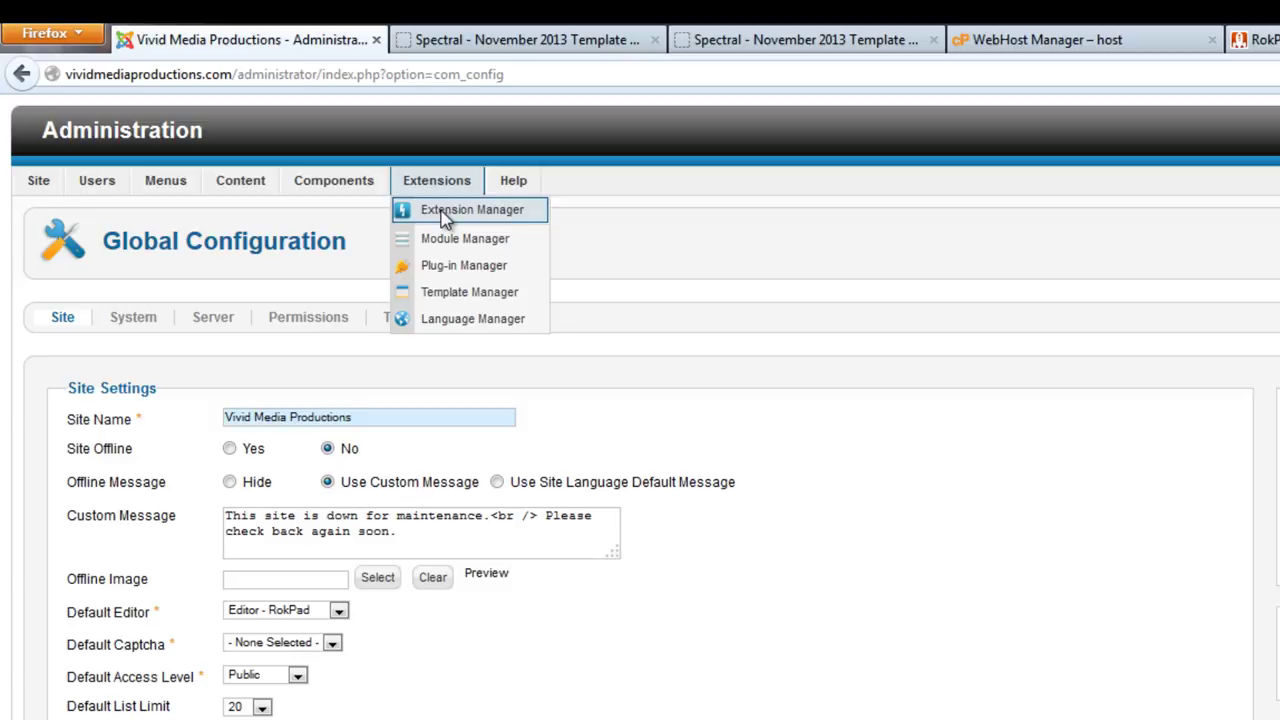
{"action": "left_click", "coordinate": [338, 612]}
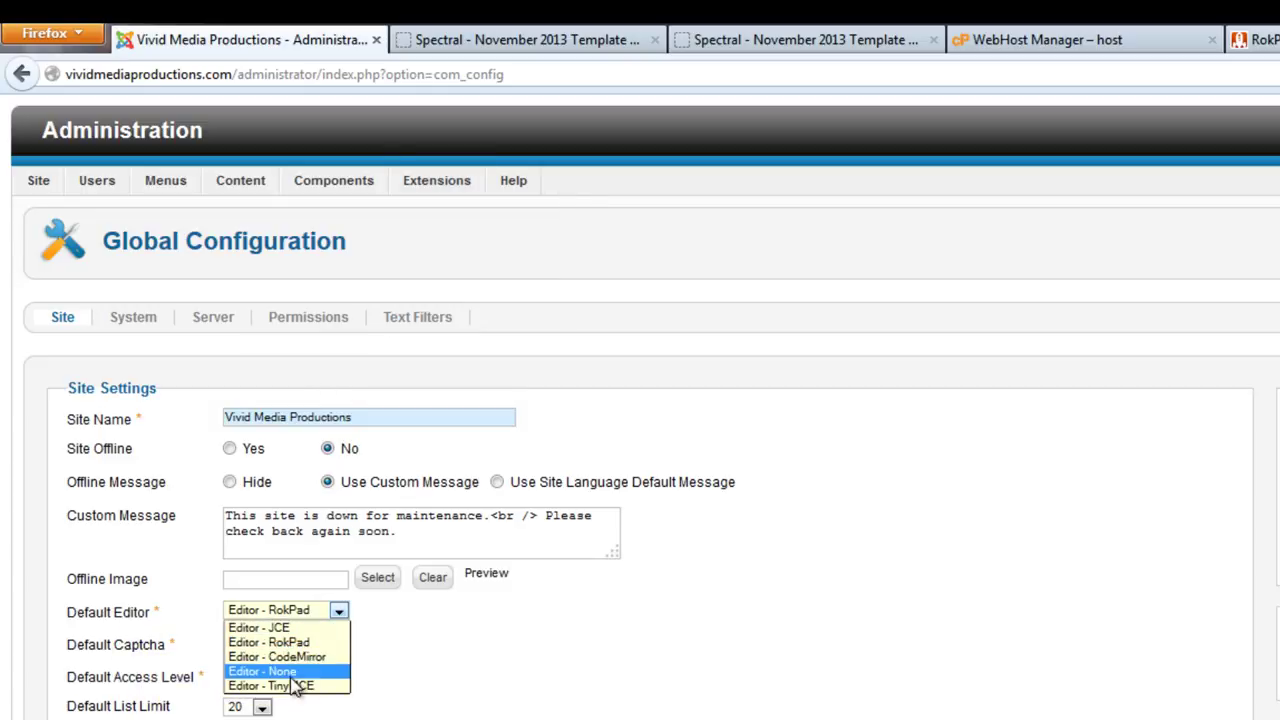
{"action": "left_click", "coordinate": [313, 644]}
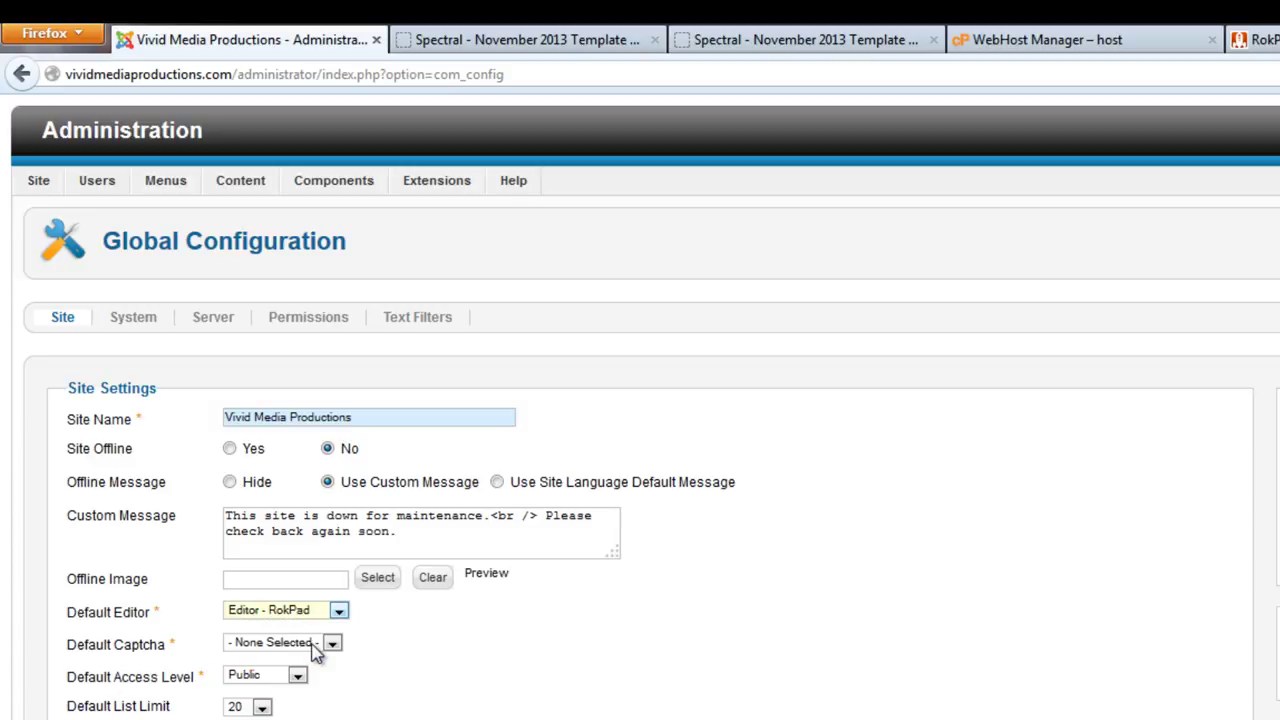
{"action": "left_click", "coordinate": [1275, 240]}
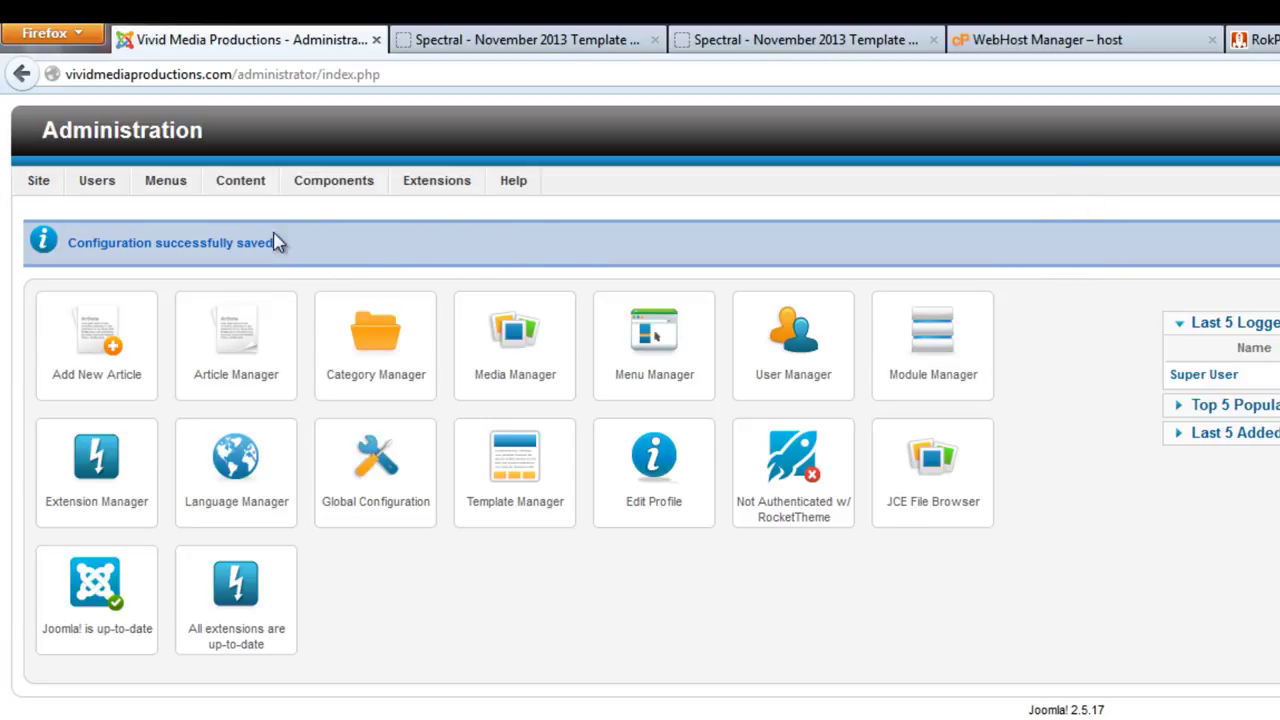
Step: Go to the Article Manager and open the article about the return to Ho Chi Minh City for editing
{"action": "mouse_move", "coordinate": [234, 189]}
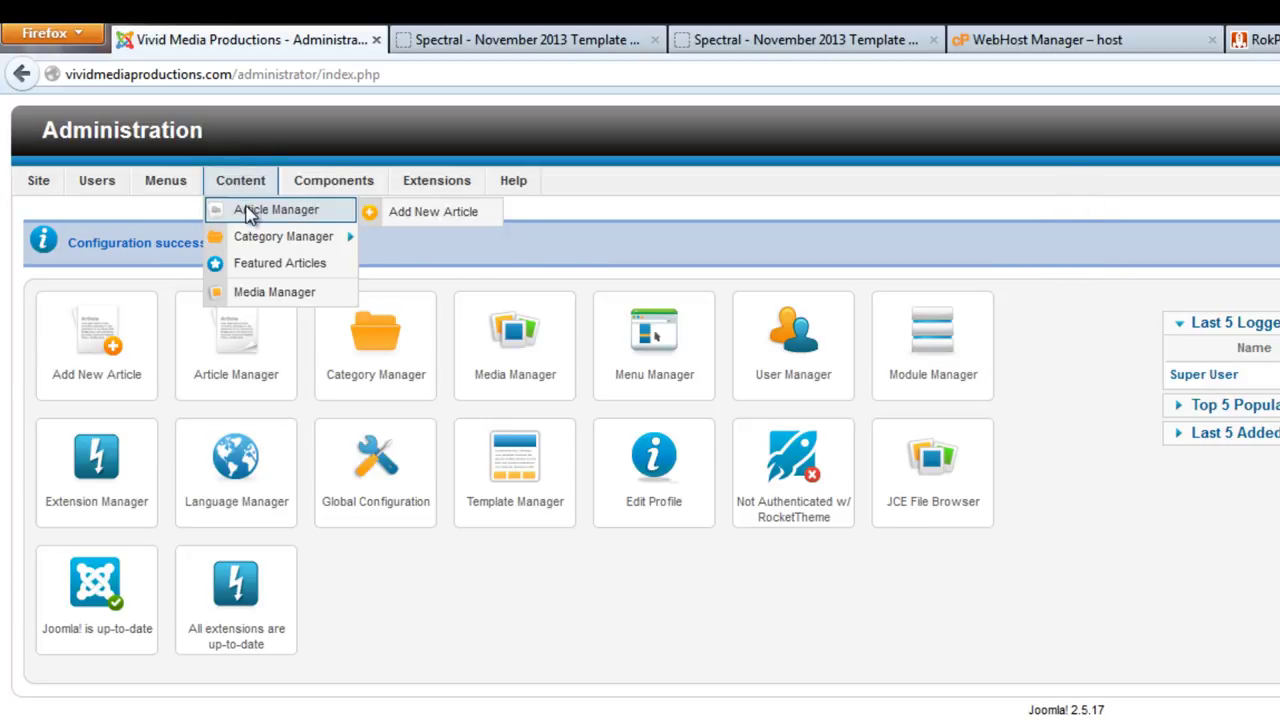
{"action": "left_click", "coordinate": [249, 213]}
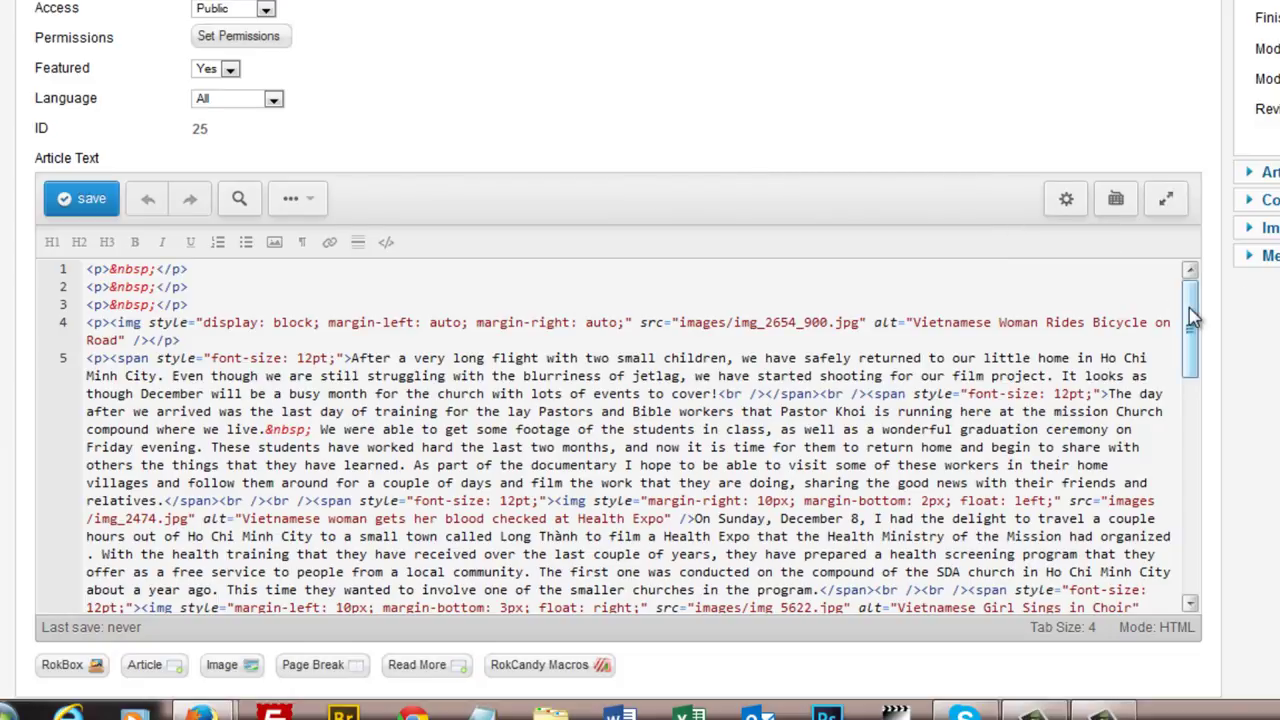
Step: Look through the article's HTML code in RokPad and compare it with the published article on the site
{"action": "left_click_drag", "start_coordinate": [1192, 316], "coordinate": [1210, 283]}
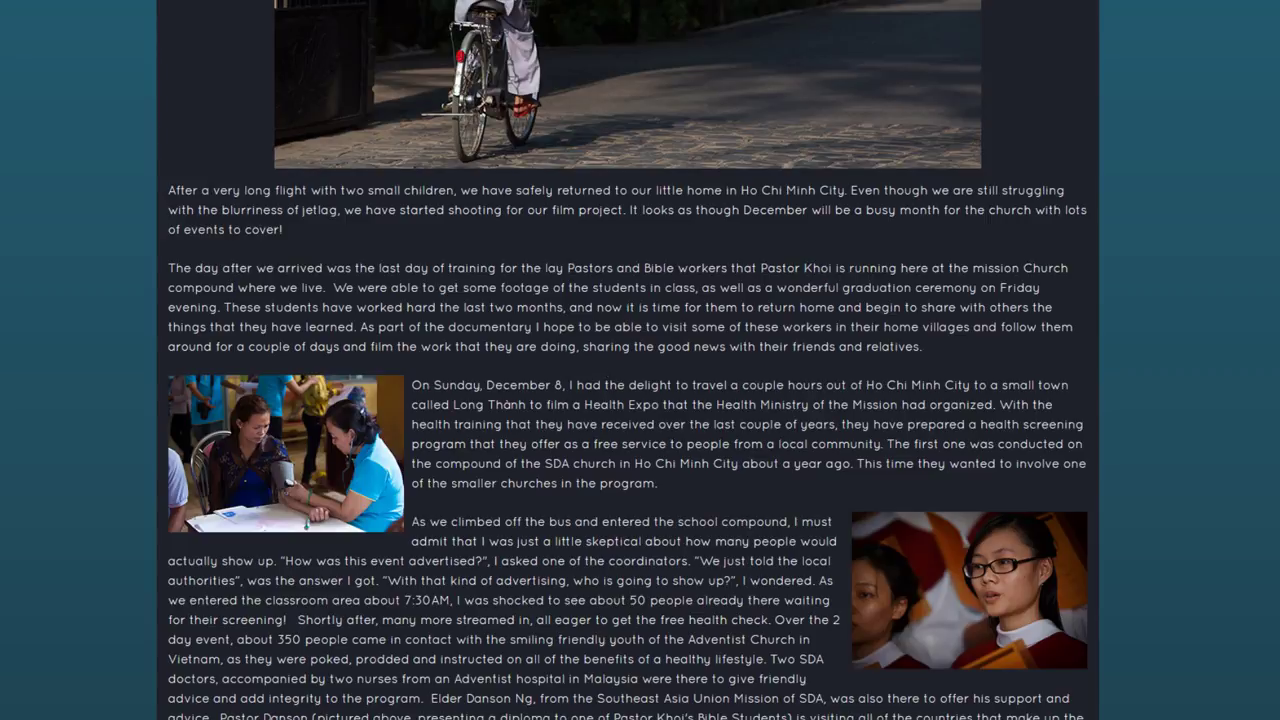
{"action": "scroll", "coordinate": [640, 360], "scroll_direction": "up", "scroll_amount": 5}
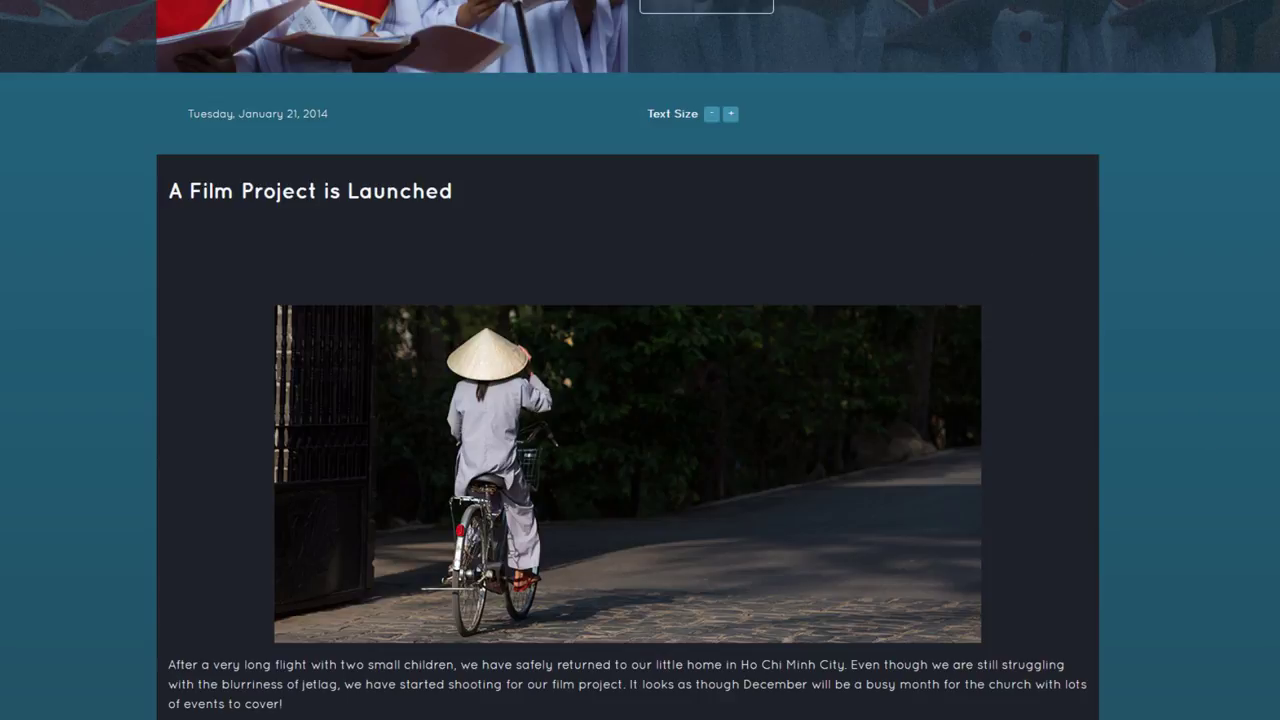
{"action": "scroll", "coordinate": [640, 360], "scroll_direction": "up", "scroll_amount": 2}
{"action": "scroll", "coordinate": [640, 360], "scroll_direction": "down", "scroll_amount": 4}
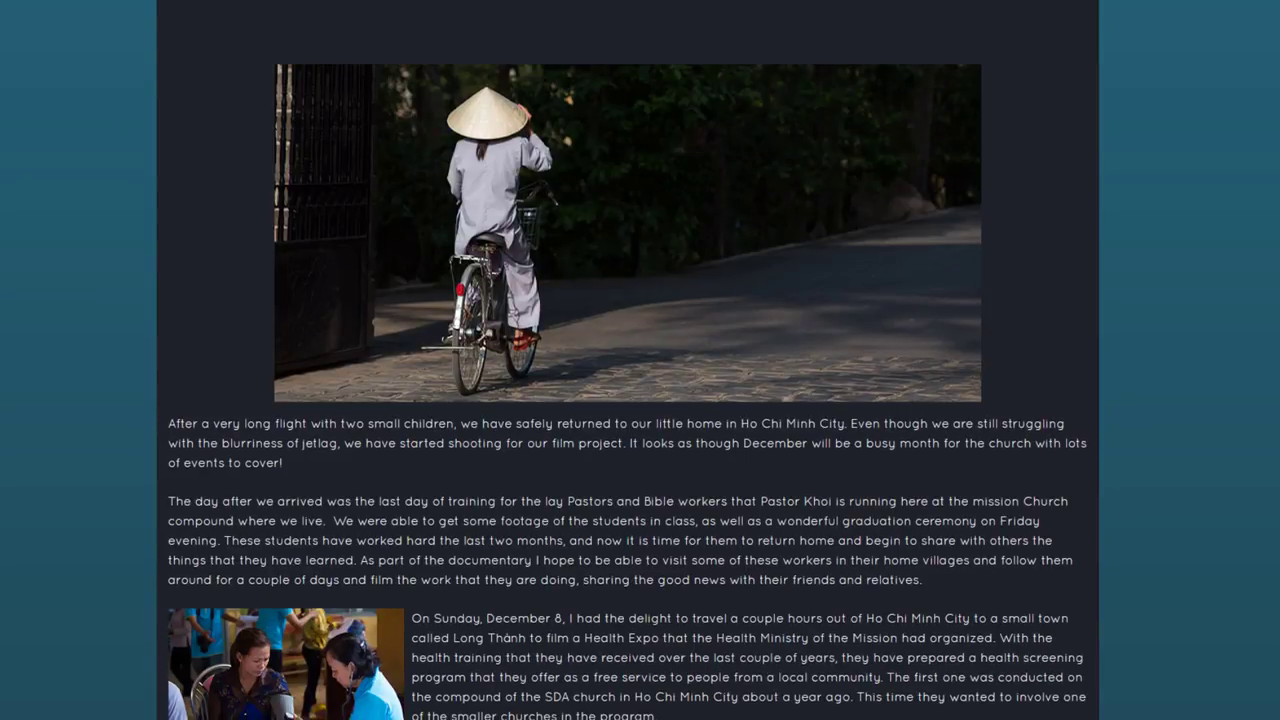
{"action": "scroll", "coordinate": [640, 360], "scroll_direction": "up", "scroll_amount": 2}
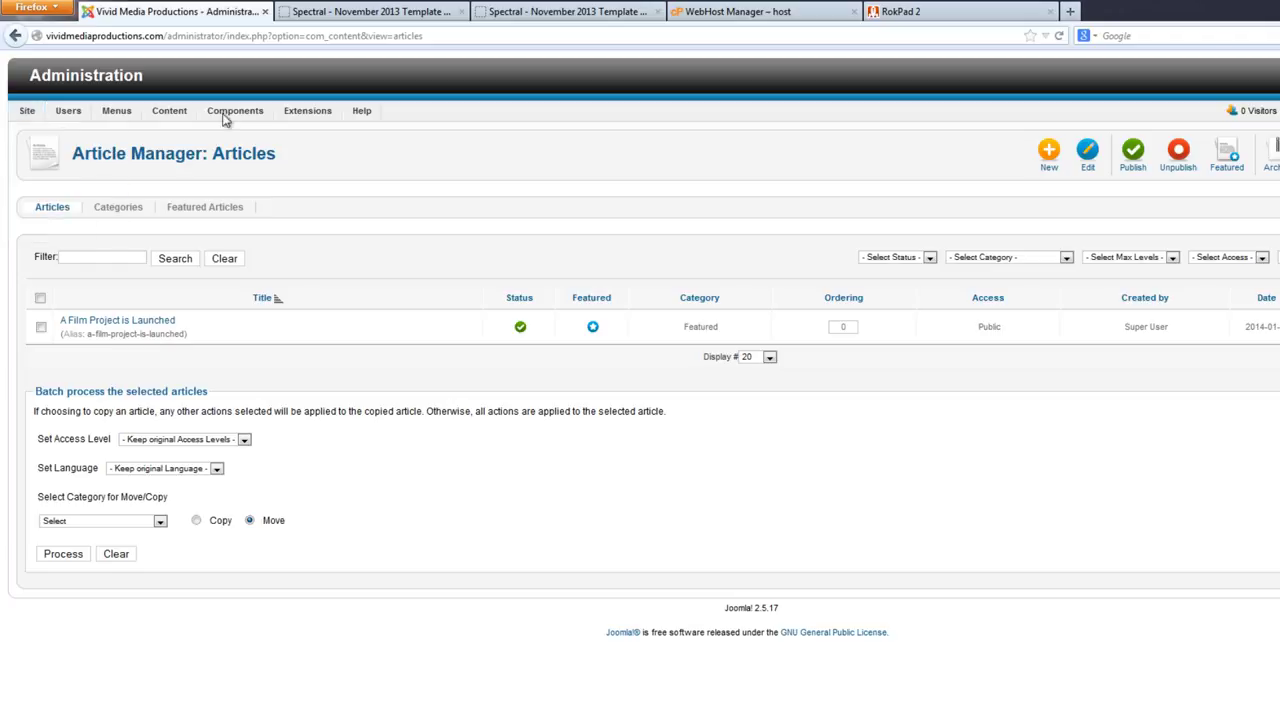
Step: Go to the Rt_spectral template's details and files in the Template Manager and open css/rt_spectral-custom.css for editing
{"action": "mouse_move", "coordinate": [302, 112]}
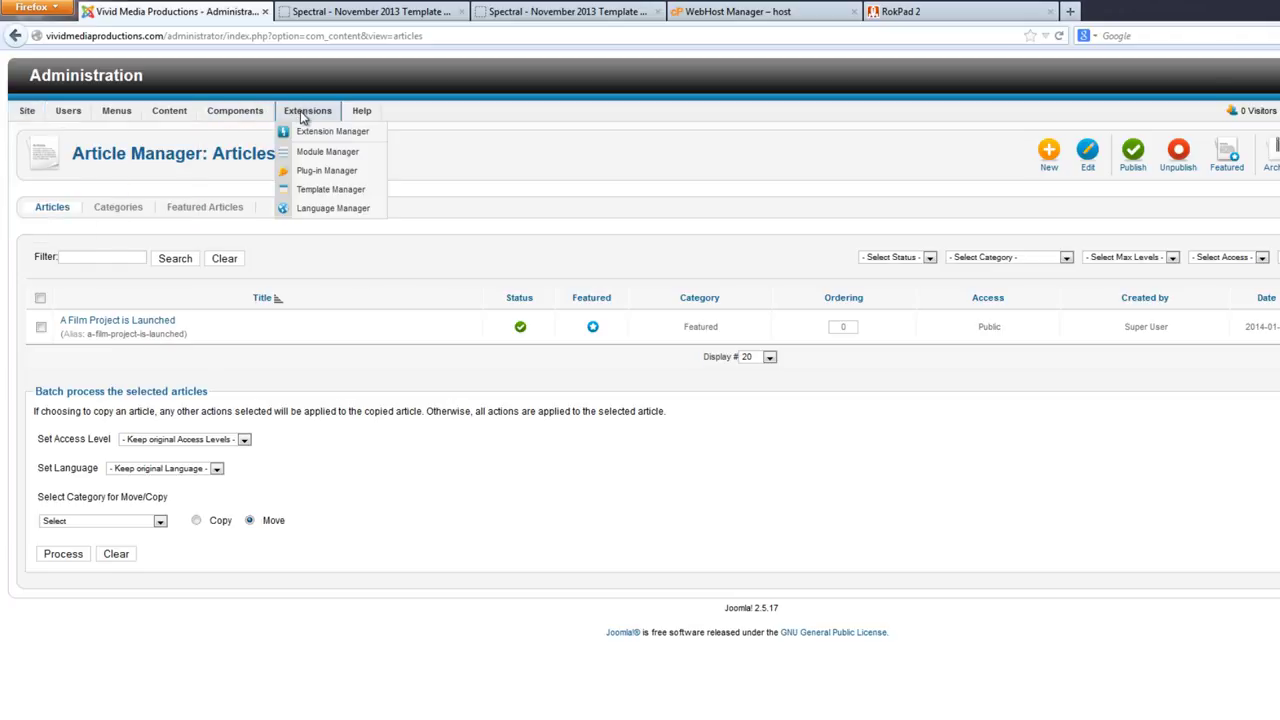
{"action": "left_click", "coordinate": [316, 195]}
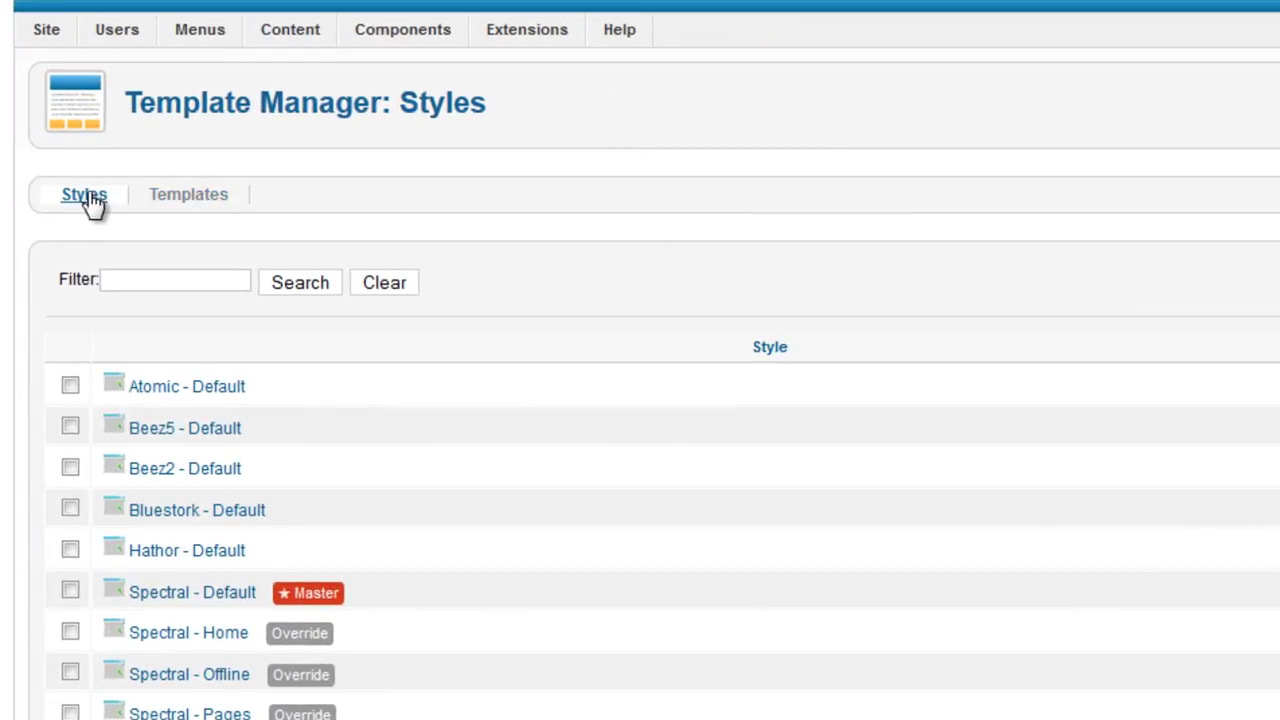
{"action": "left_click", "coordinate": [207, 208]}
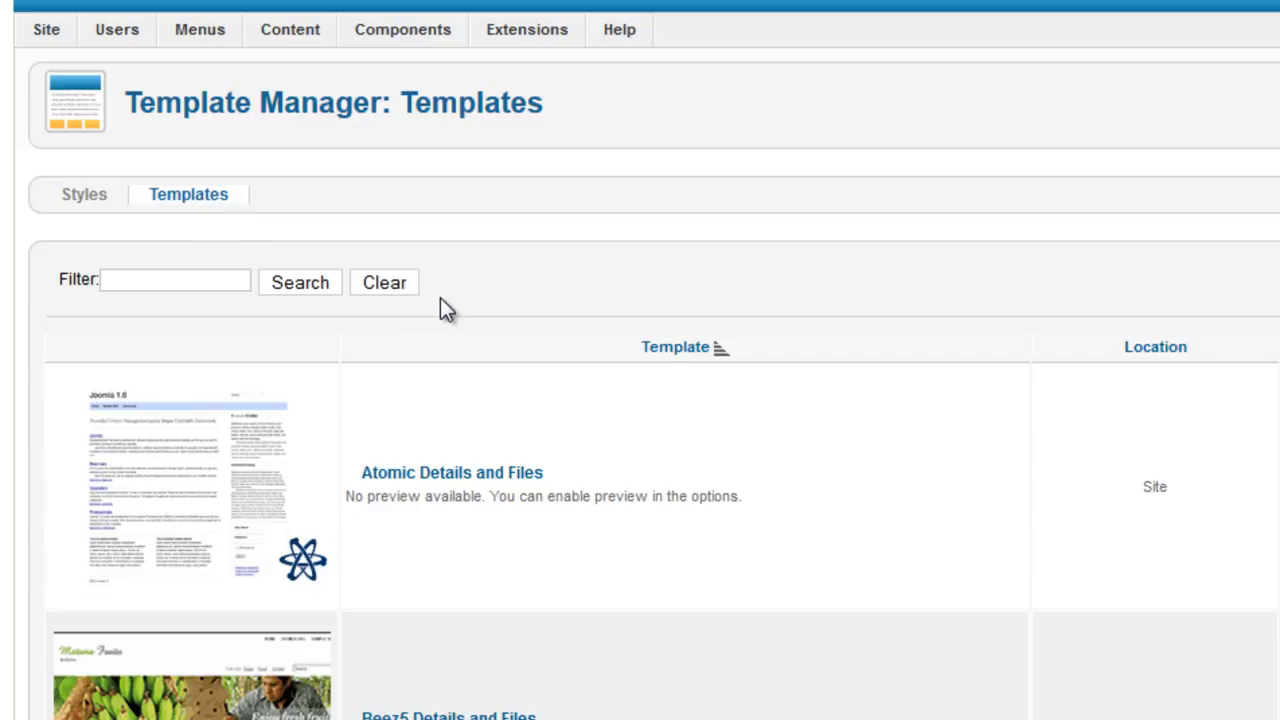
{"action": "scroll", "coordinate": [448, 335], "scroll_direction": "down", "scroll_amount": 5}
{"action": "scroll", "coordinate": [448, 345], "scroll_direction": "down", "scroll_amount": 3}
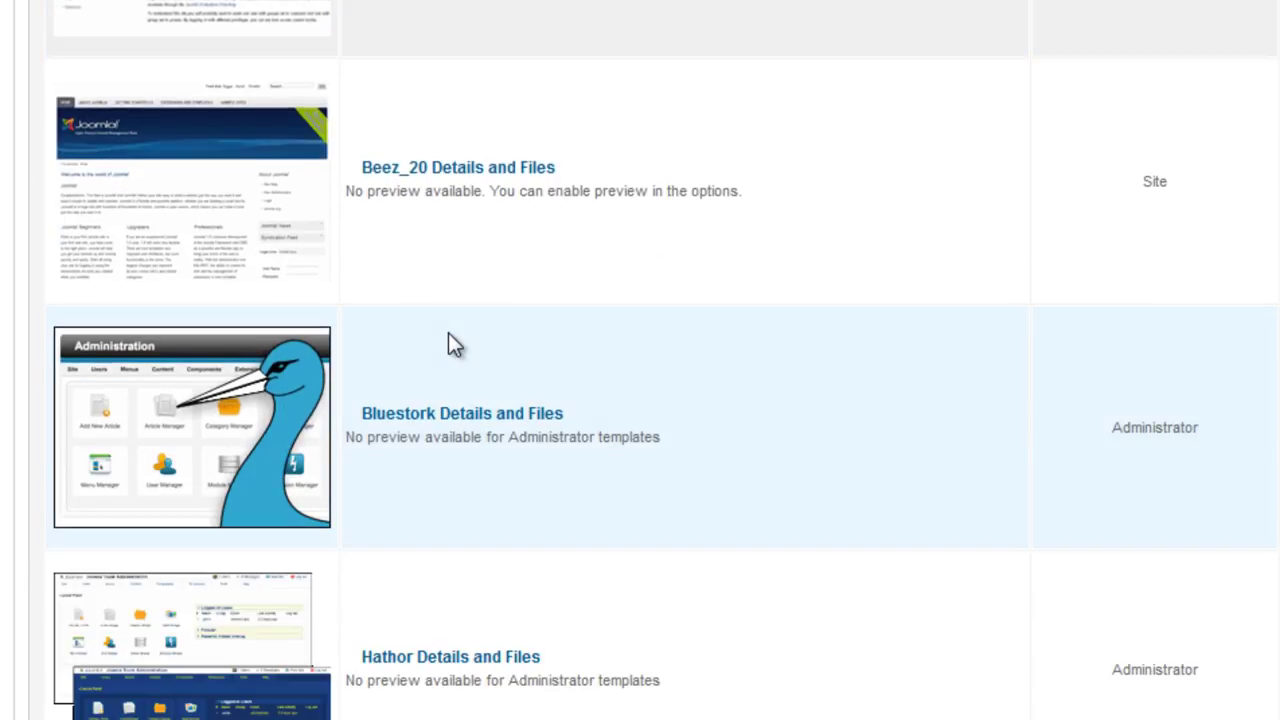
{"action": "scroll", "coordinate": [528, 645], "scroll_direction": "down", "scroll_amount": 3}
{"action": "scroll", "coordinate": [526, 422], "scroll_direction": "down", "scroll_amount": 2}
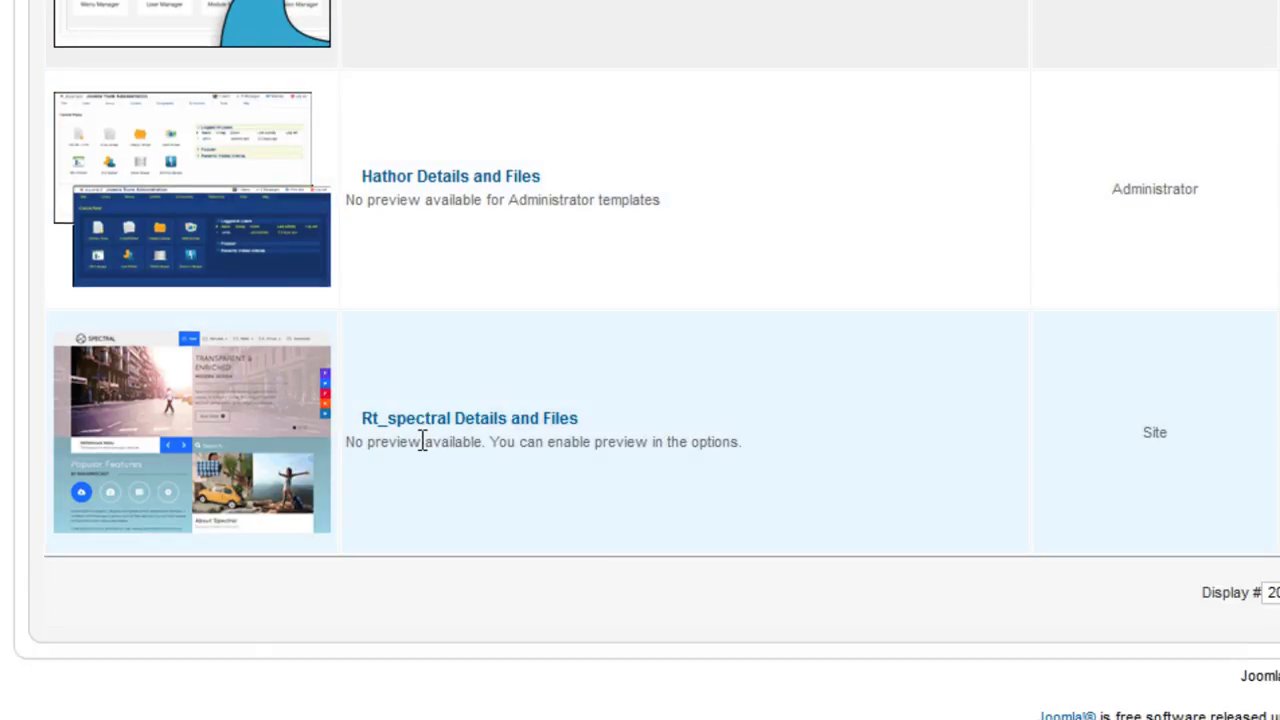
{"action": "left_click", "coordinate": [487, 432]}
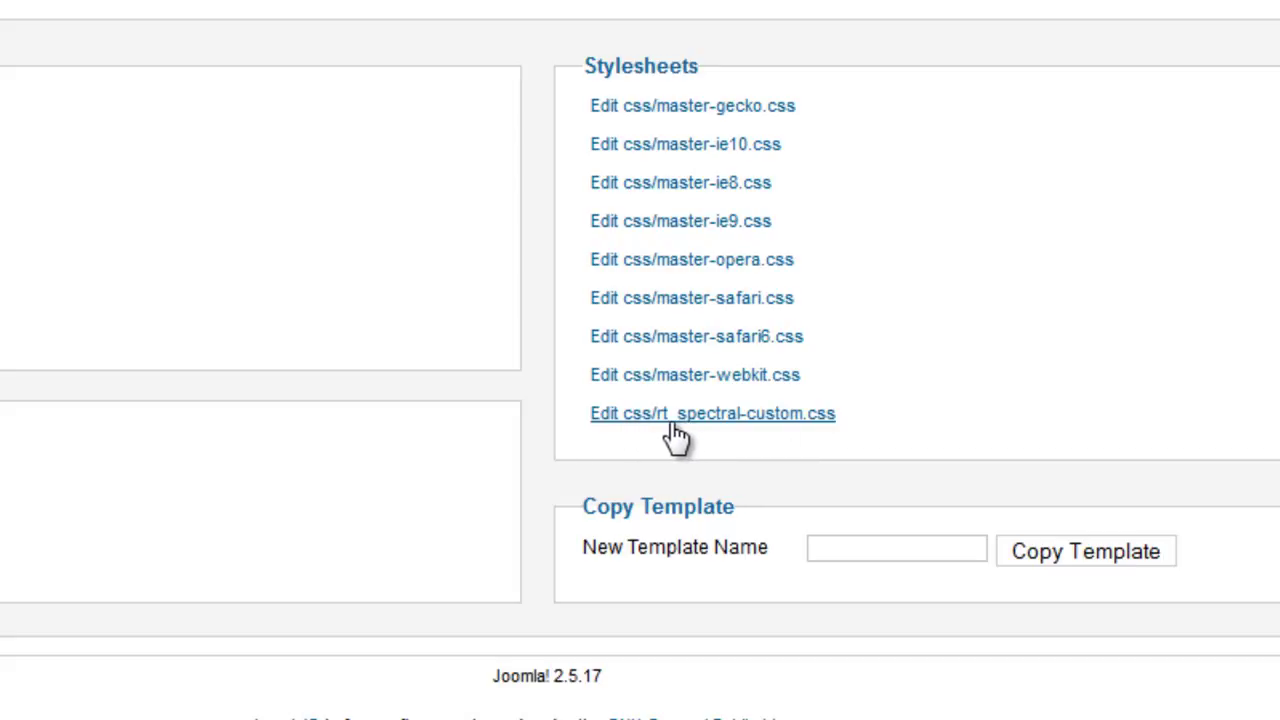
{"action": "left_click", "coordinate": [765, 432]}
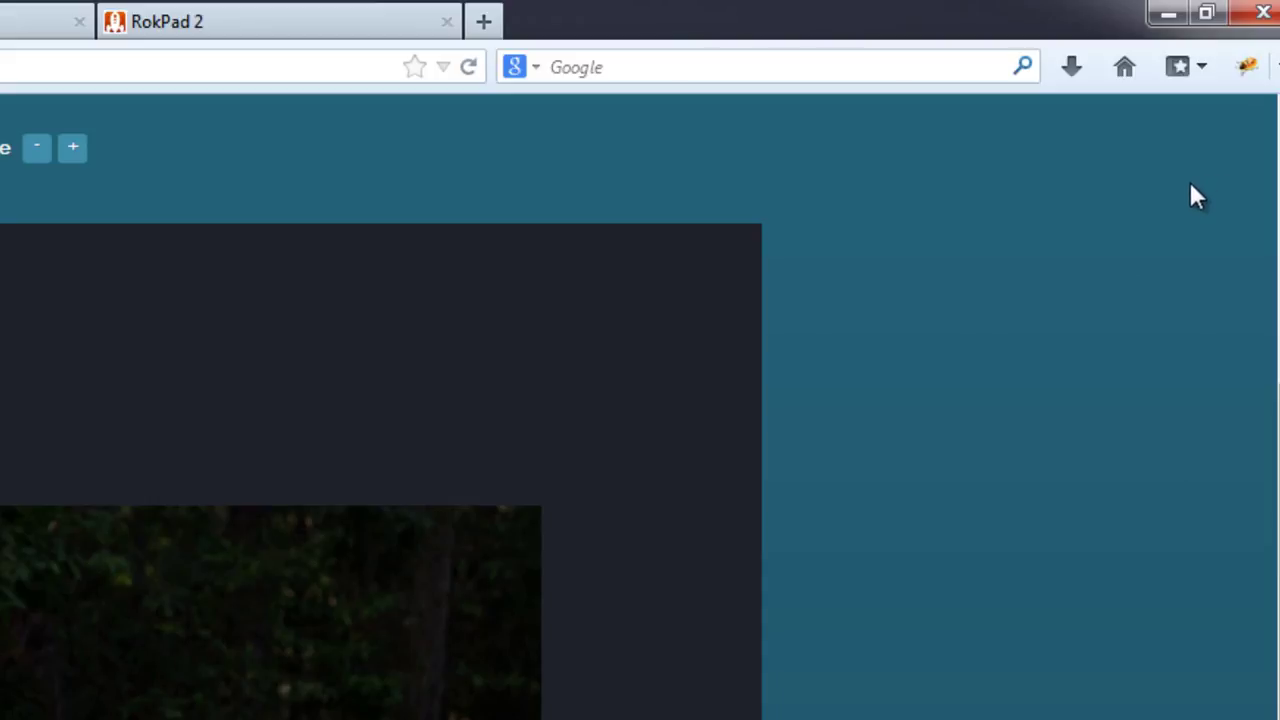
Step: Inspect the heading "A Film Project is Launched" on the site's front page with Firebug
{"action": "left_click", "coordinate": [1248, 68]}
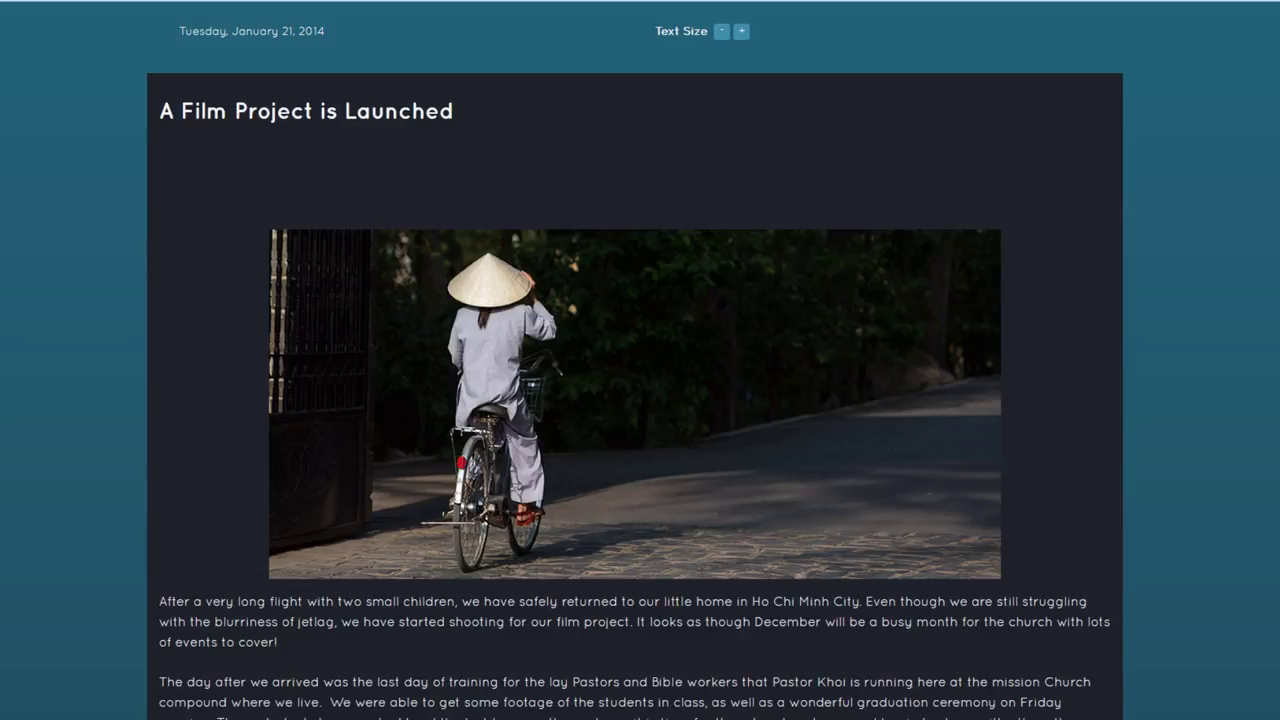
{"action": "key", "text": "F12"}
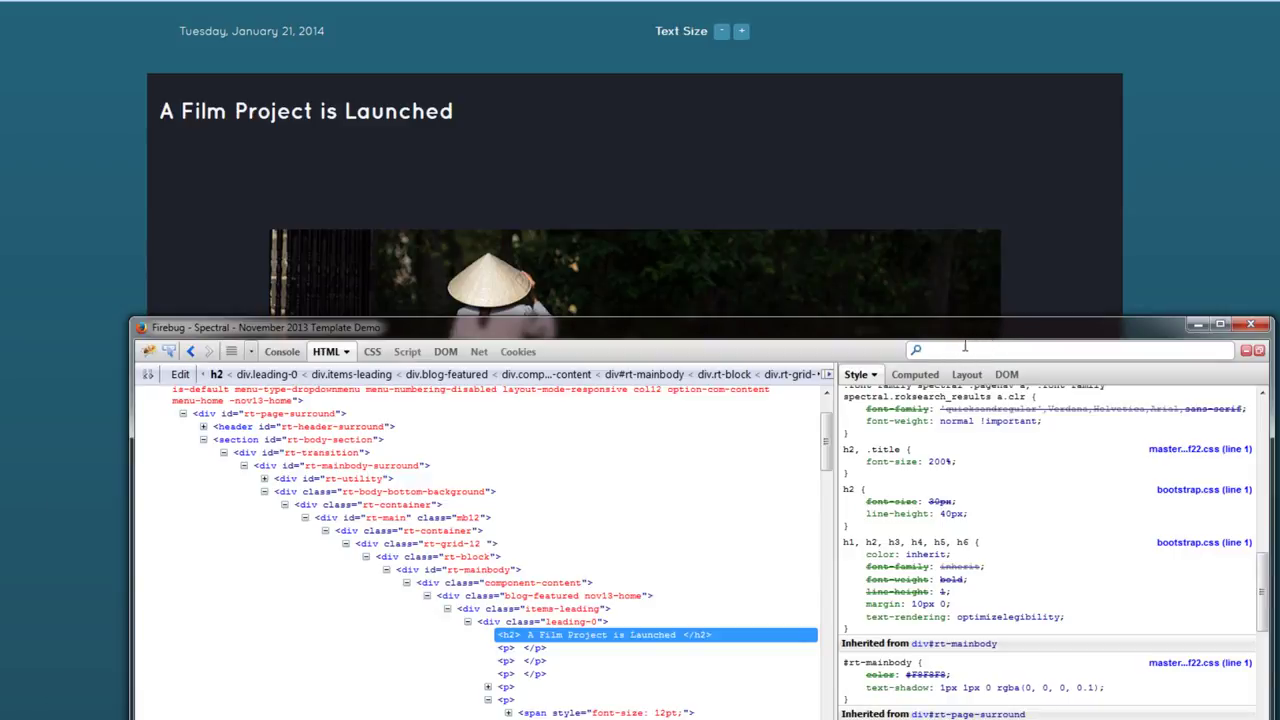
{"action": "scroll", "coordinate": [822, 440], "scroll_direction": "up", "scroll_amount": 2}
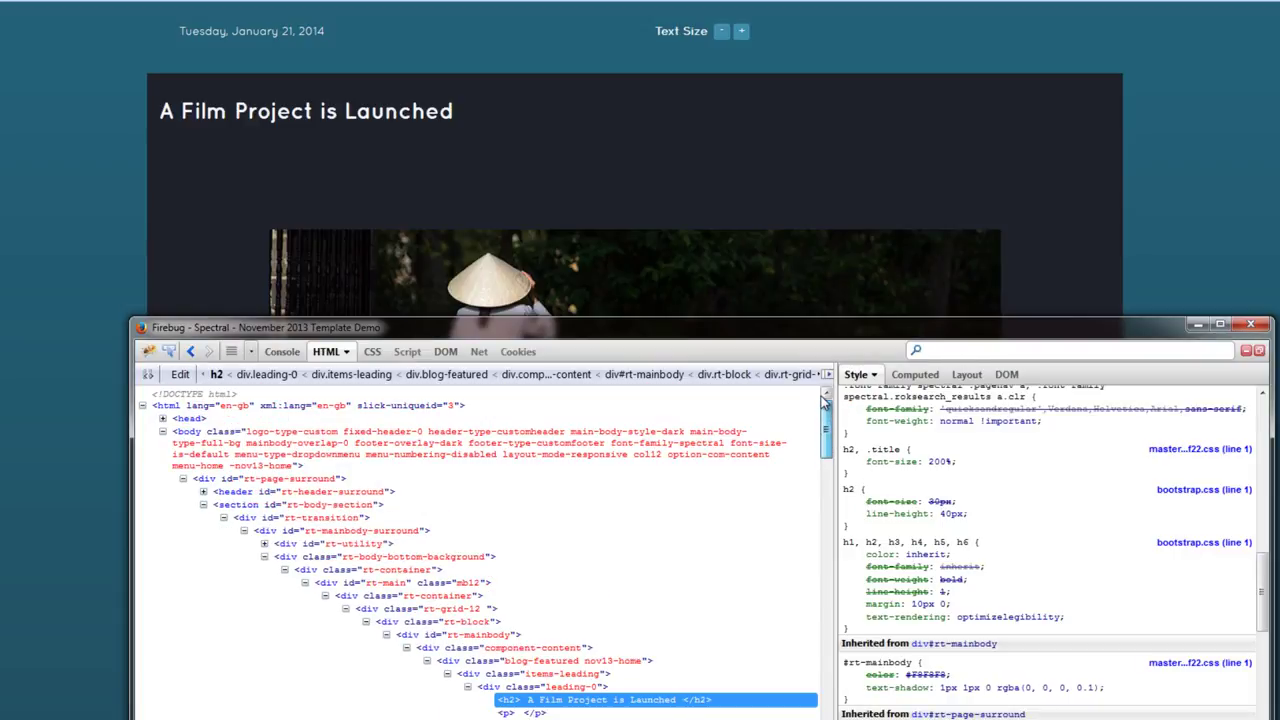
{"action": "left_click_drag", "start_coordinate": [820, 445], "coordinate": [824, 400]}
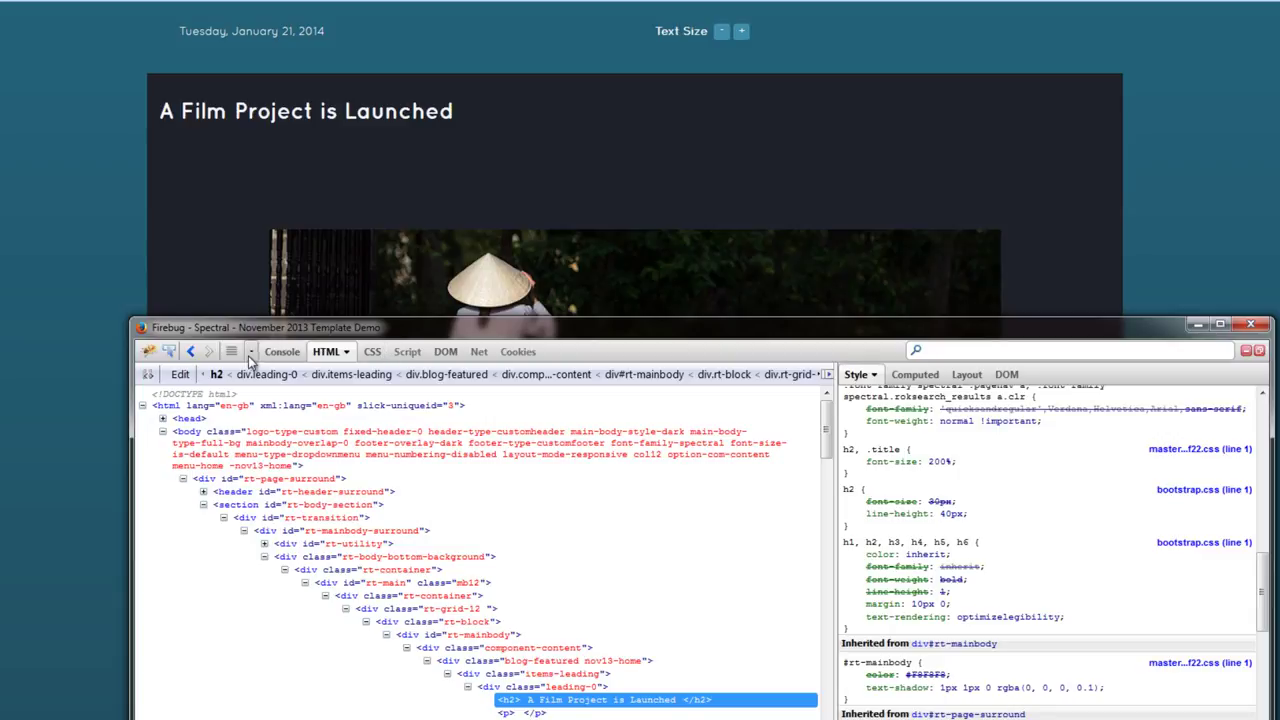
{"action": "left_click", "coordinate": [168, 349]}
{"action": "key", "text": "ctrl+shift+c"}
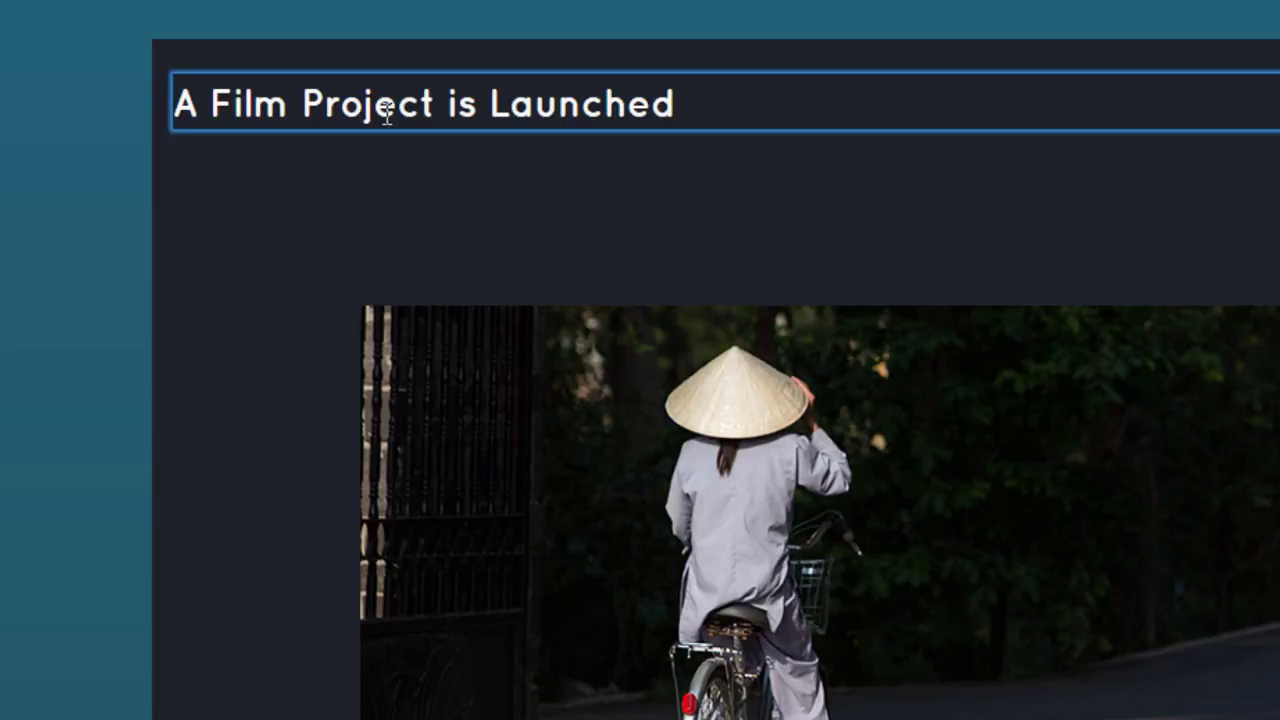
{"action": "left_click", "coordinate": [335, 110]}
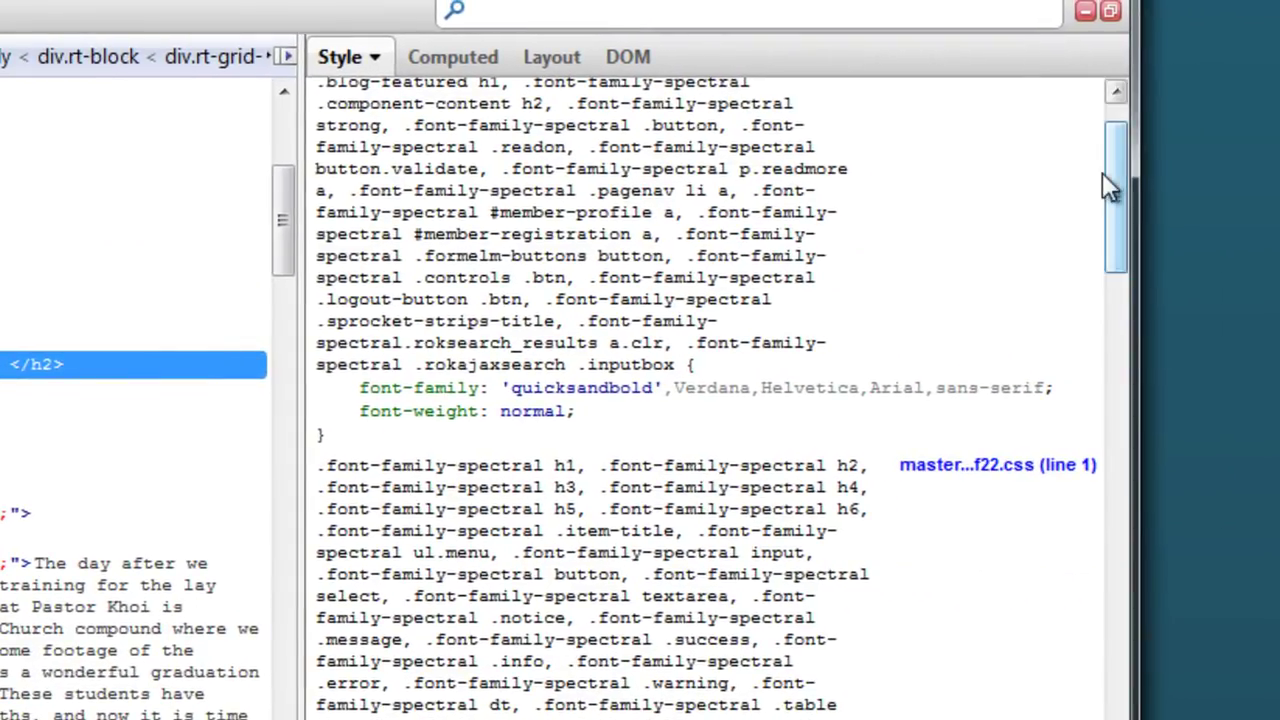
Step: Copy the "h2, .title" font-size rule from the heading's styles and paste it into rt_spectral-custom.css
{"action": "left_click_drag", "start_coordinate": [1115, 165], "coordinate": [1116, 456]}
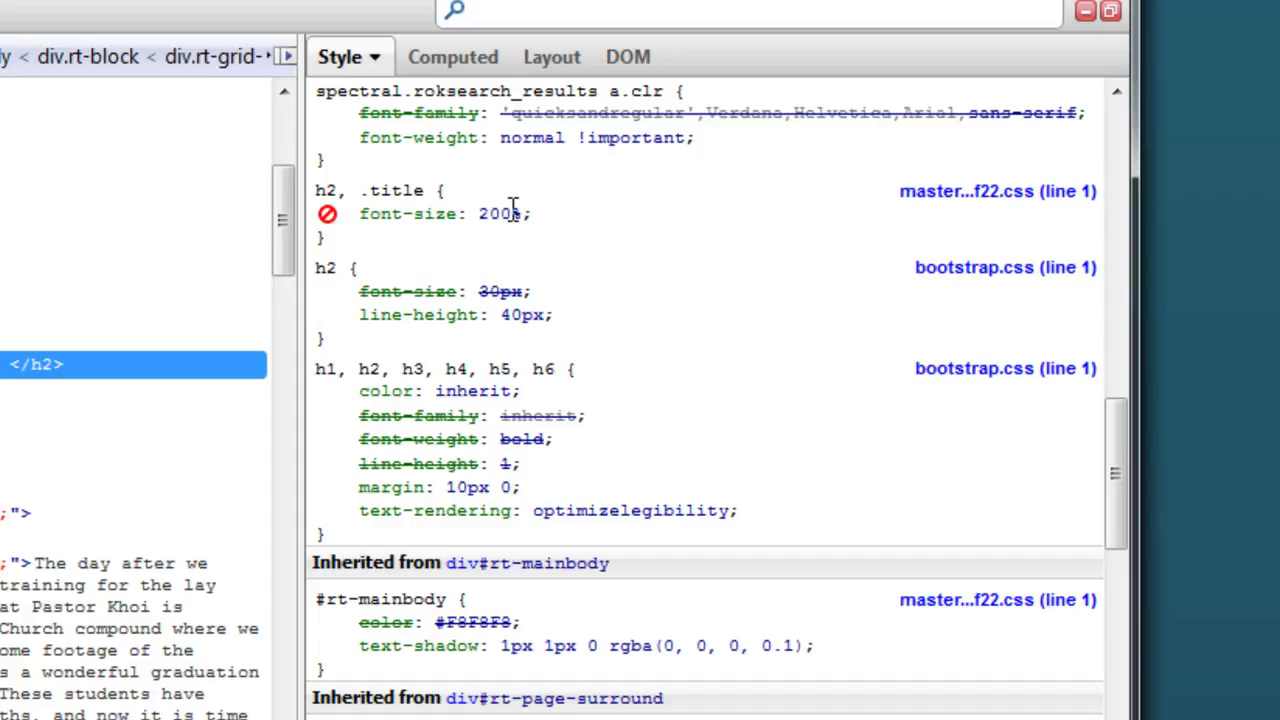
{"action": "left_click_drag", "start_coordinate": [420, 236], "coordinate": [318, 196]}
{"action": "left_click", "coordinate": [470, 237]}
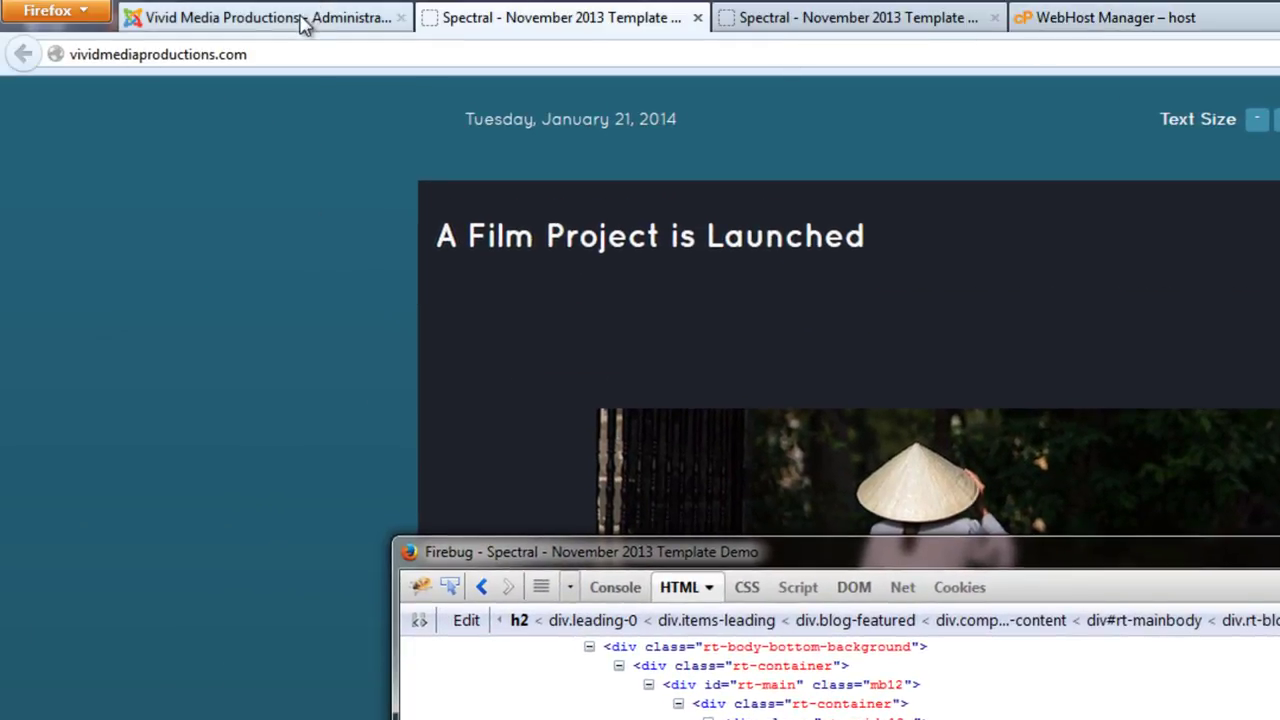
{"action": "left_click", "coordinate": [305, 22]}
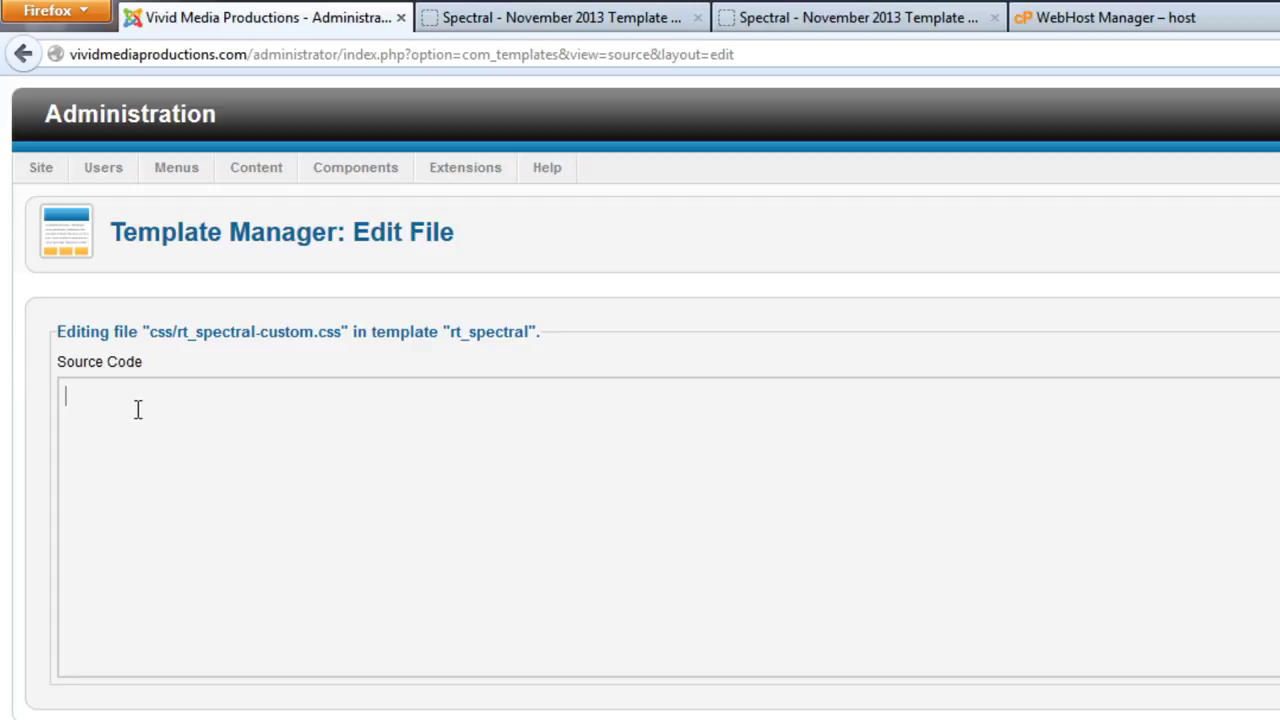
{"action": "key", "text": "ctrl+v"}
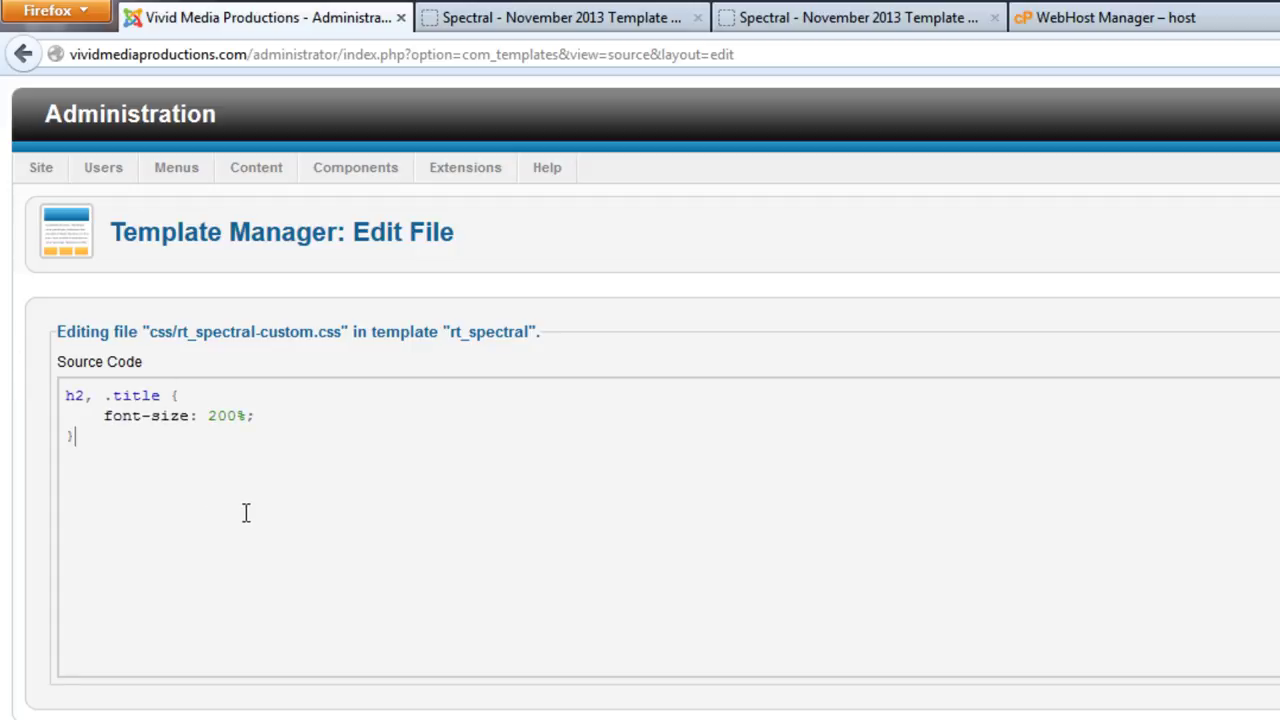
Step: Set the font-size of the "h2, .title" rule to 300%, save the file and reload the site's front page
{"action": "left_click", "coordinate": [217, 416]}
{"action": "key", "text": "BackSpace"}
{"action": "type", "text": "3"}
{"action": "key", "text": "ctrl+s"}
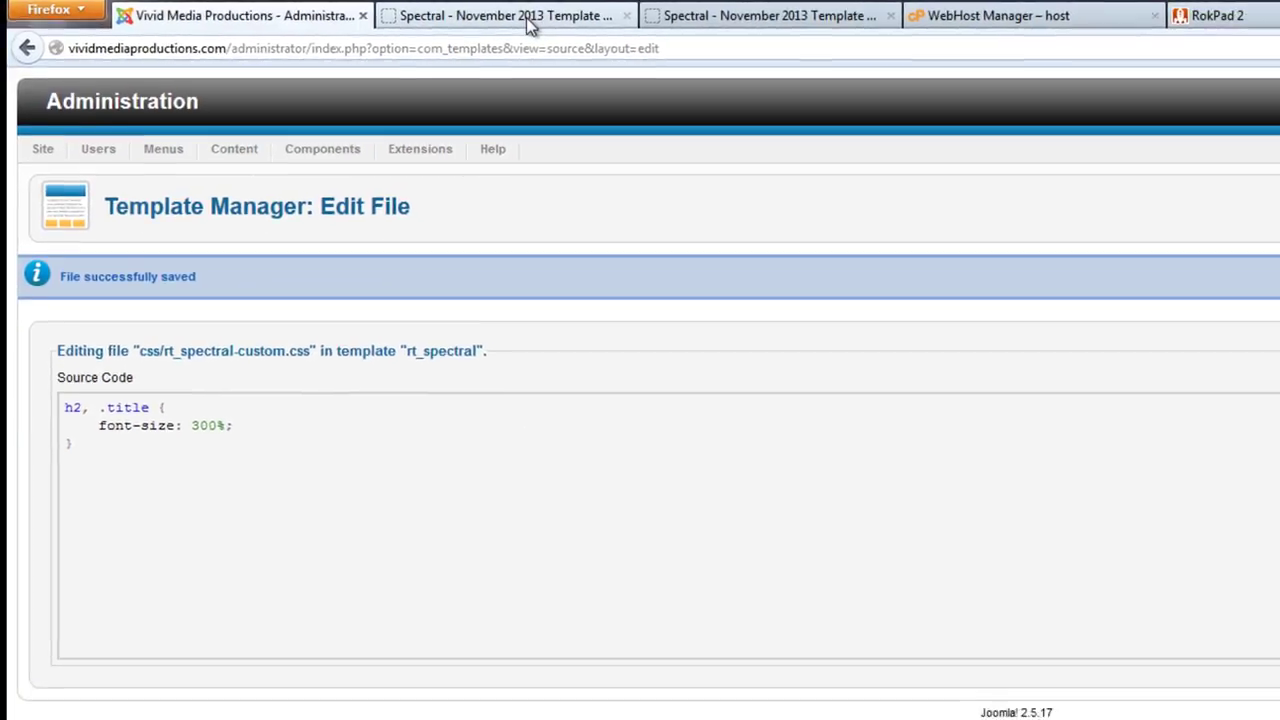
{"action": "left_click", "coordinate": [530, 20]}
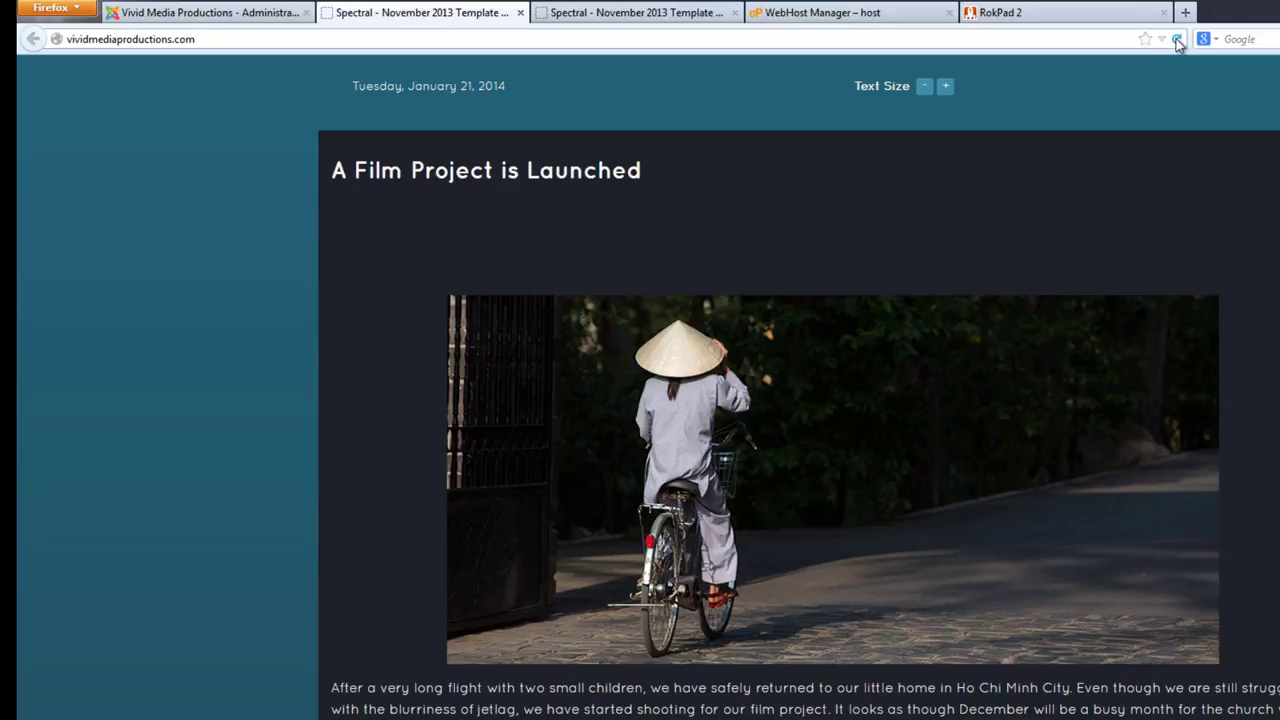
{"action": "left_click", "coordinate": [1177, 40]}
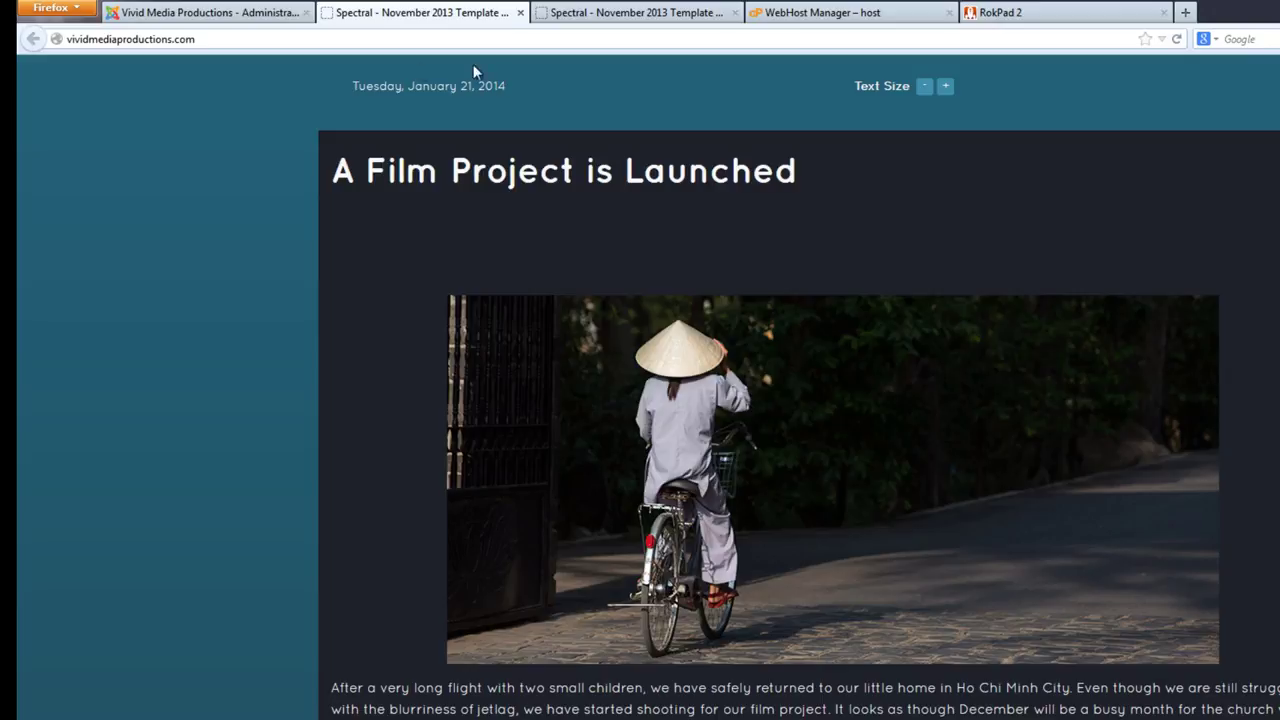
Step: Add a new "color:" property without a value below the font-size in the custom CSS rule
{"action": "left_click", "coordinate": [234, 12]}
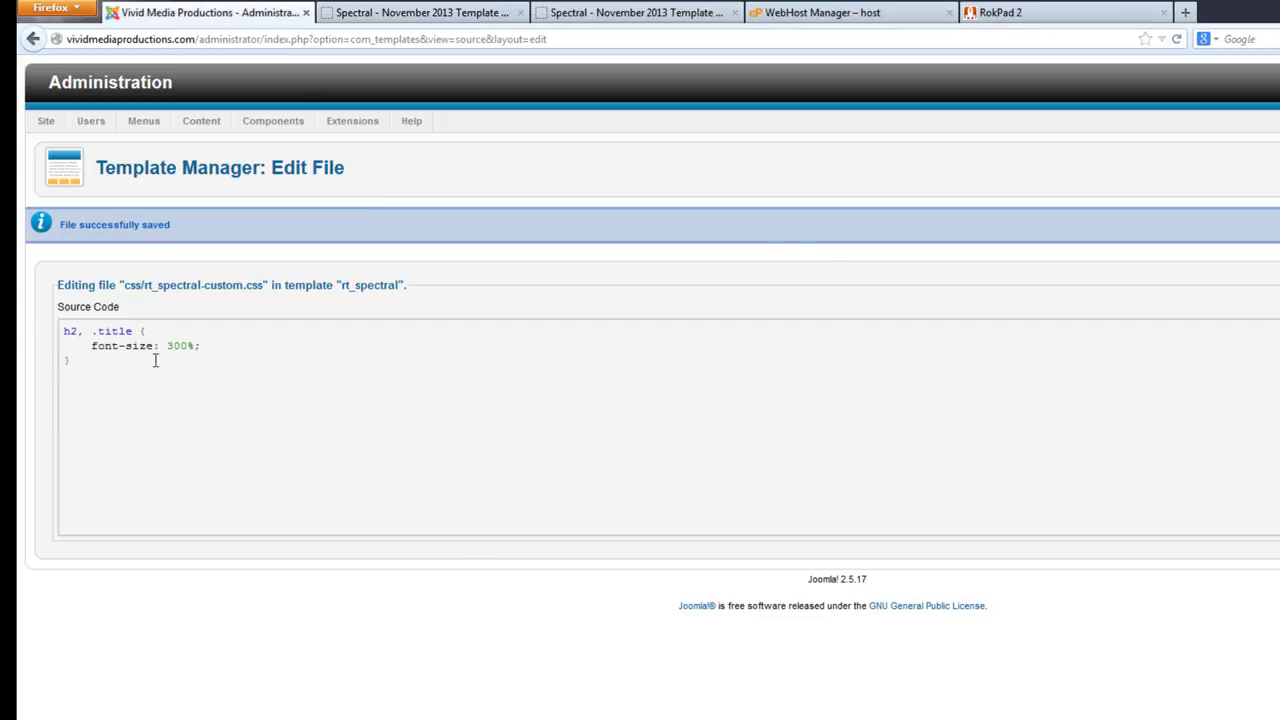
{"action": "left_click", "coordinate": [203, 349]}
{"action": "key", "text": "Return"}
{"action": "type", "text": "color:"}
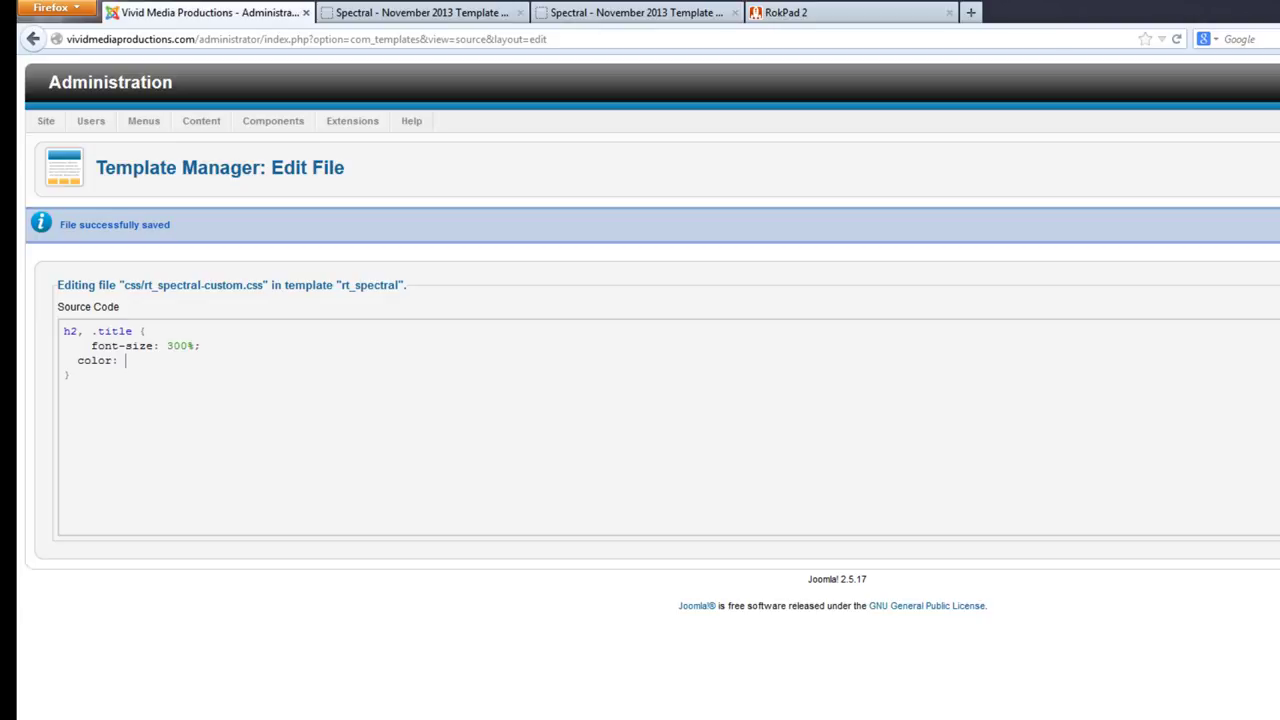
Step: Open colorpicker.com in a new browser tab
{"action": "left_click", "coordinate": [970, 14]}
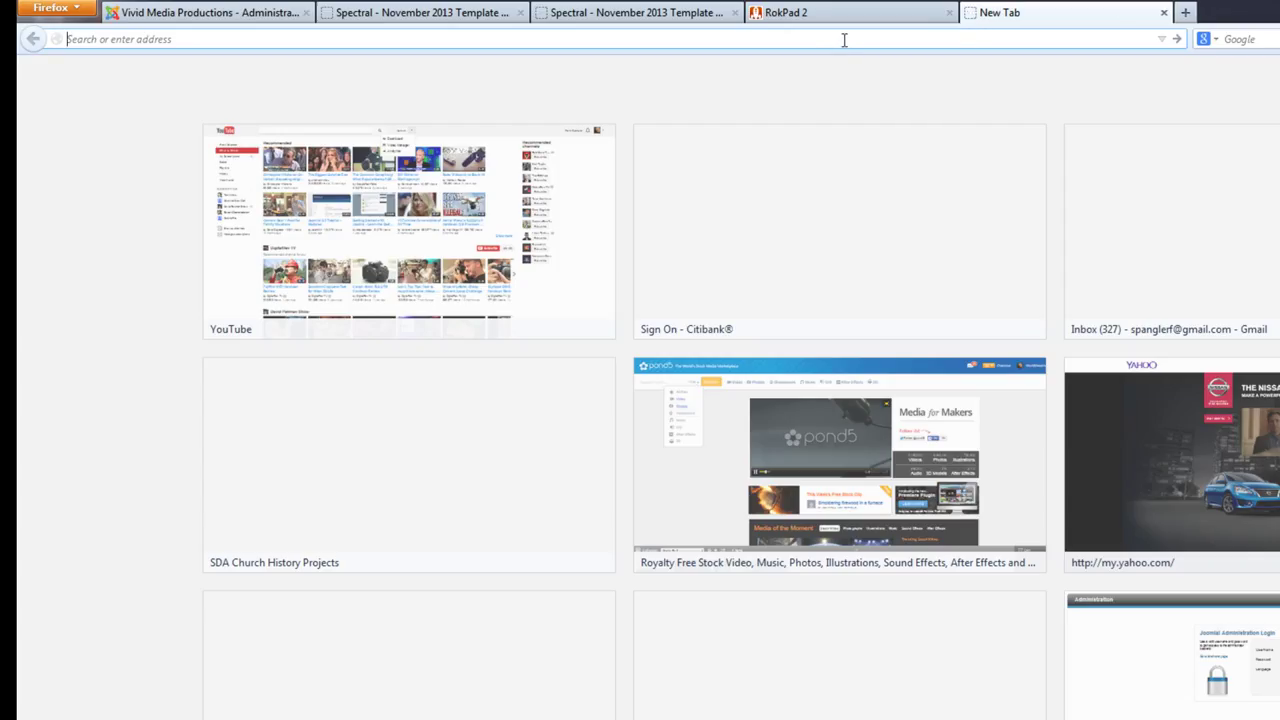
{"action": "type", "text": "col"}
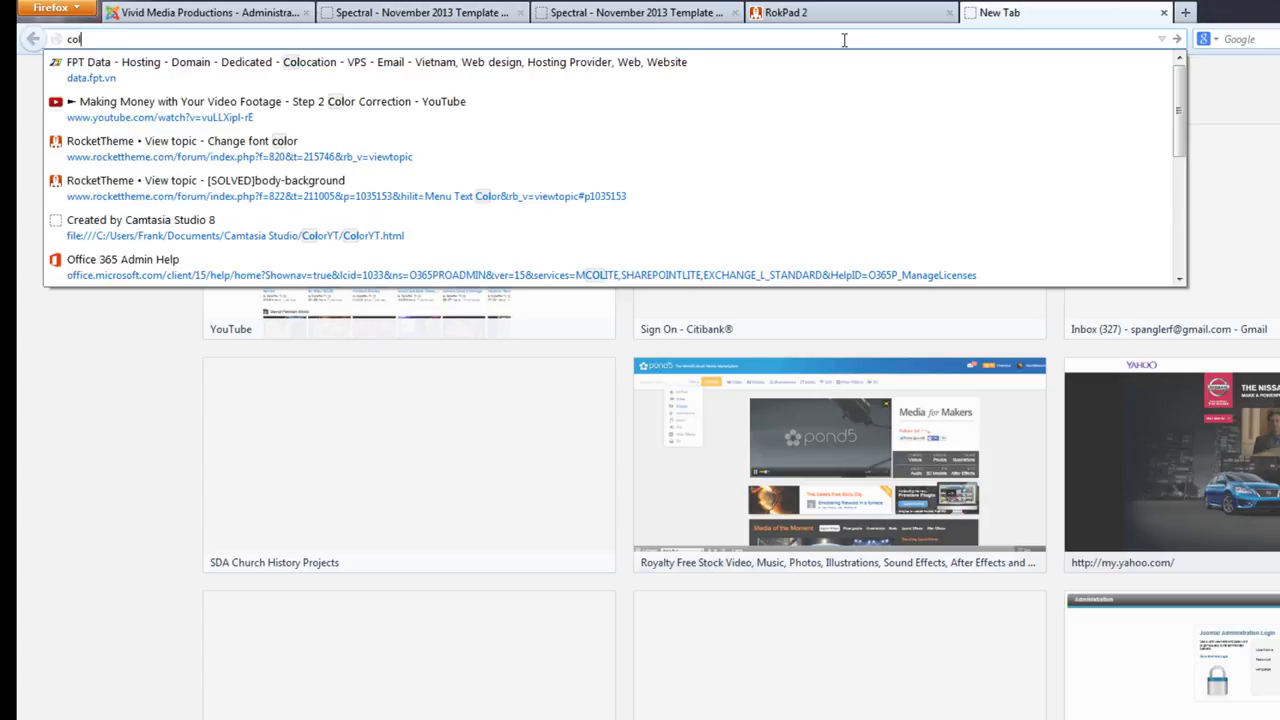
{"action": "type", "text": "orpicke"}
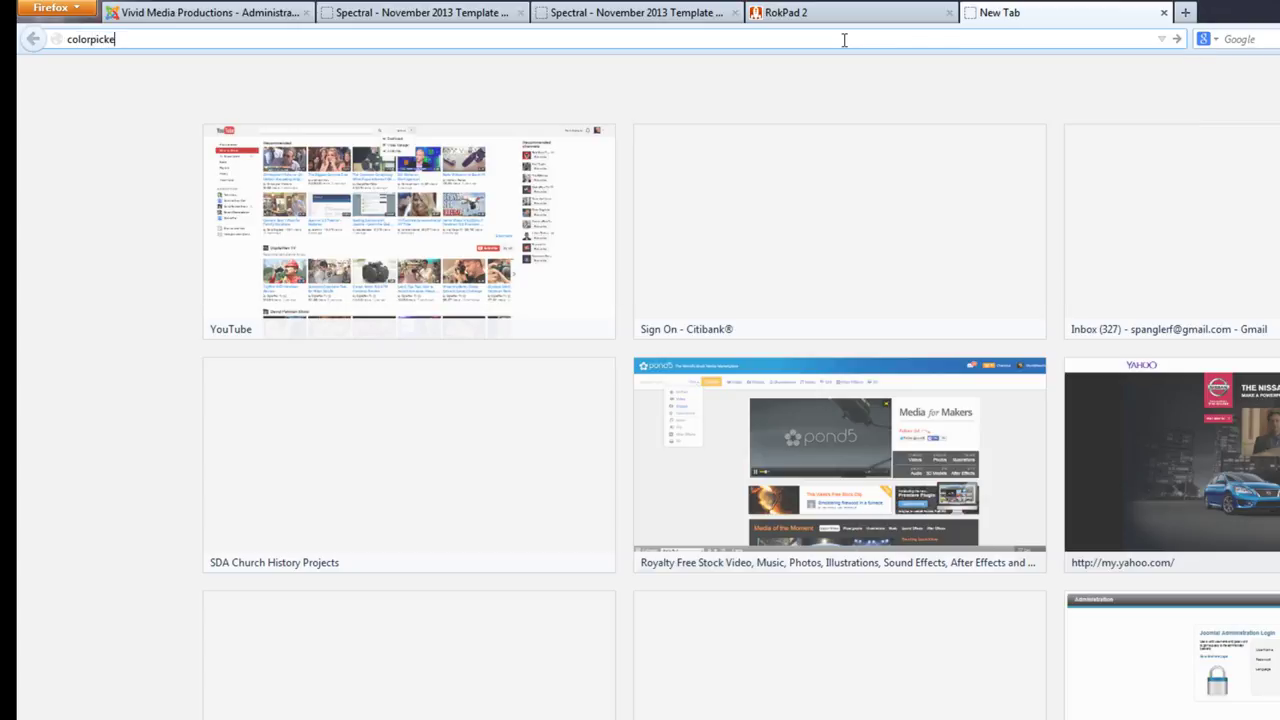
{"action": "type", "text": "r.com"}
{"action": "key", "text": "Return"}
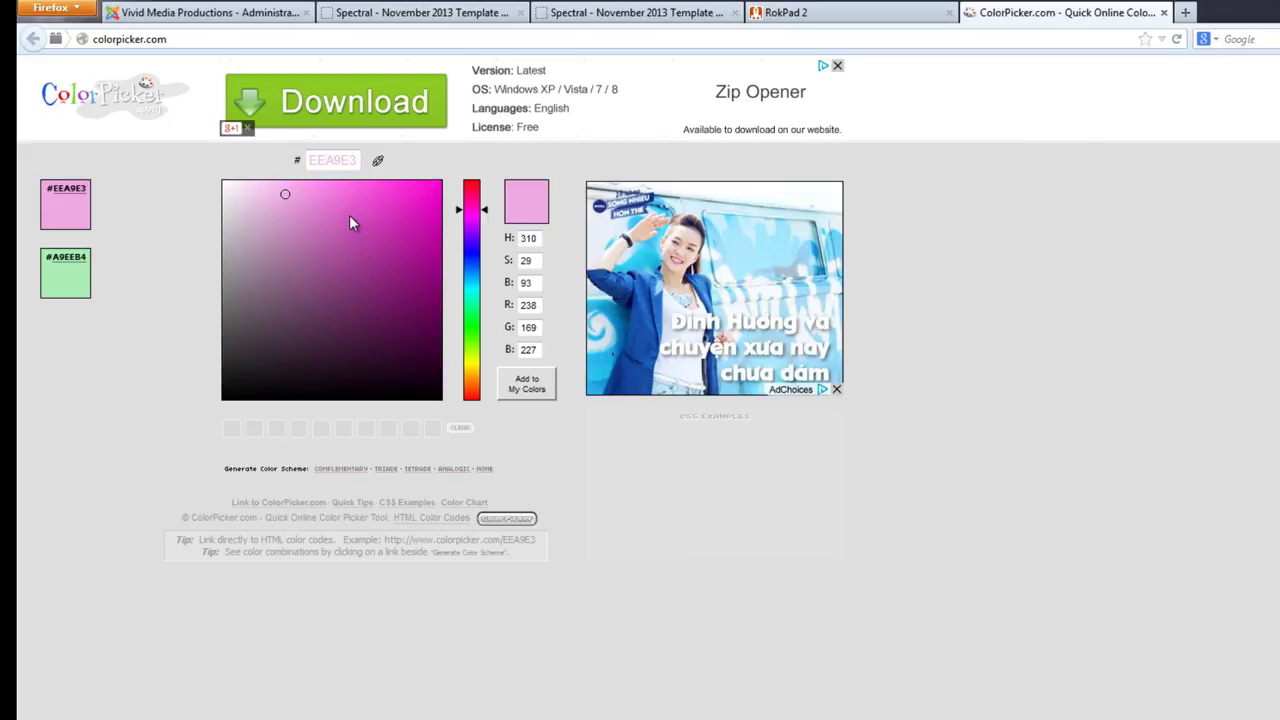
Step: Pick the orange colour E89907 in the colour picker and select its hex code
{"action": "mouse_move", "coordinate": [338, 222]}
{"action": "left_mouse_down"}
{"action": "mouse_move", "coordinate": [363, 222]}
{"action": "mouse_move", "coordinate": [400, 272]}
{"action": "left_mouse_up"}
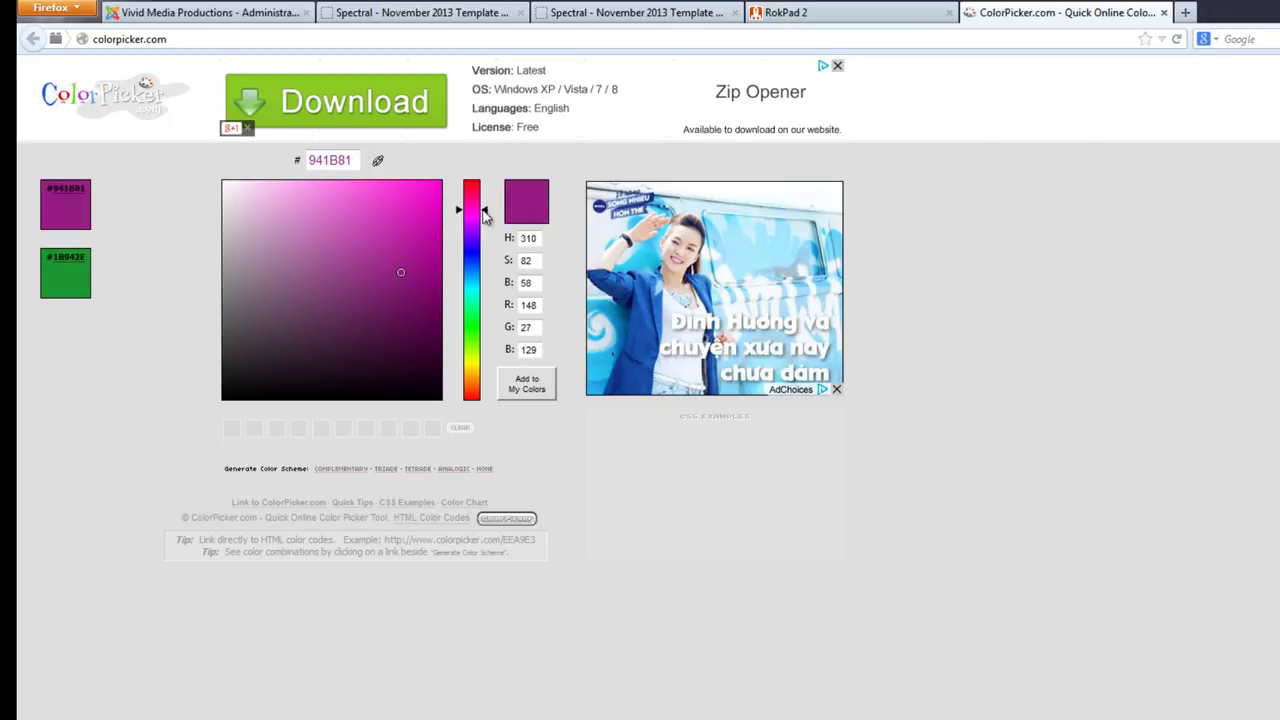
{"action": "left_click_drag", "start_coordinate": [485, 216], "coordinate": [482, 318]}
{"action": "mouse_move", "coordinate": [403, 268]}
{"action": "left_mouse_down"}
{"action": "mouse_move", "coordinate": [309, 267]}
{"action": "mouse_move", "coordinate": [293, 245]}
{"action": "mouse_move", "coordinate": [409, 298]}
{"action": "mouse_move", "coordinate": [419, 276]}
{"action": "mouse_move", "coordinate": [420, 290]}
{"action": "left_mouse_up"}
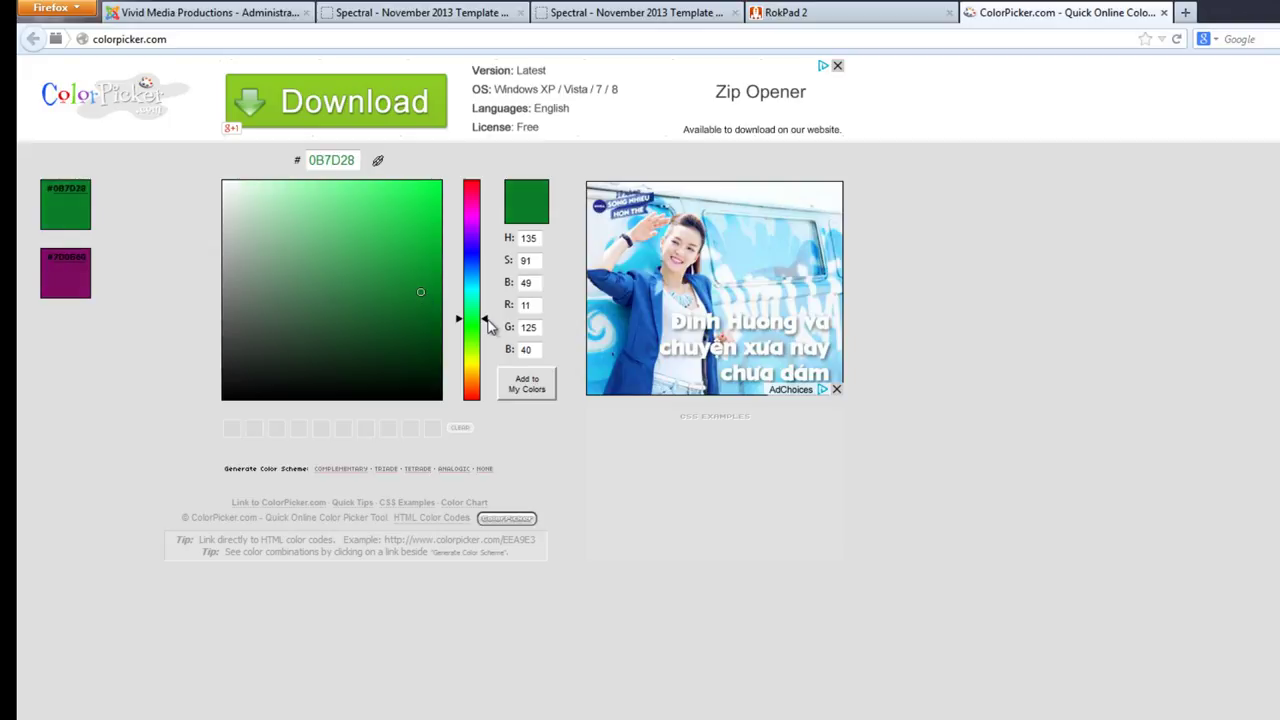
{"action": "left_click_drag", "start_coordinate": [480, 320], "coordinate": [488, 381]}
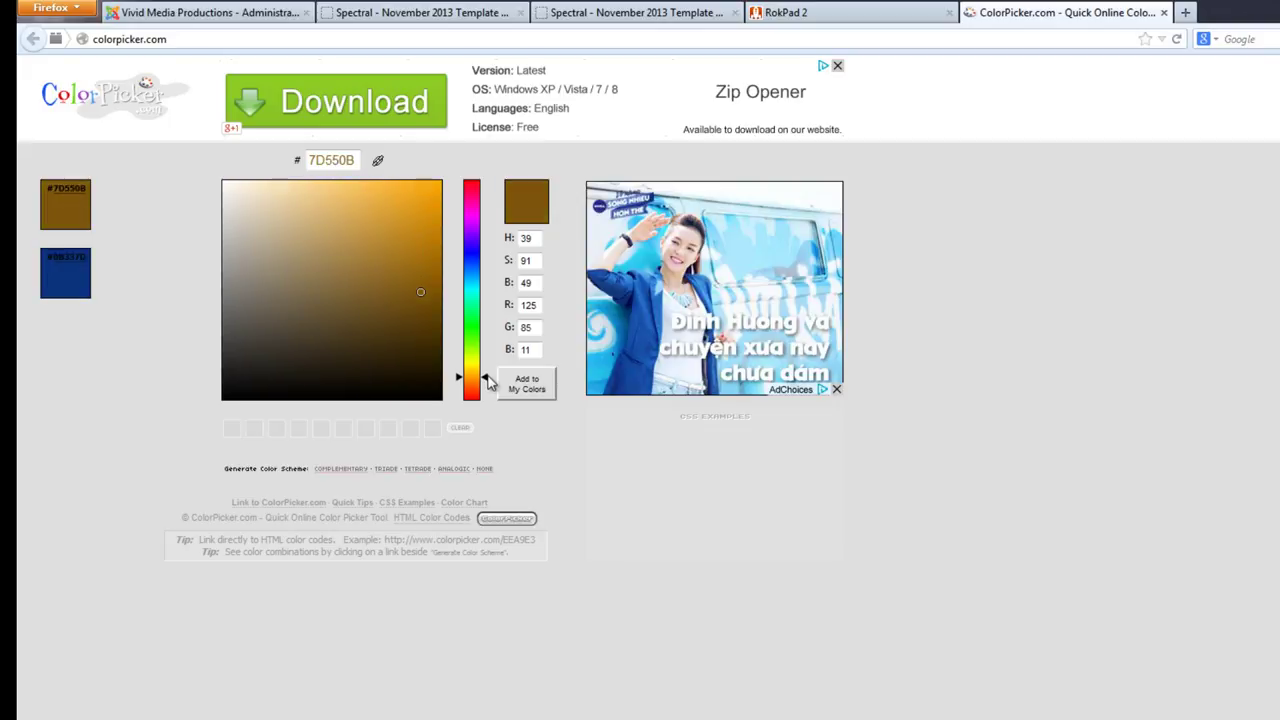
{"action": "left_click_drag", "start_coordinate": [418, 290], "coordinate": [425, 201]}
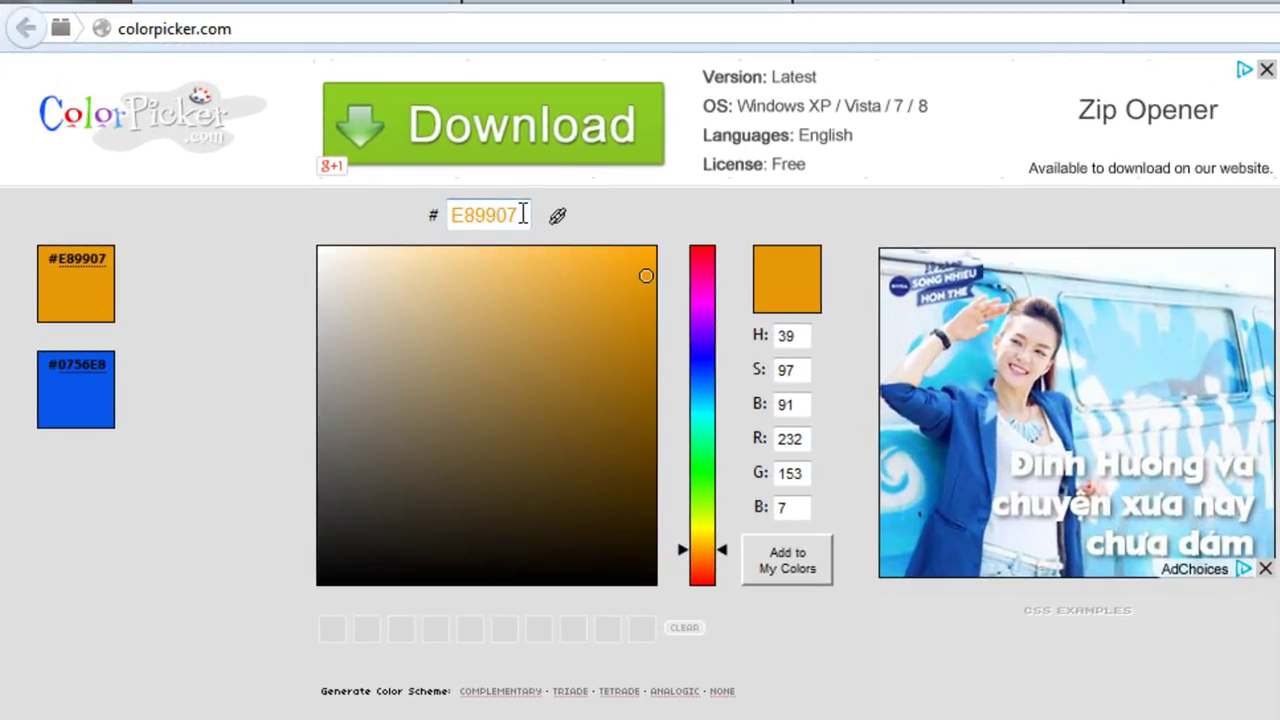
{"action": "double_click", "coordinate": [522, 215]}
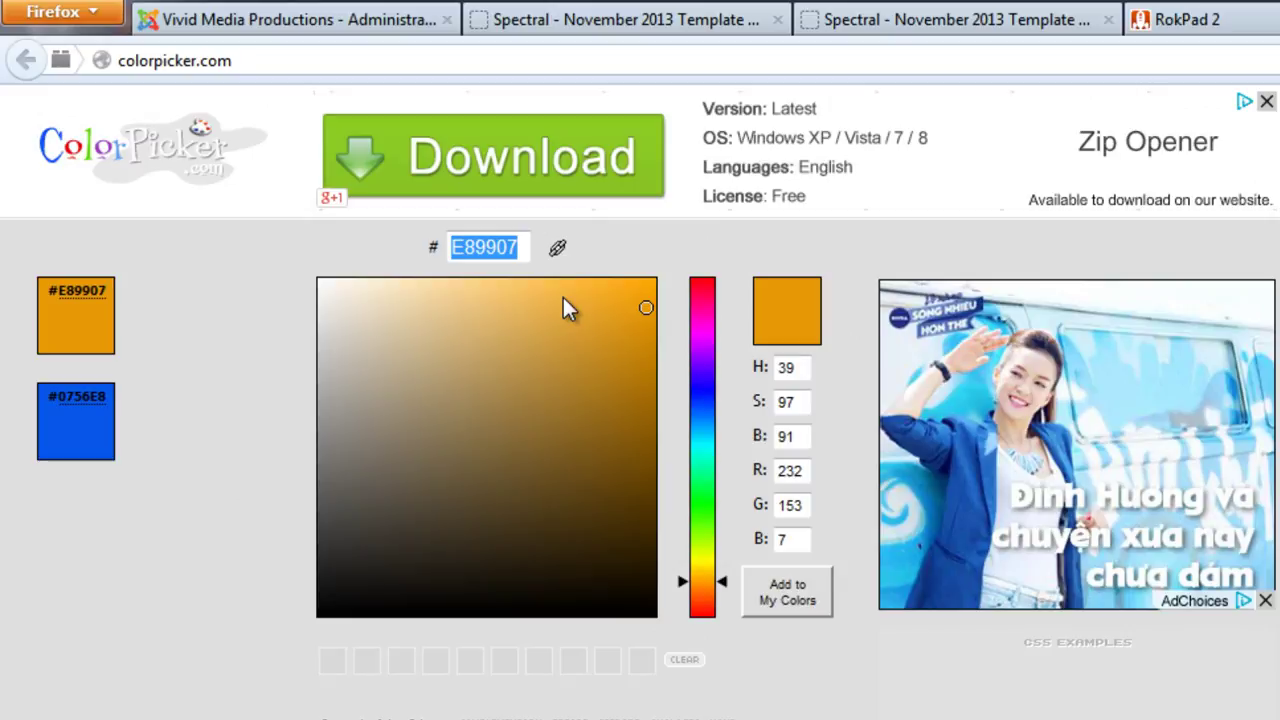
Step: Set the "h2, .title" colour to #E89907 in the custom CSS, save the file and reload the front page
{"action": "left_click", "coordinate": [580, 24]}
{"action": "left_click", "coordinate": [393, 24]}
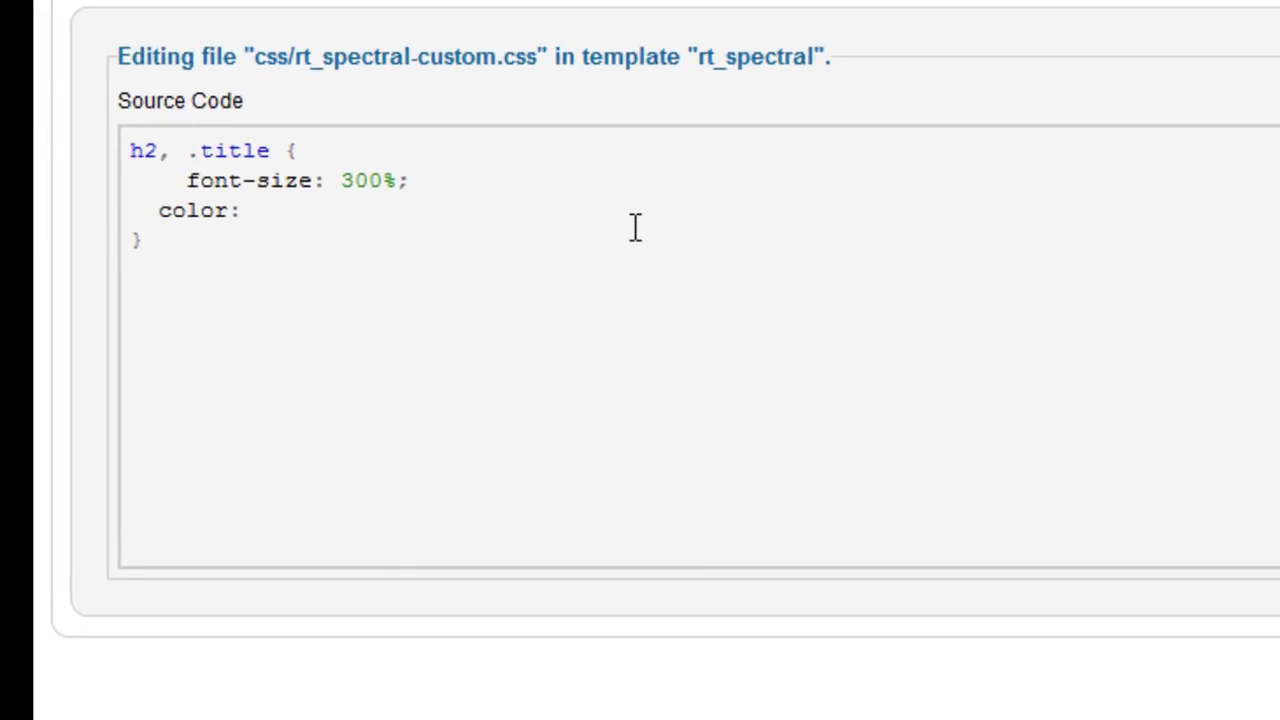
{"action": "type", "text": "#E89907"}
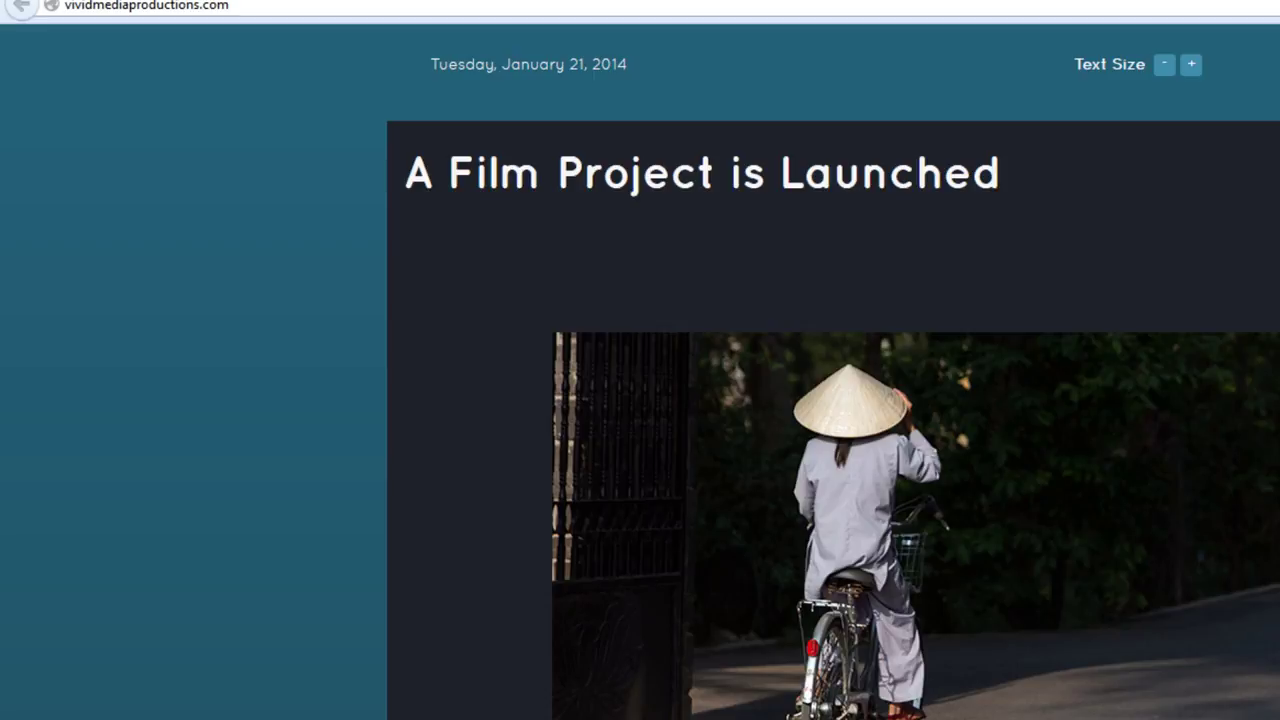
{"action": "key", "text": "F5"}
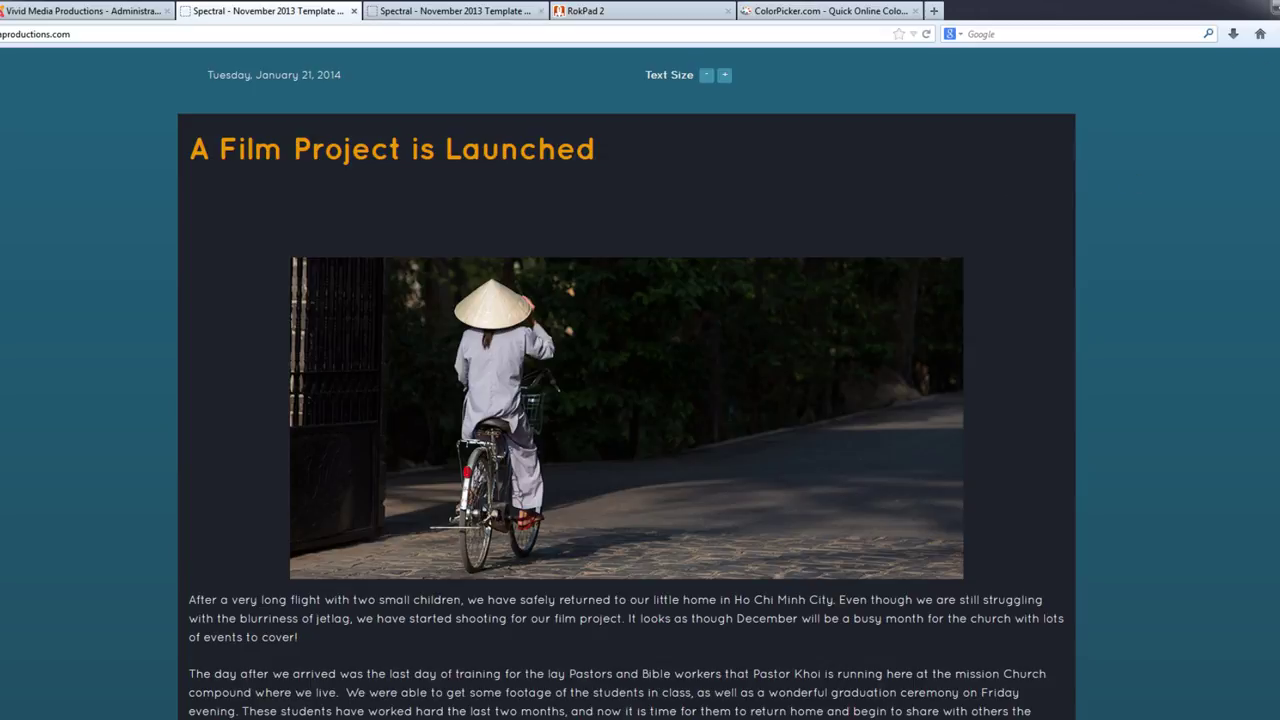
Step: Inspect the main body container around the front-page article with Firebug to show its style rules
{"action": "key", "text": "F12"}
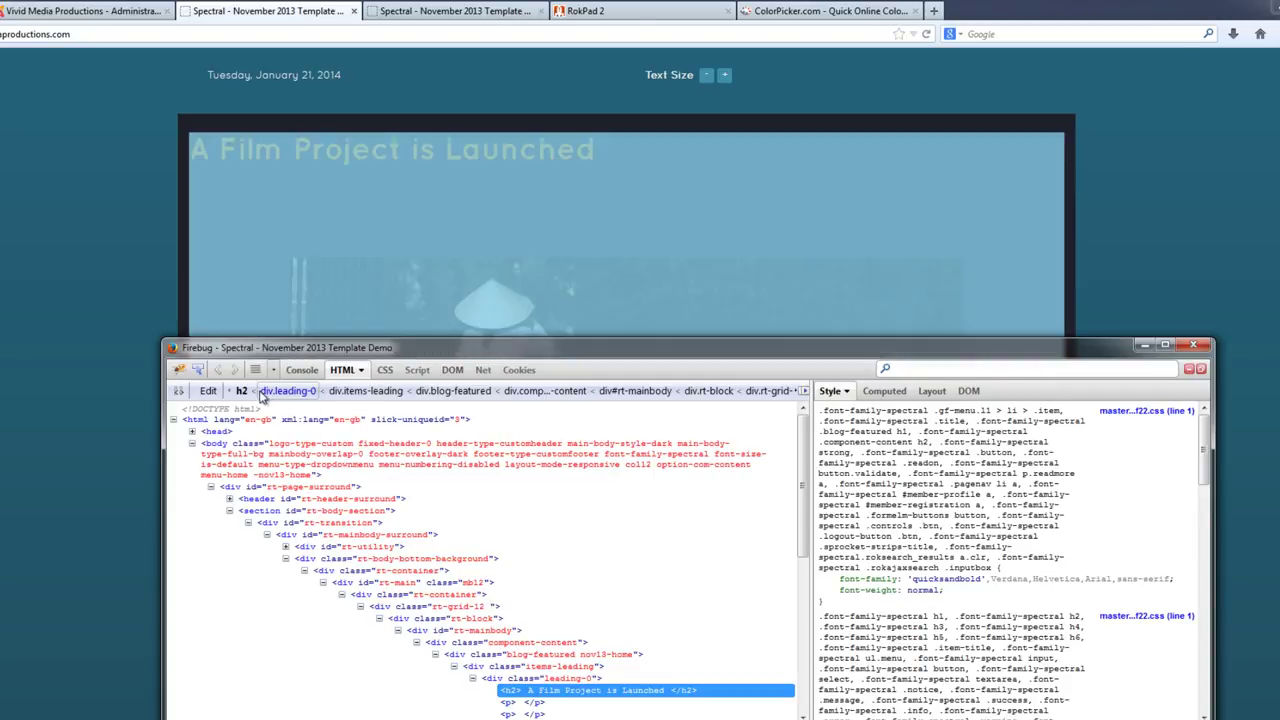
{"action": "left_click", "coordinate": [197, 370]}
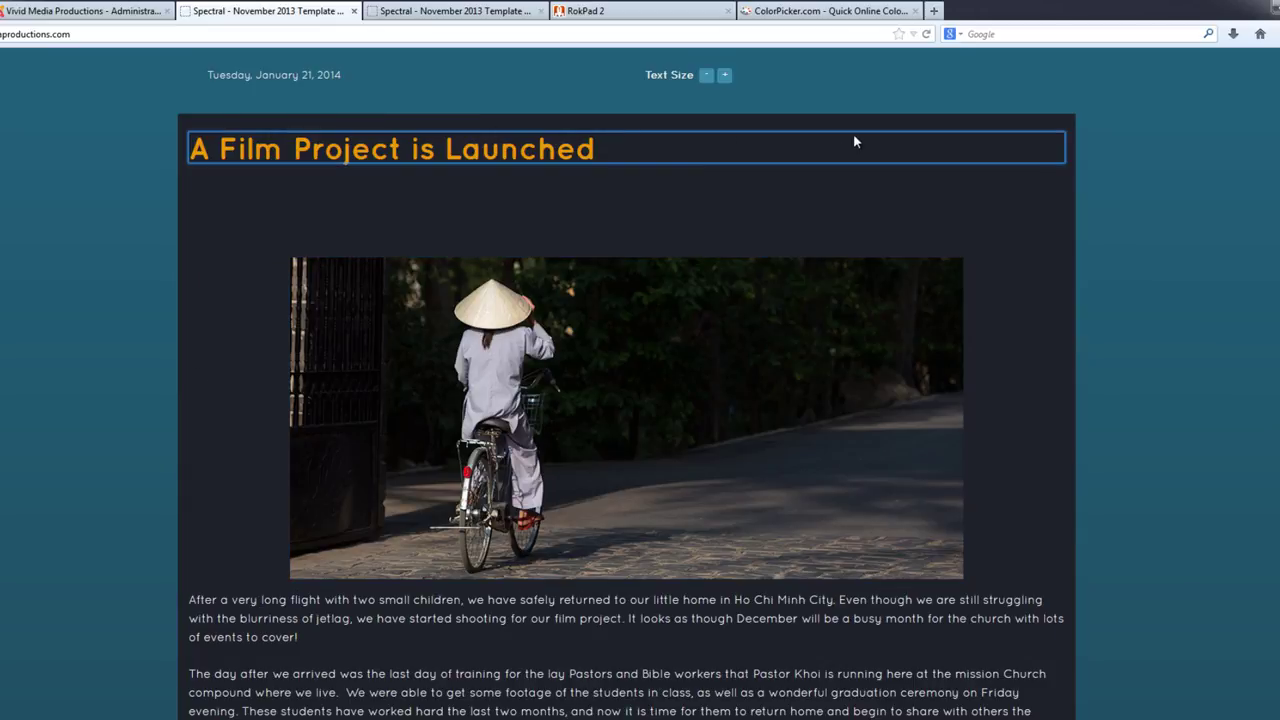
{"action": "left_click", "coordinate": [768, 127]}
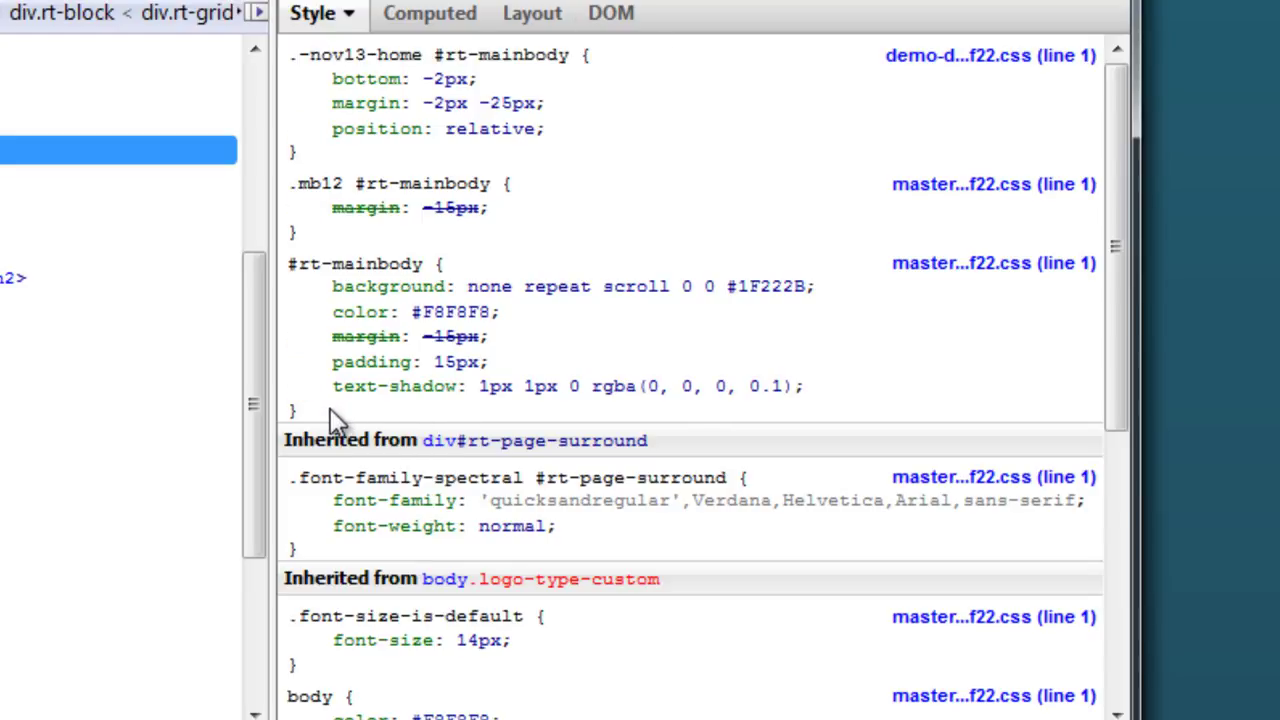
Step: Copy the #rt-mainbody rule from Firebug into rt_spectral-custom.css below the "h2, .title" rule
{"action": "left_click_drag", "start_coordinate": [300, 412], "coordinate": [288, 263]}
{"action": "key", "text": "ctrl+c"}
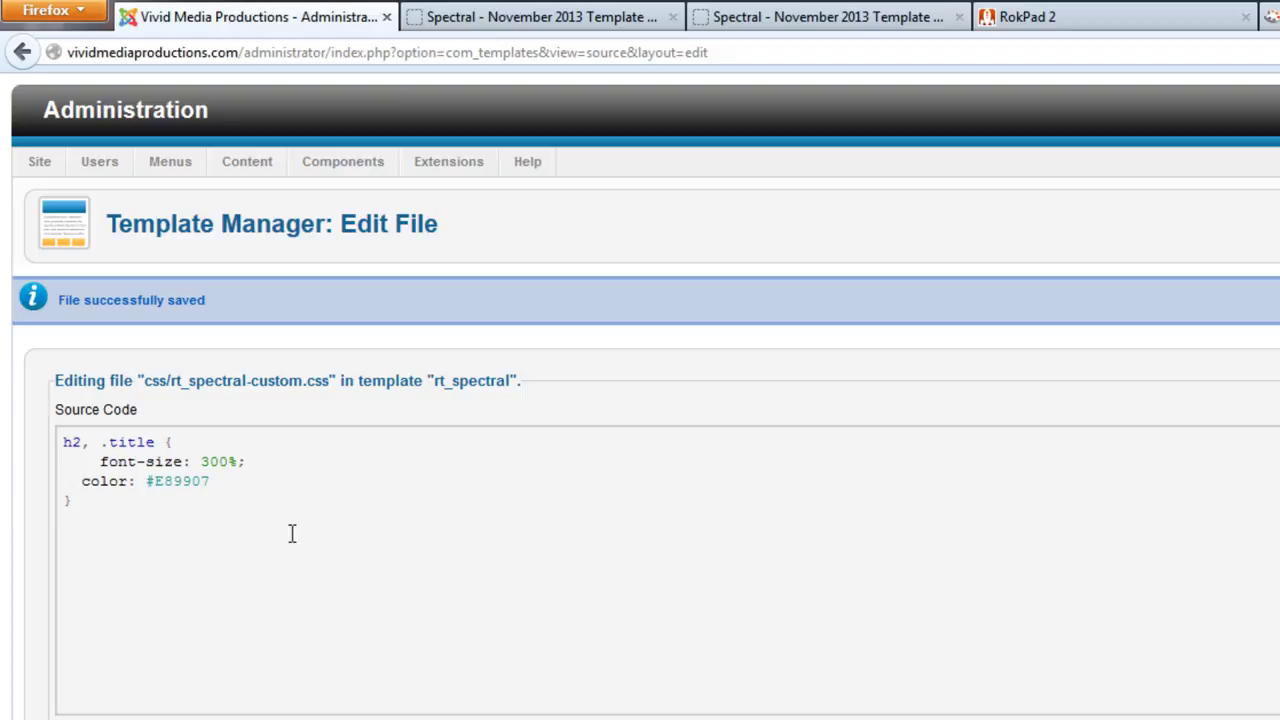
{"action": "left_click", "coordinate": [306, 516]}
{"action": "key", "text": "ctrl+v"}
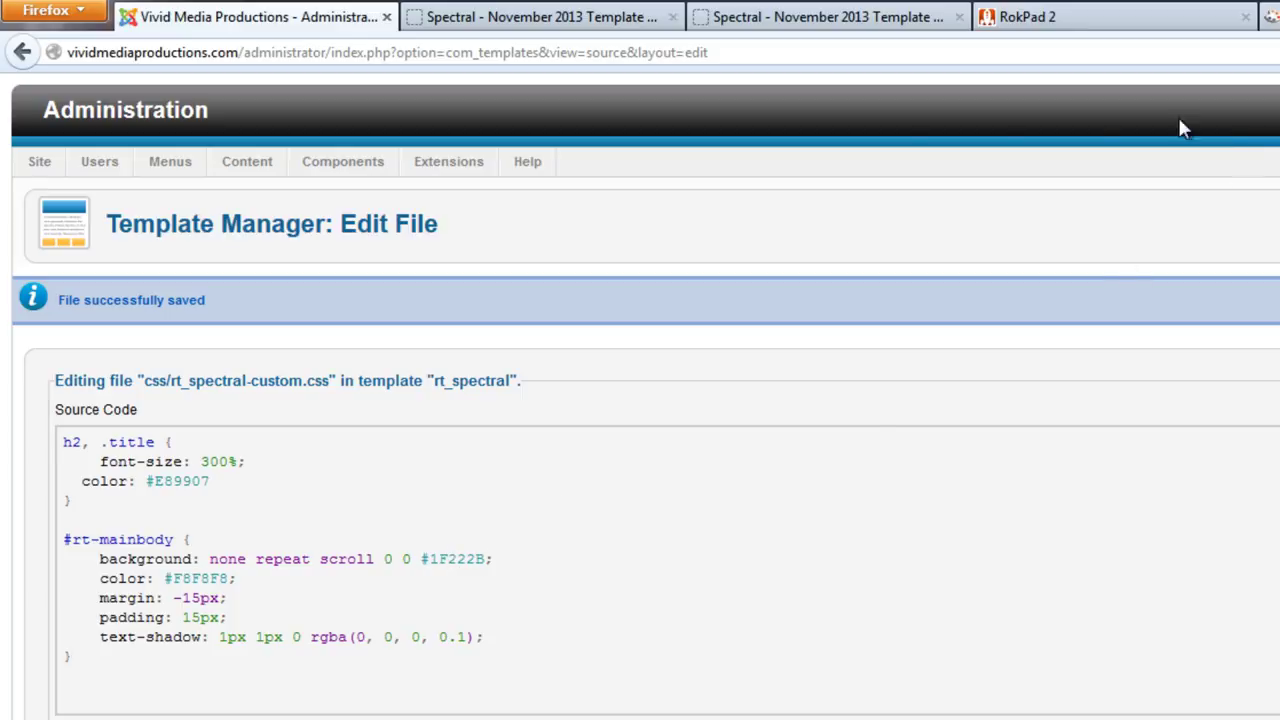
Step: Pick the dark blue 023C59 on ColorPicker.com and copy its hex code
{"action": "left_click", "coordinate": [594, 25]}
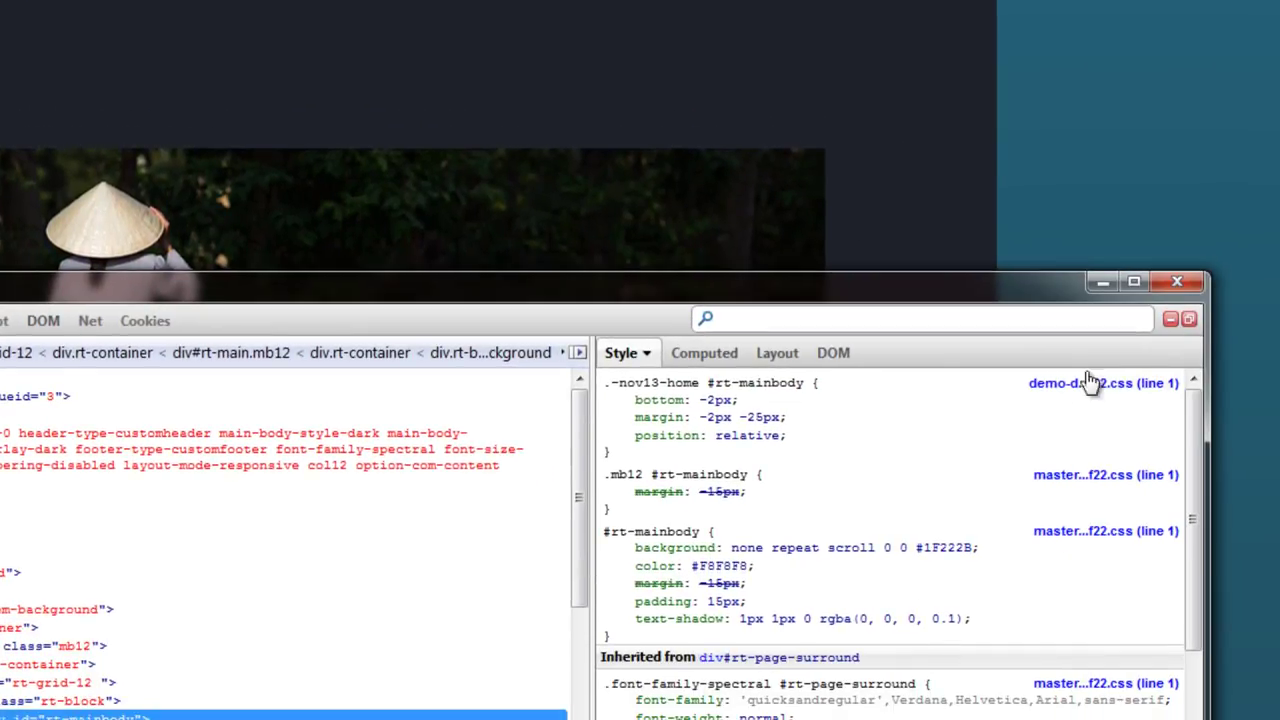
{"action": "mouse_move", "coordinate": [938, 547]}
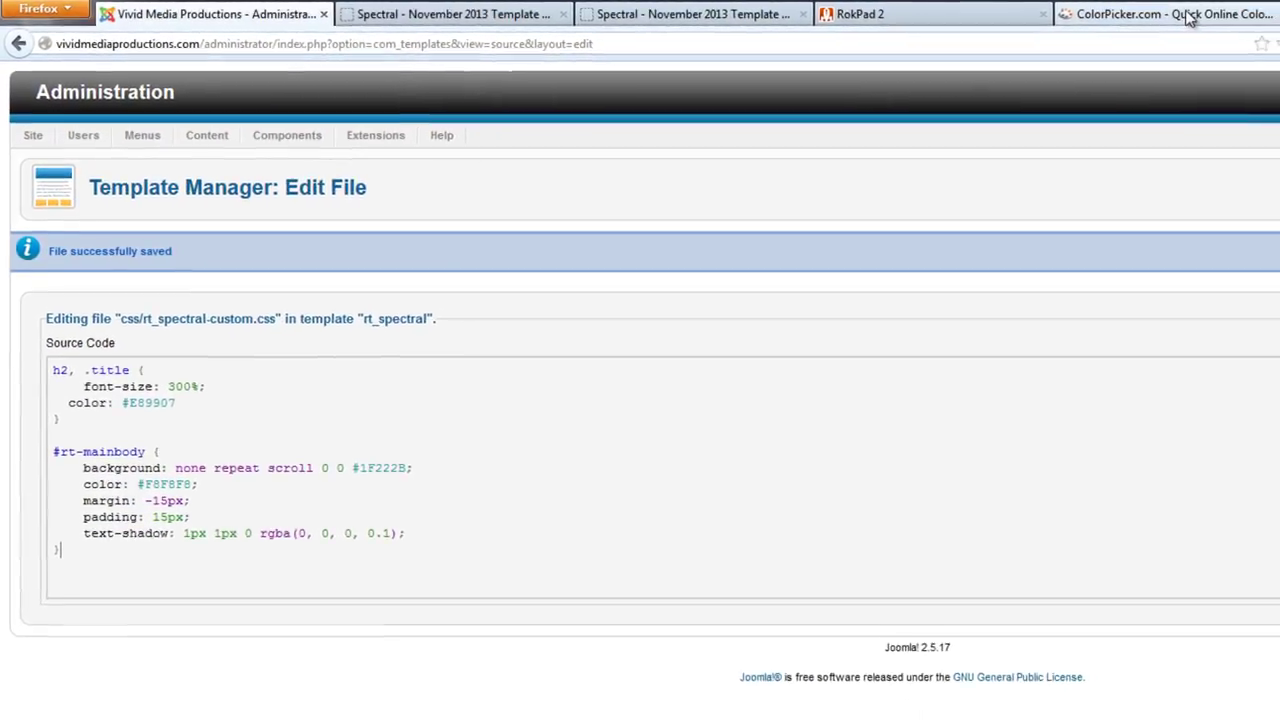
{"action": "left_click", "coordinate": [1188, 16]}
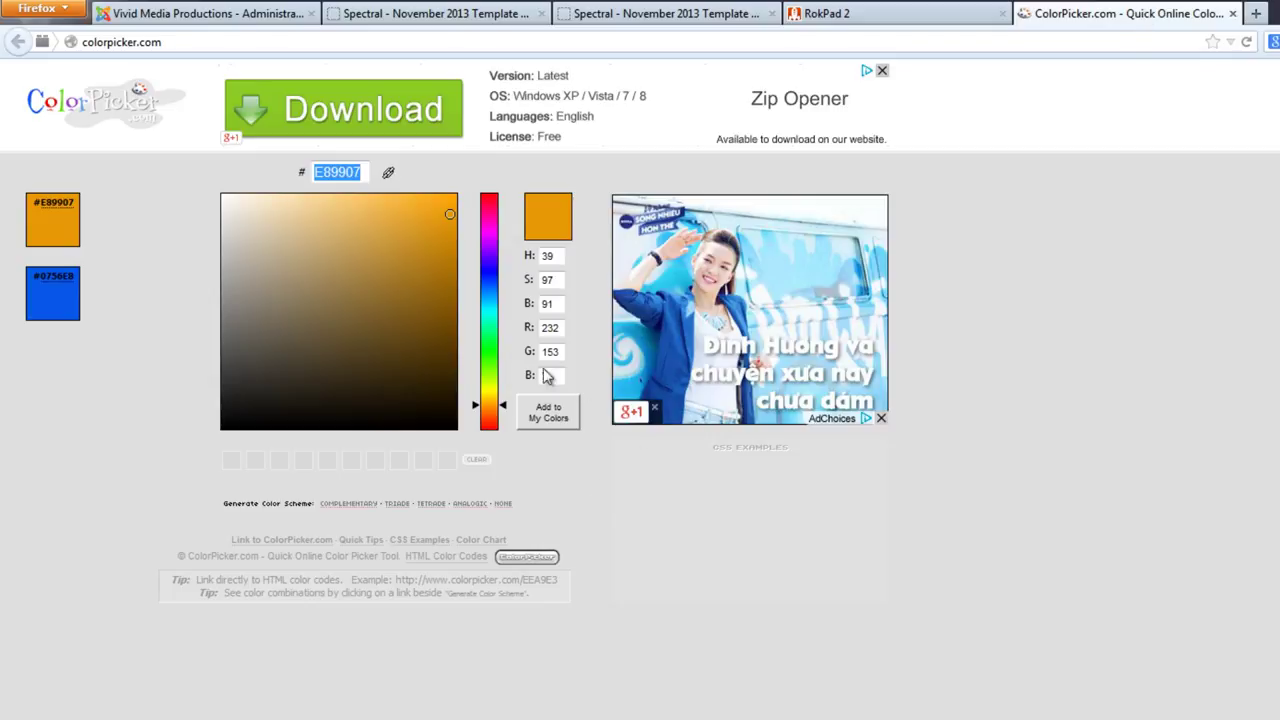
{"action": "left_click_drag", "start_coordinate": [493, 405], "coordinate": [501, 294]}
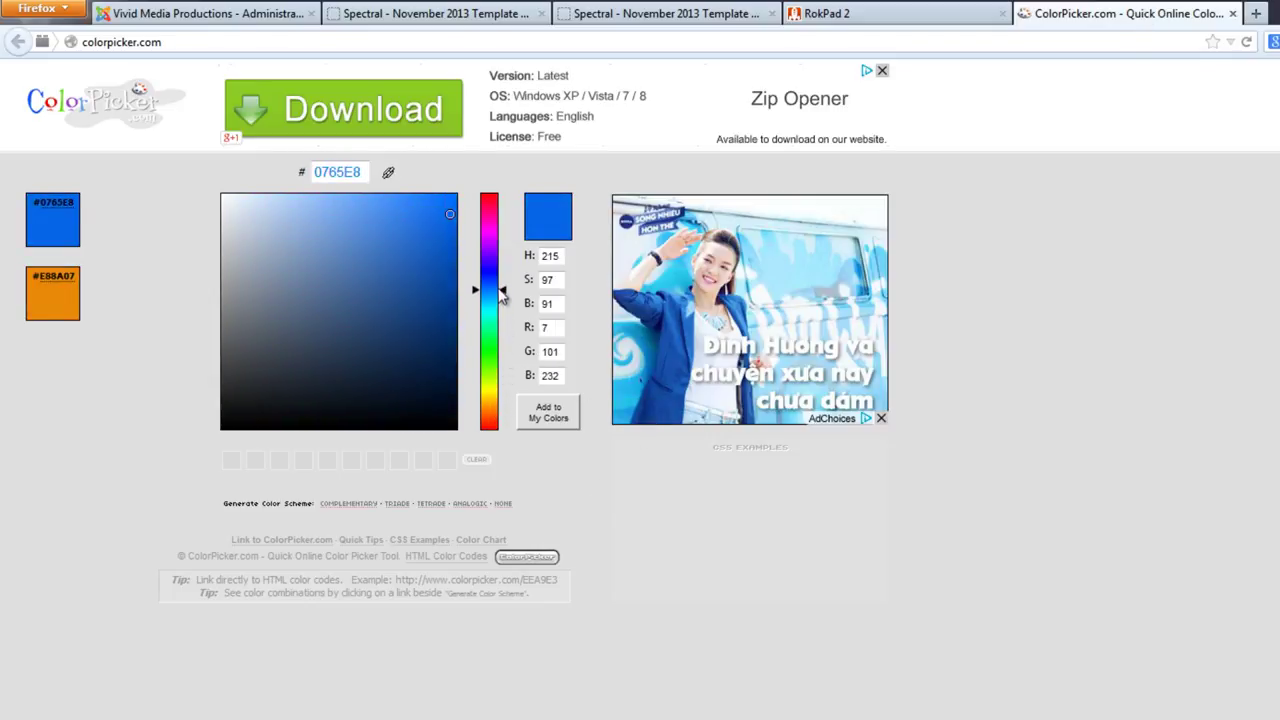
{"action": "left_click", "coordinate": [444, 334]}
{"action": "left_click_drag", "start_coordinate": [444, 332], "coordinate": [447, 334]}
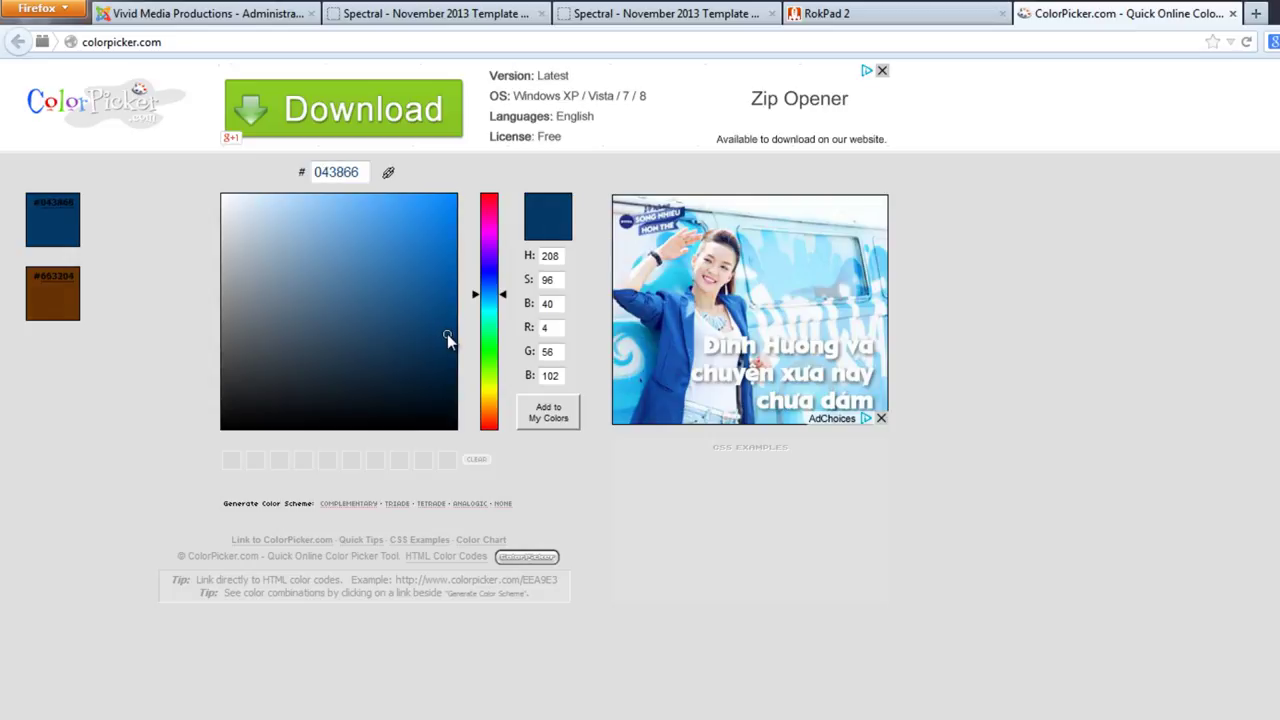
{"action": "left_click_drag", "start_coordinate": [508, 295], "coordinate": [507, 300]}
{"action": "left_click", "coordinate": [451, 346]}
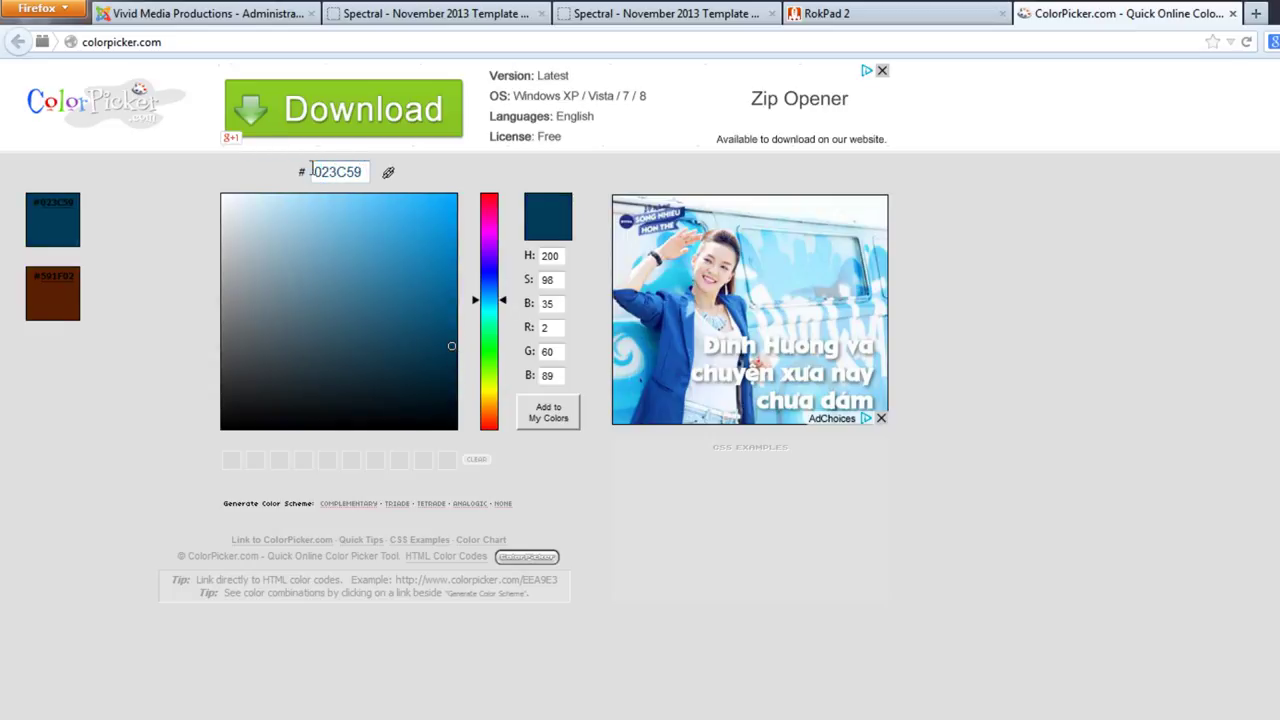
{"action": "left_click_drag", "start_coordinate": [310, 172], "coordinate": [376, 174]}
{"action": "key", "text": "ctrl+c"}
Step: Replace the #rt-mainbody background colour with #023C59, save the file and reload the site's front page
{"action": "key", "text": "ctrl+Tab"}
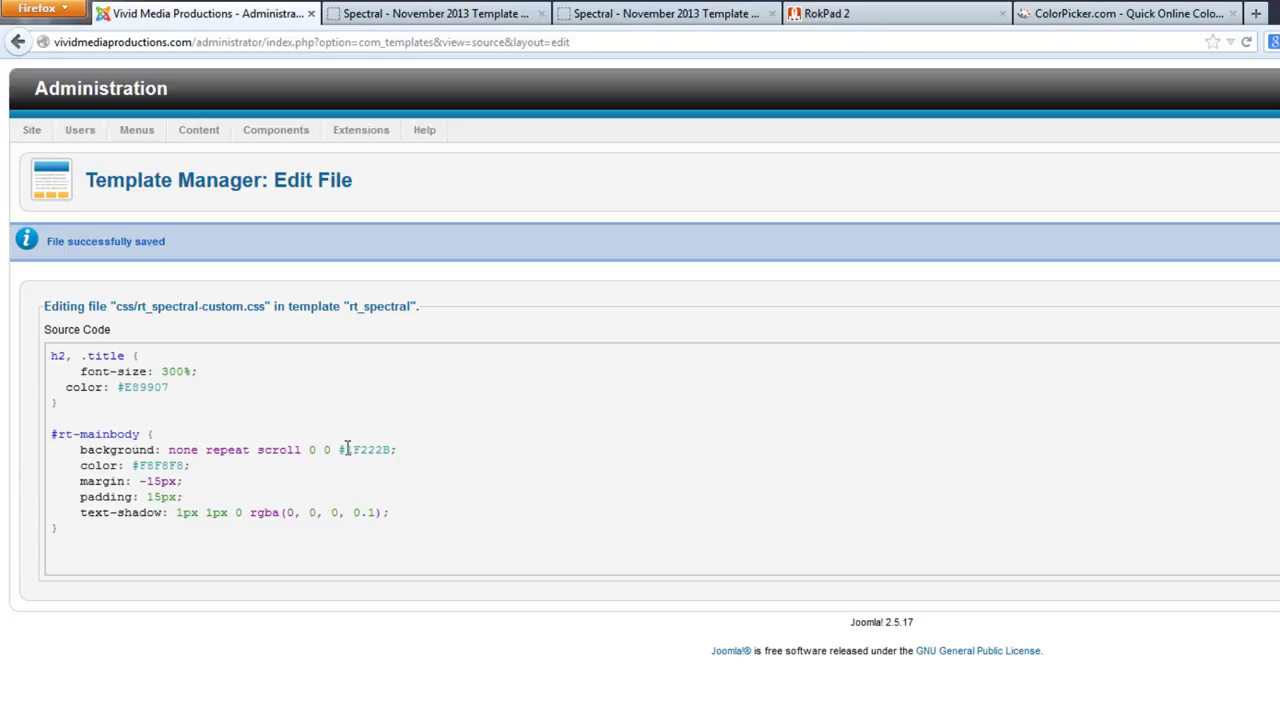
{"action": "left_click_drag", "start_coordinate": [349, 449], "coordinate": [390, 446]}
{"action": "key", "text": "ctrl+v"}
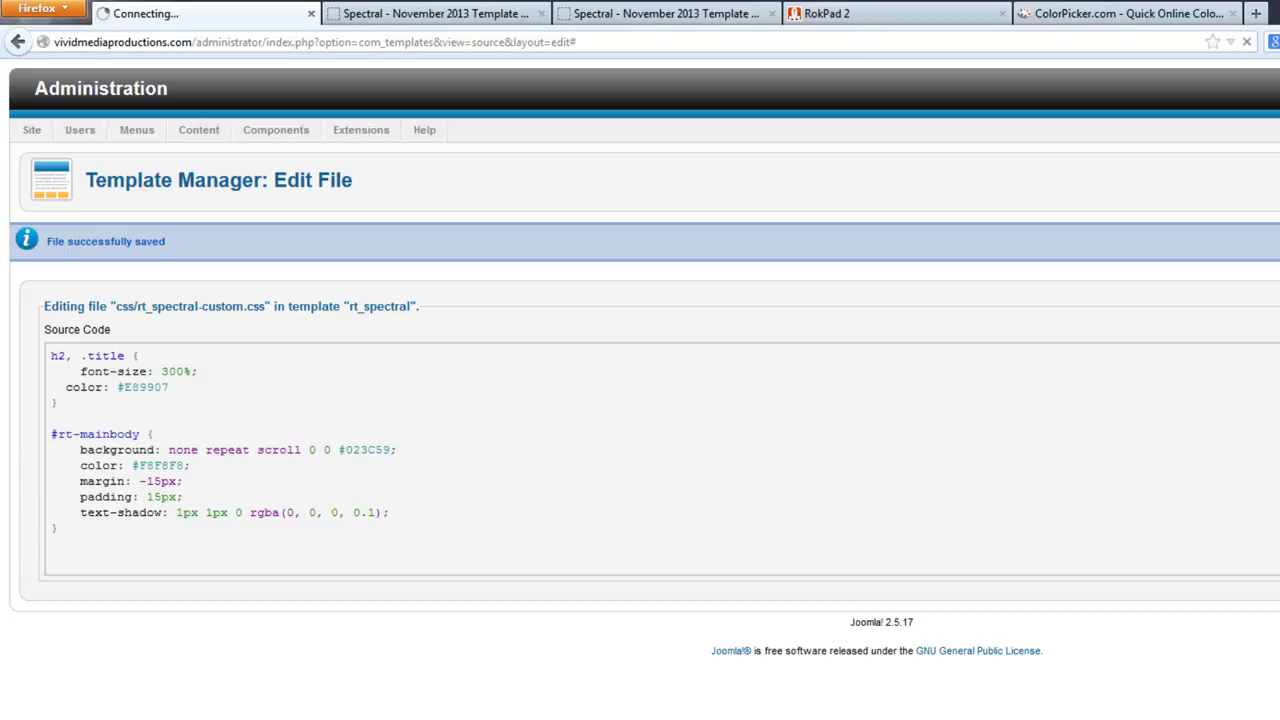
{"action": "left_click", "coordinate": [497, 20]}
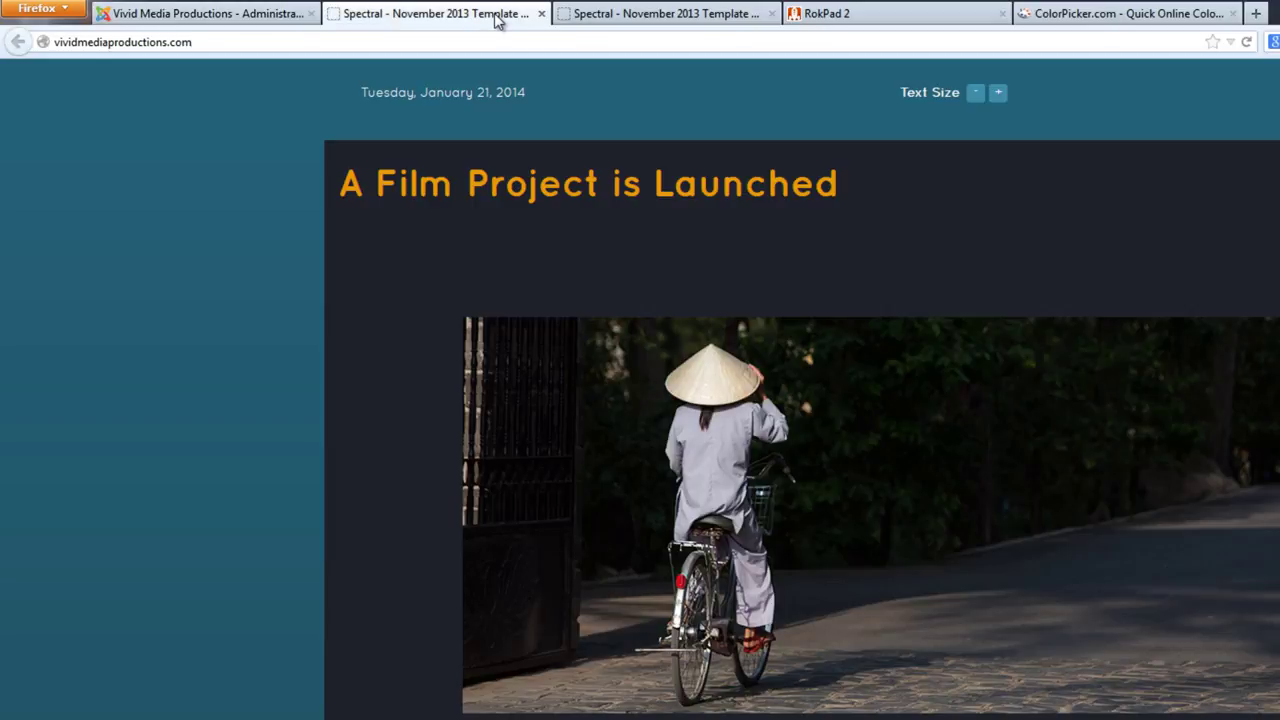
{"action": "left_click", "coordinate": [1248, 44]}
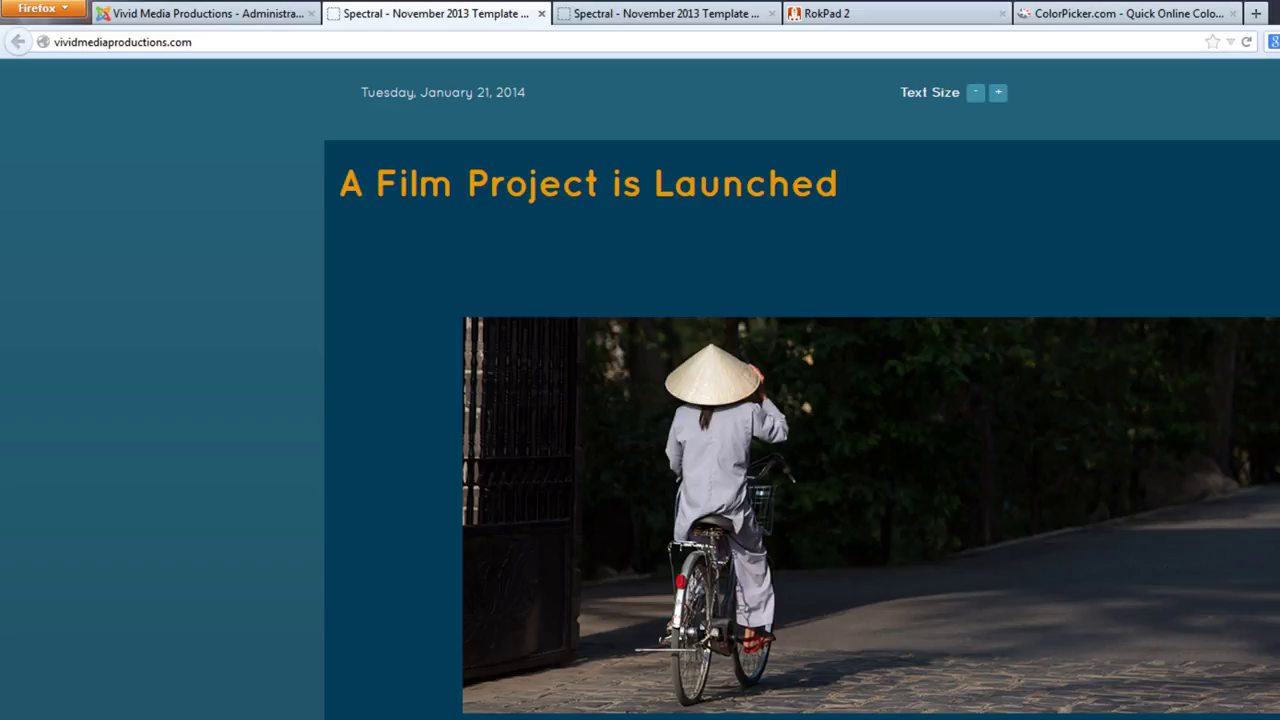
Step: Examine the main body background along the whole front-page article and up towards the header image
{"action": "scroll", "coordinate": [640, 400], "scroll_direction": "up", "scroll_amount": 3}
{"action": "scroll", "coordinate": [640, 400], "scroll_direction": "down", "scroll_amount": 10}
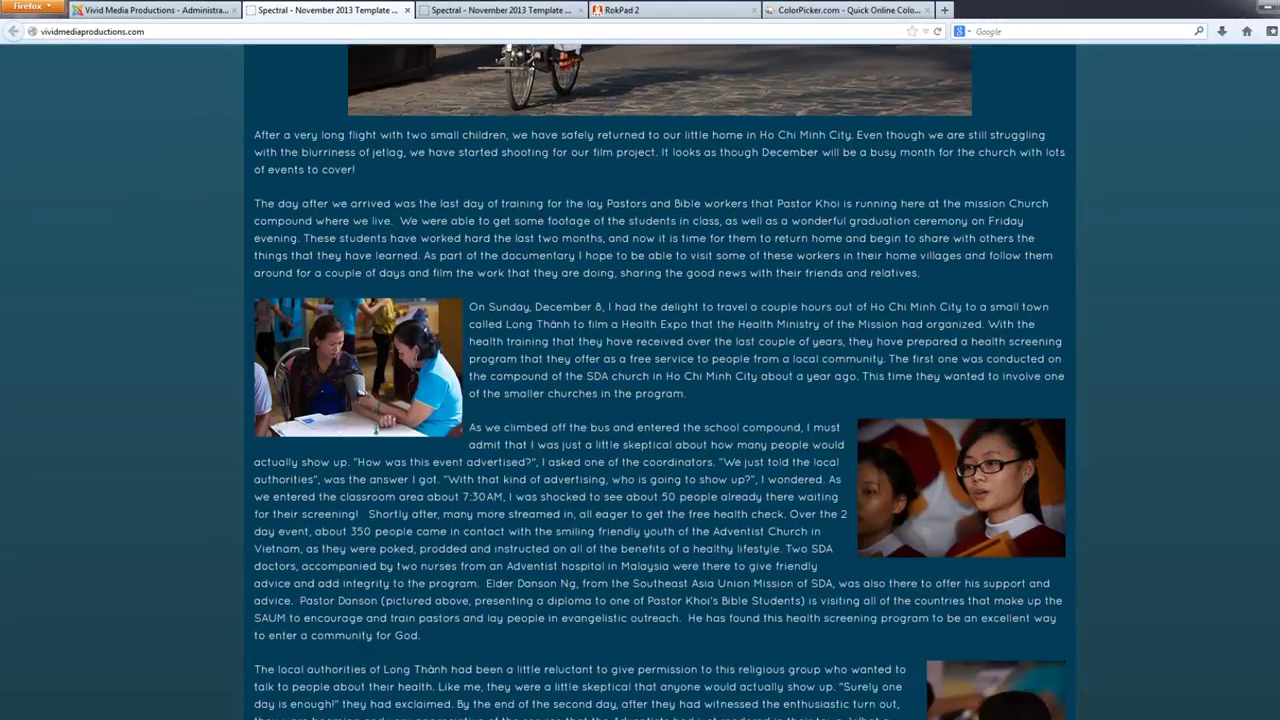
{"action": "scroll", "coordinate": [640, 400], "scroll_direction": "down", "scroll_amount": 3}
{"action": "scroll", "coordinate": [640, 400], "scroll_direction": "up", "scroll_amount": 8}
{"action": "scroll", "coordinate": [640, 400], "scroll_direction": "down", "scroll_amount": 1}
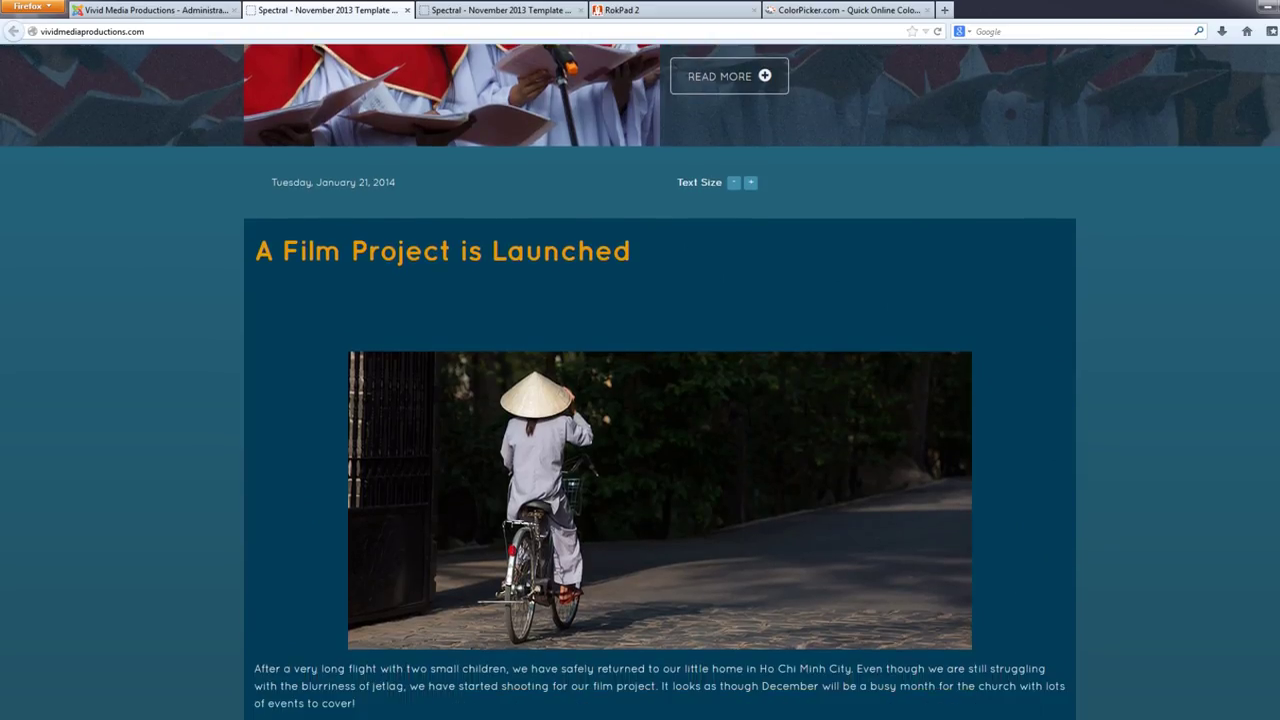
{"action": "scroll", "coordinate": [640, 400], "scroll_direction": "down", "scroll_amount": 1}
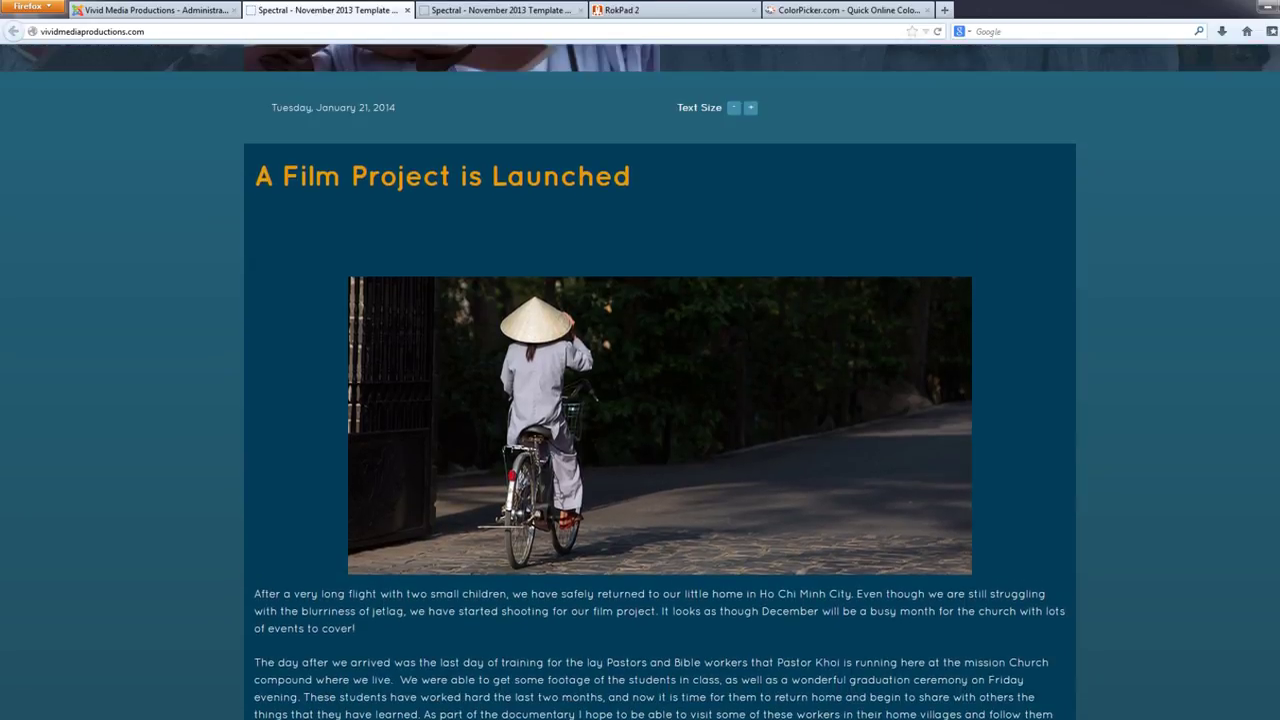
{"action": "scroll", "coordinate": [640, 400], "scroll_direction": "up", "scroll_amount": 2}
{"action": "scroll", "coordinate": [640, 400], "scroll_direction": "down", "scroll_amount": 1}
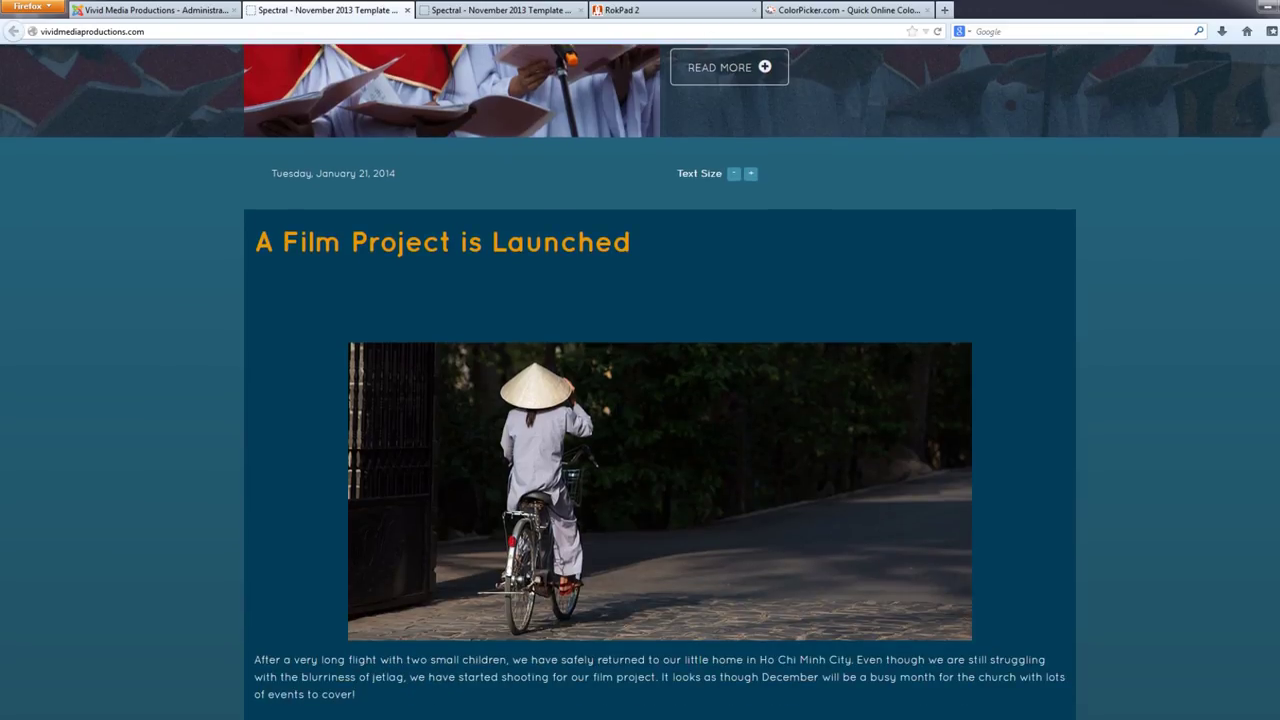
{"action": "scroll", "coordinate": [640, 400], "scroll_direction": "up", "scroll_amount": 2}
{"action": "scroll", "coordinate": [640, 400], "scroll_direction": "down", "scroll_amount": 4}
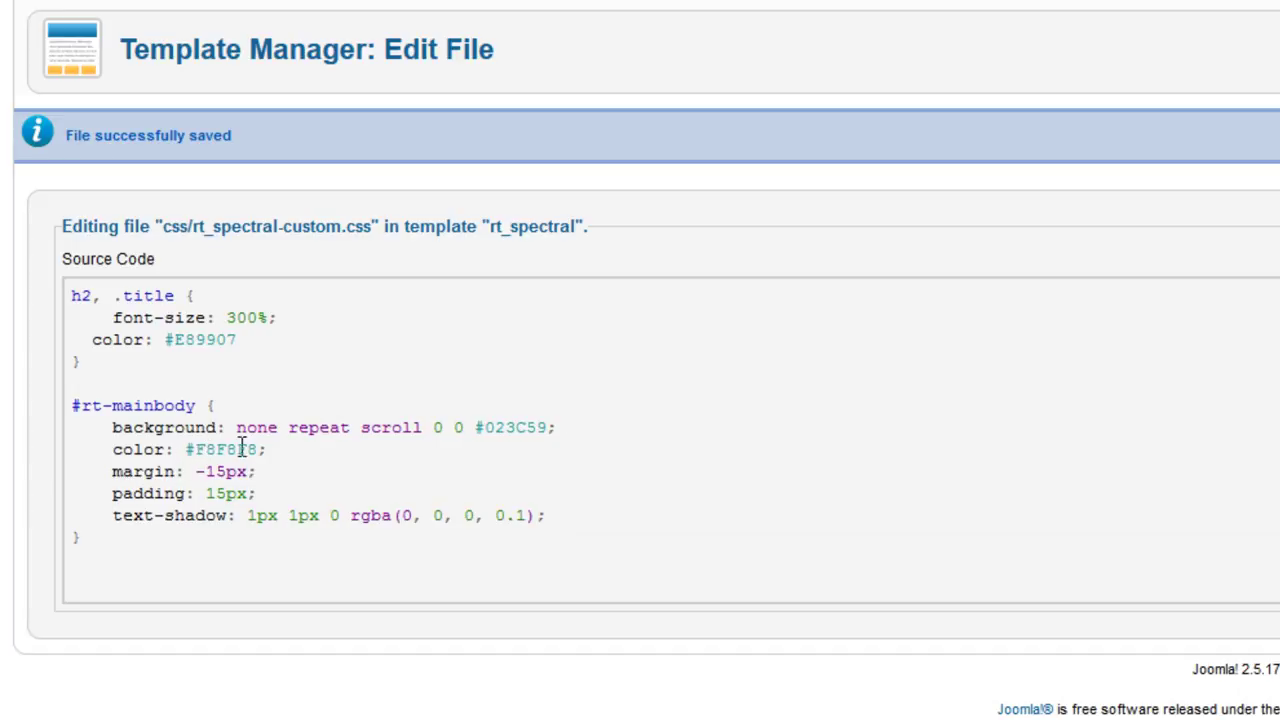
Step: Pick the grey BFBFBF on ColorPicker.com for the #rt-mainbody text colour and copy its hex code
{"action": "left_click_drag", "start_coordinate": [195, 449], "coordinate": [258, 449]}
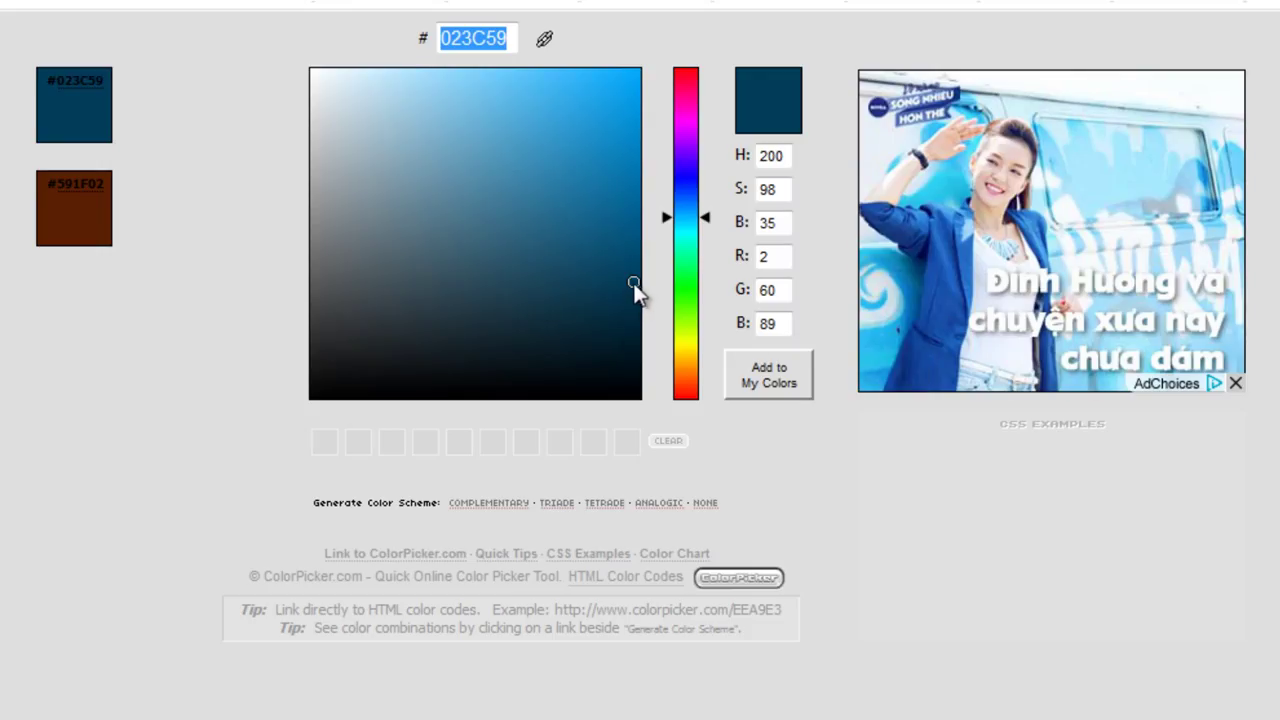
{"action": "left_click_drag", "start_coordinate": [634, 282], "coordinate": [477, 279]}
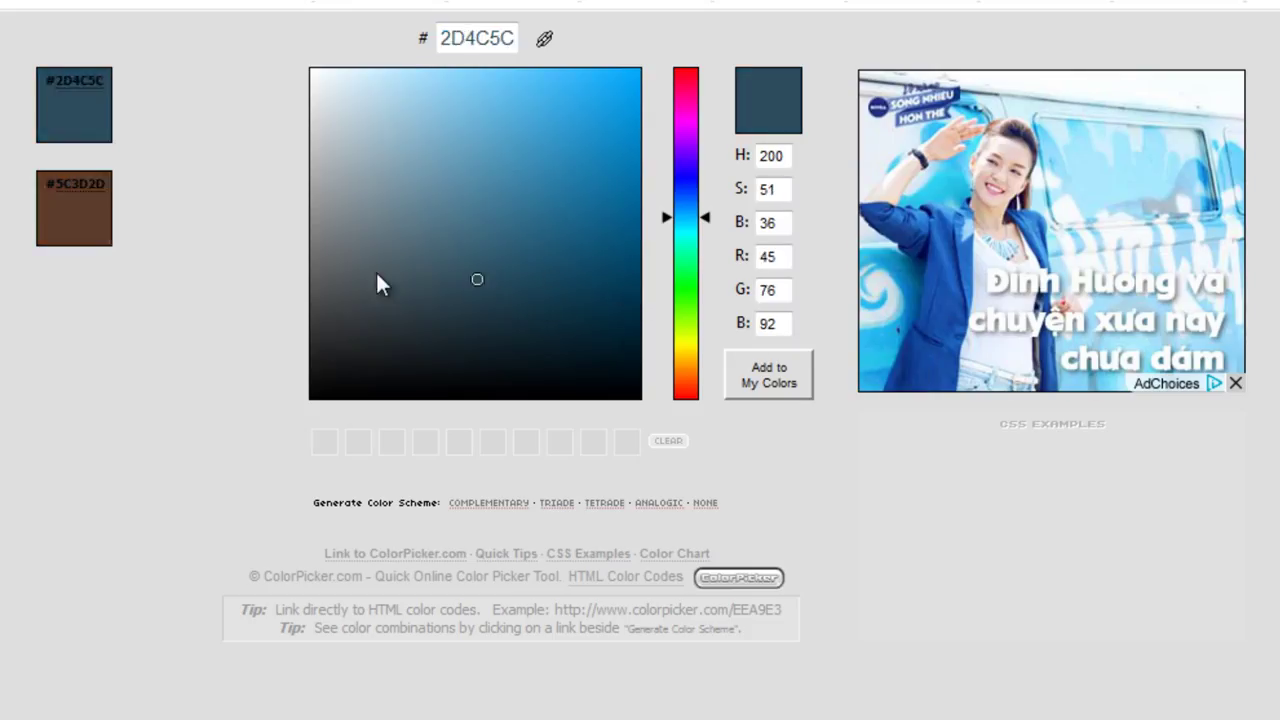
{"action": "mouse_move", "coordinate": [378, 284]}
{"action": "left_mouse_down"}
{"action": "mouse_move", "coordinate": [278, 234]}
{"action": "mouse_move", "coordinate": [286, 151]}
{"action": "left_mouse_up"}
{"action": "key", "text": "ctrl+c"}
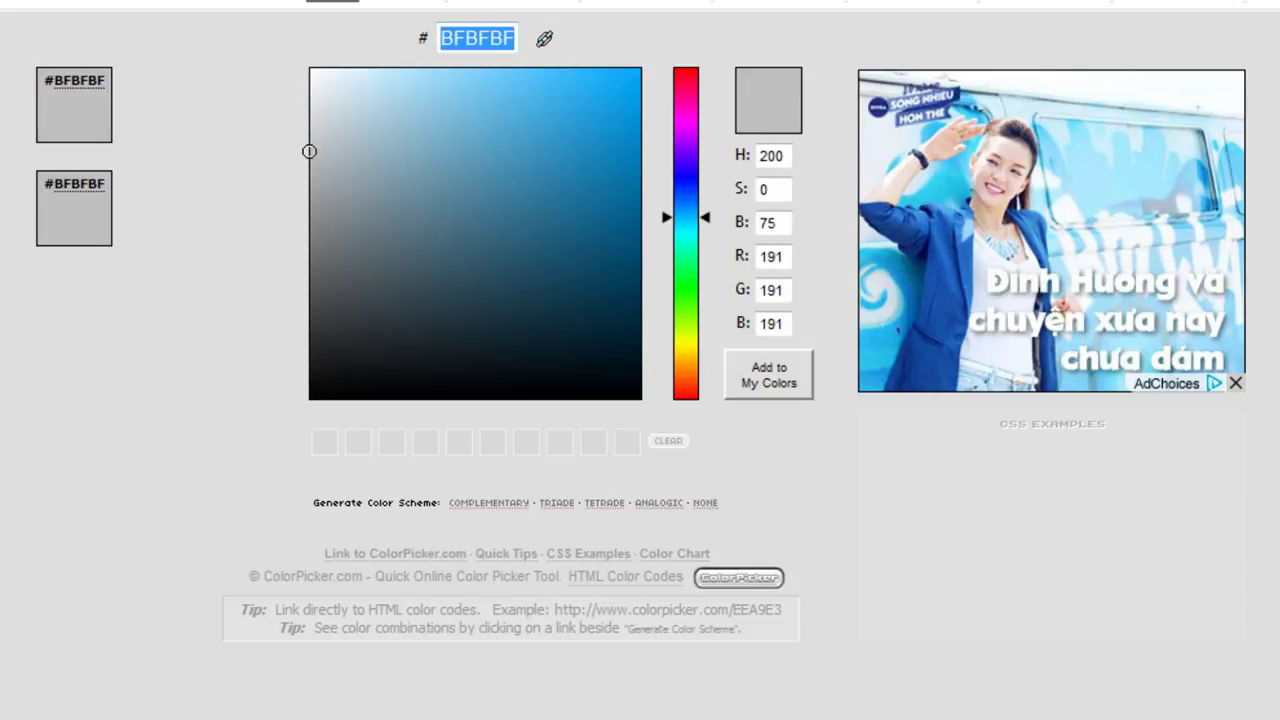
Step: Set the #rt-mainbody text colour to #BFBFBF in the custom CSS and check the article on the front page
{"action": "key", "text": "ctrl+Tab"}
{"action": "key", "text": "ctrl+v"}
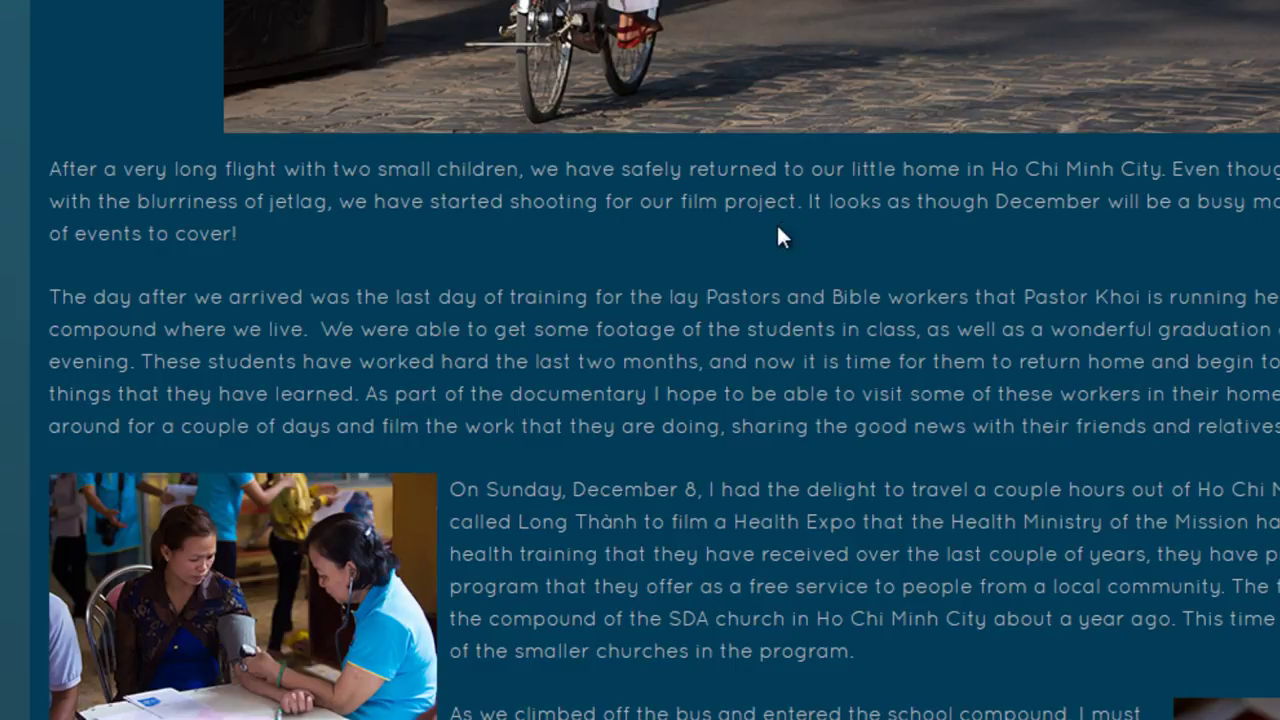
{"action": "scroll", "coordinate": [846, 214], "scroll_direction": "up", "scroll_amount": 3}
{"action": "scroll", "coordinate": [640, 360], "scroll_direction": "up", "scroll_amount": 6}
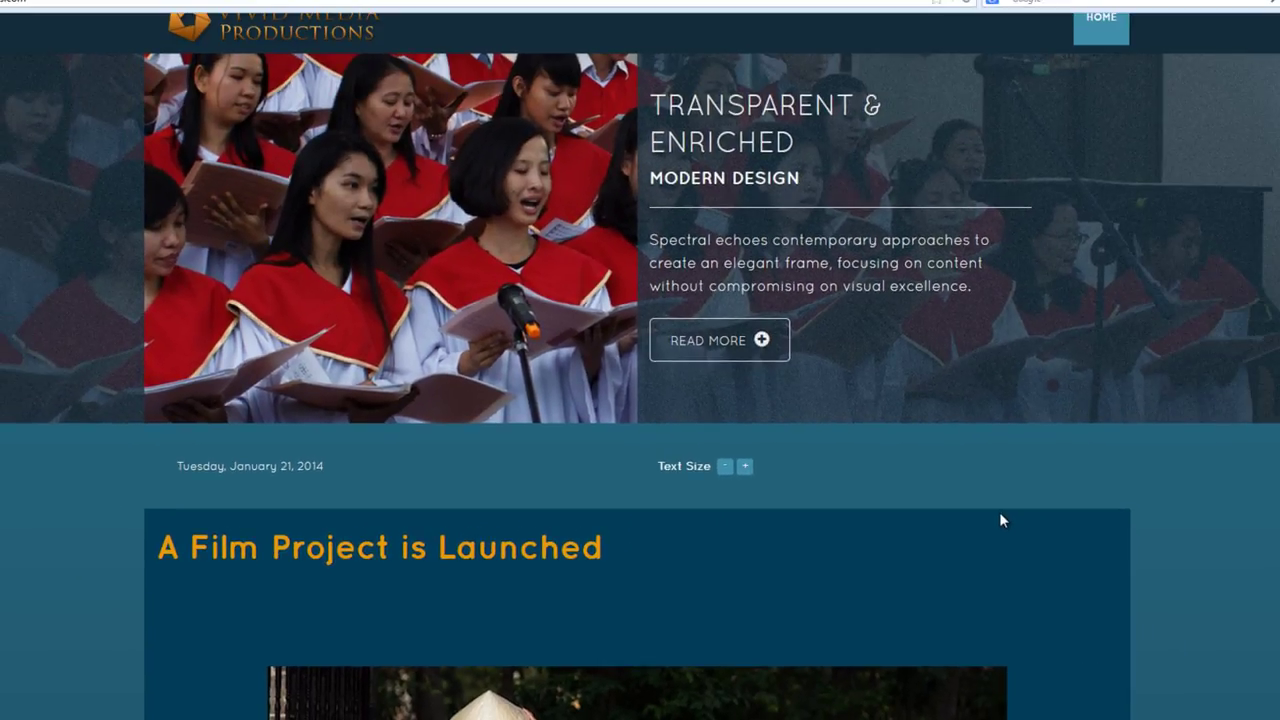
{"action": "key", "text": "F12"}
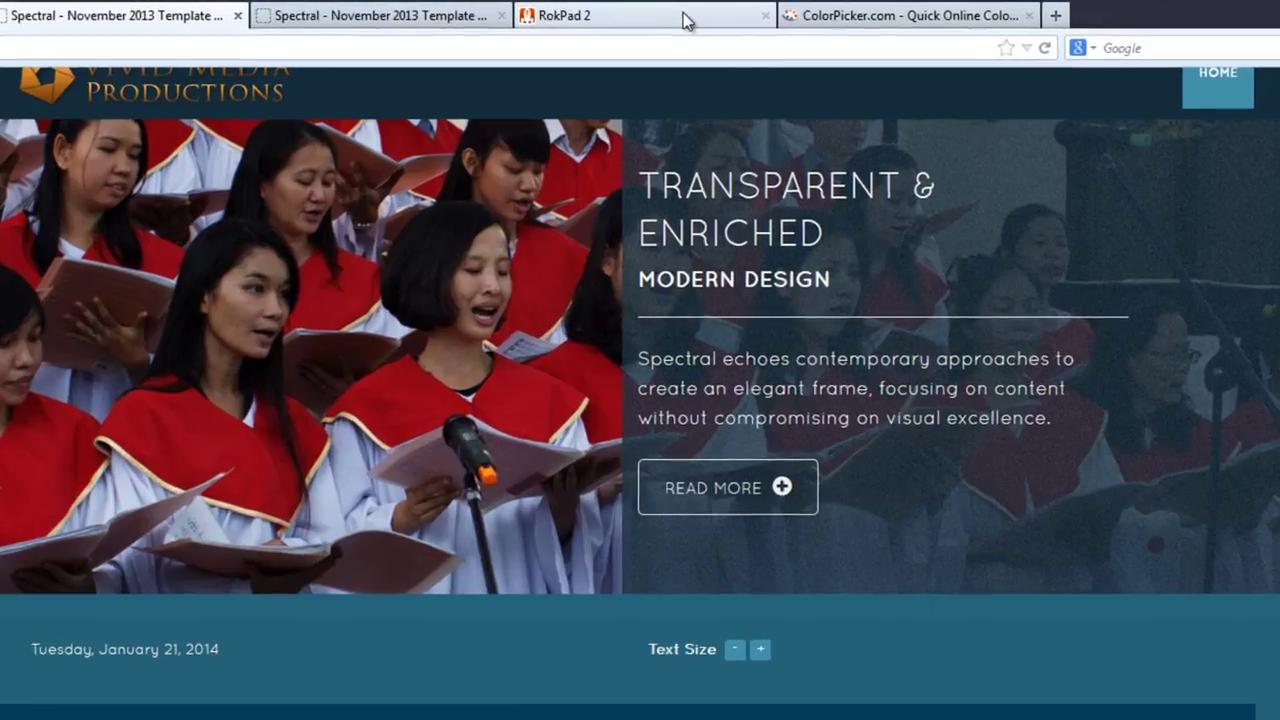
Step: Open the "[SOLVED] Adjusting Overlay in Showcase" thread in the Spectral board of the RocketTheme forum
{"action": "left_click", "coordinate": [686, 18]}
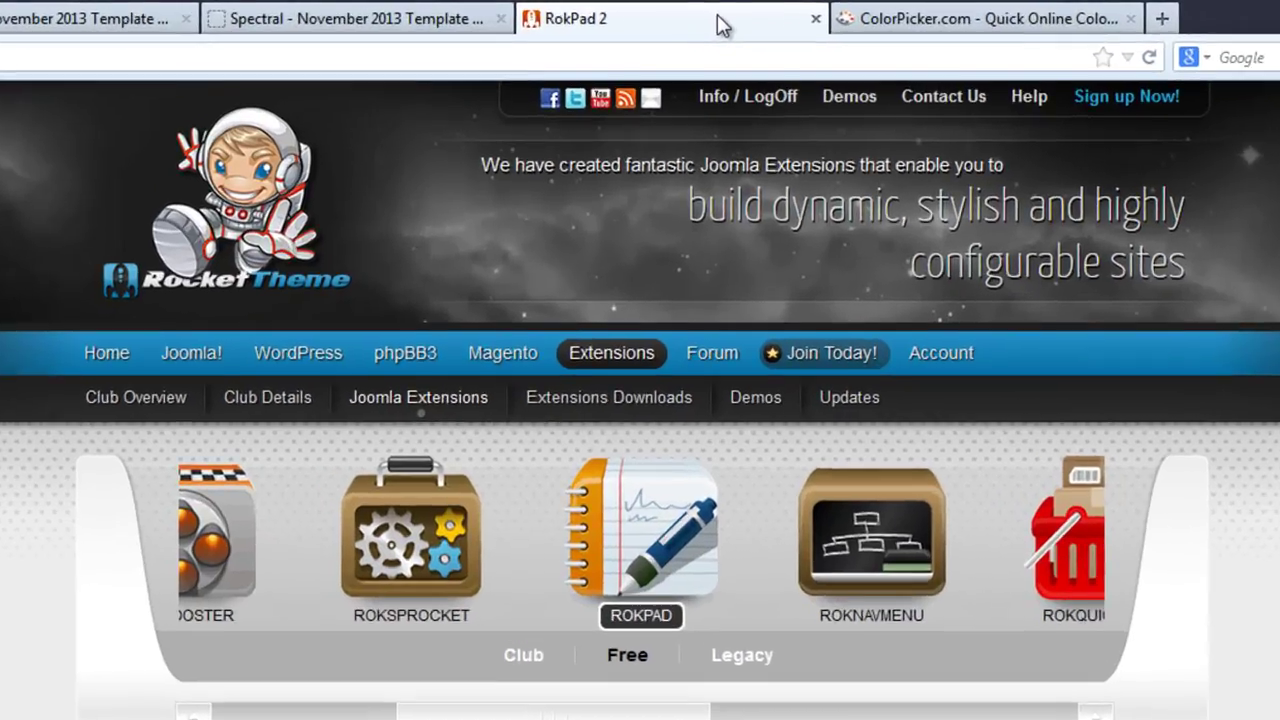
{"action": "left_click", "coordinate": [742, 405]}
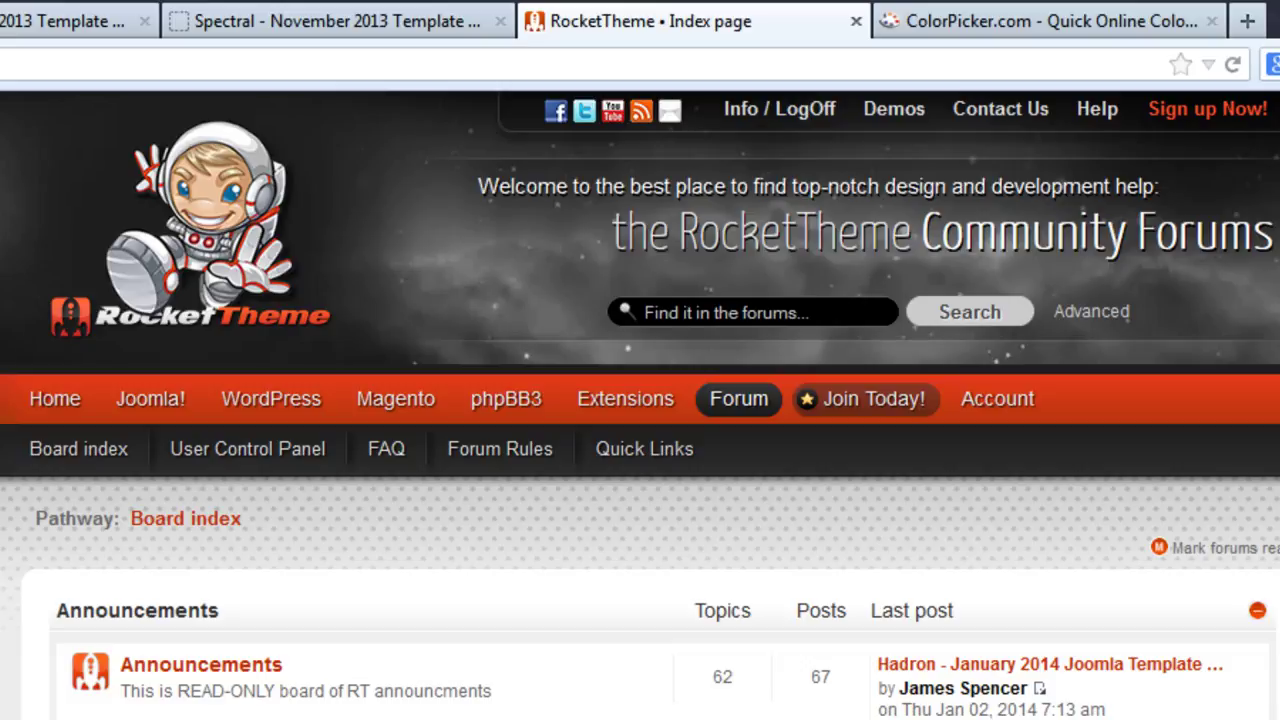
{"action": "scroll", "coordinate": [640, 400], "scroll_direction": "down", "scroll_amount": 20}
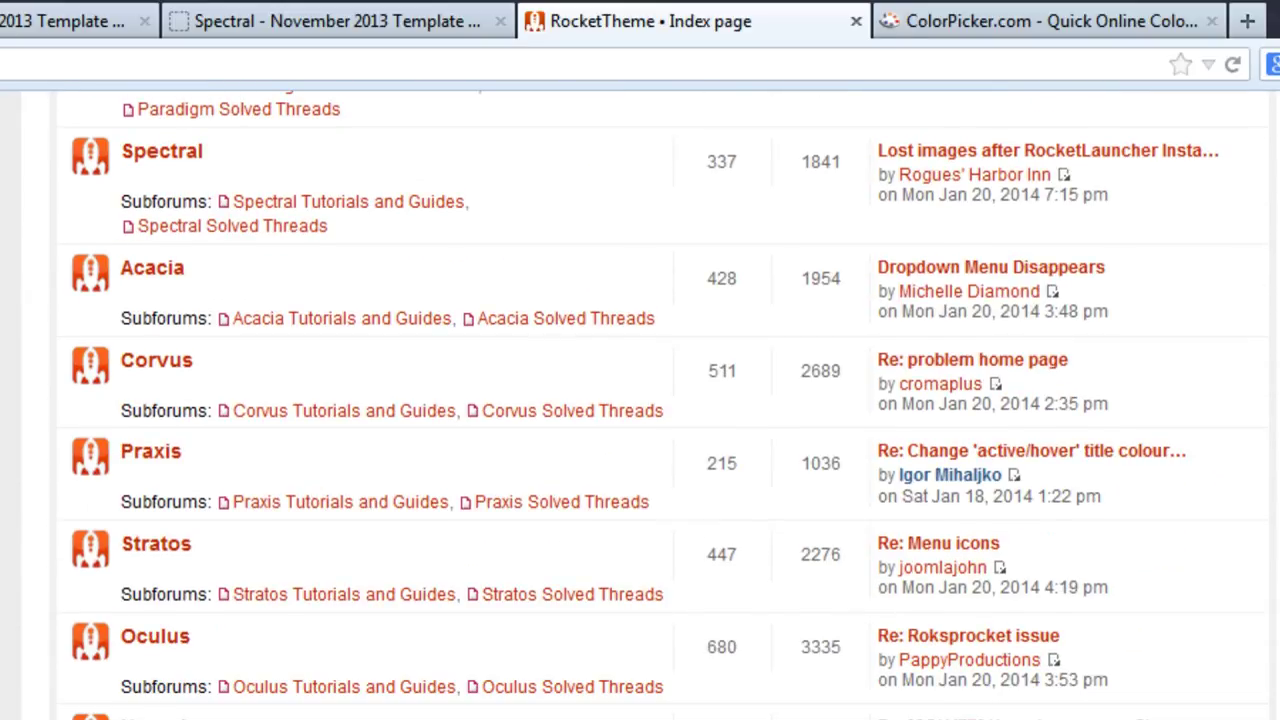
{"action": "scroll", "coordinate": [640, 400], "scroll_direction": "down", "scroll_amount": 1}
{"action": "scroll", "coordinate": [640, 400], "scroll_direction": "up", "scroll_amount": 4}
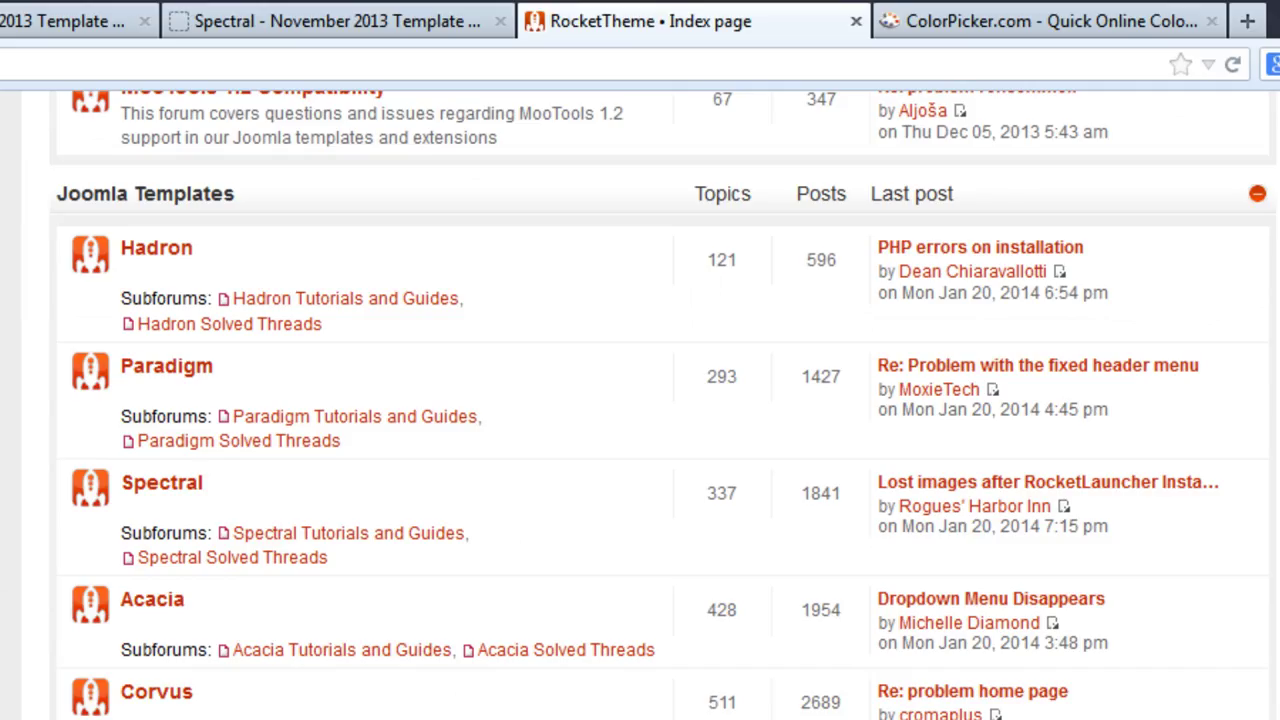
{"action": "left_click", "coordinate": [178, 490]}
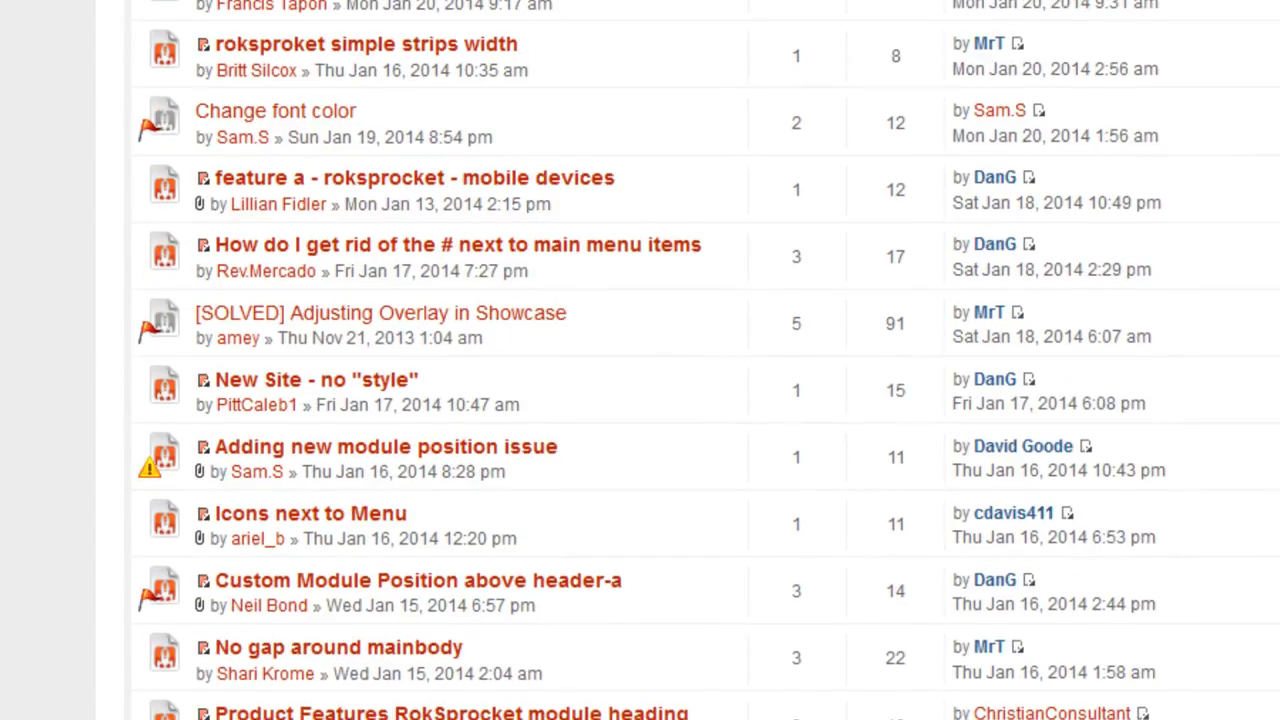
{"action": "left_click", "coordinate": [445, 316]}
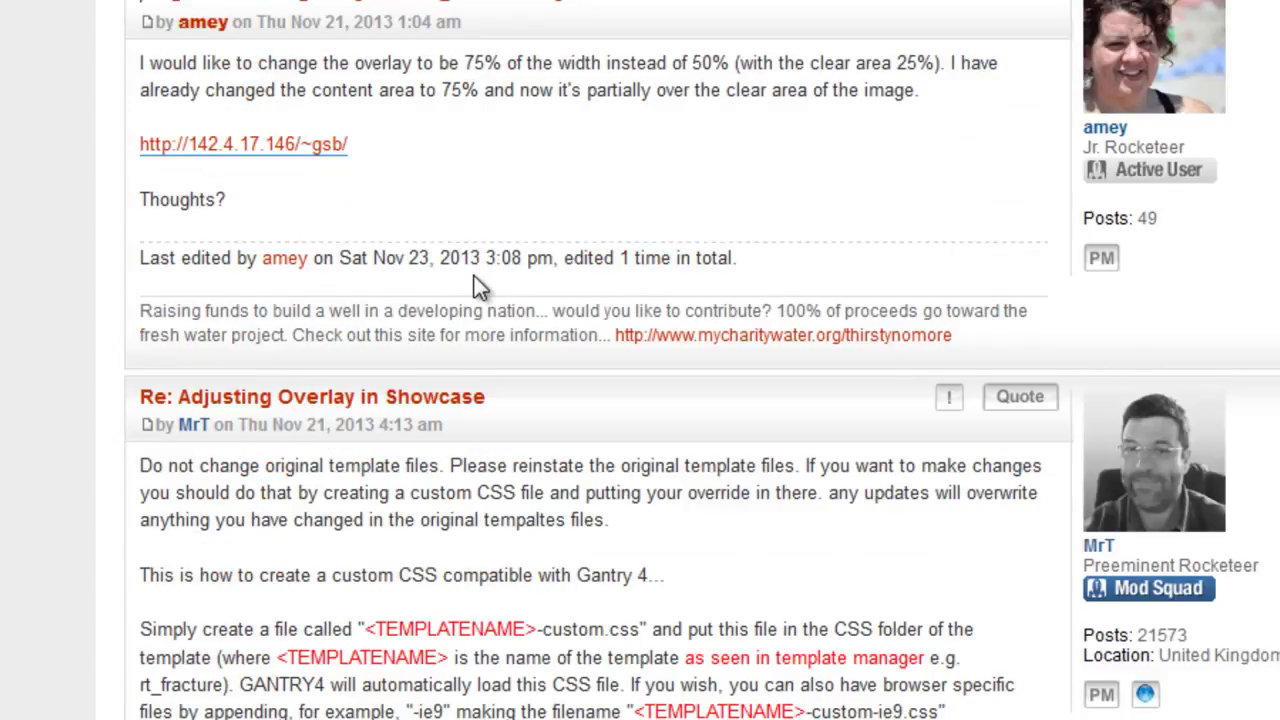
Step: Copy the showcase overlay code with the 75% and 71% widths from the forum reply into rt_spectral-custom.css, below the #rt-mainbody rule
{"action": "scroll", "coordinate": [474, 276], "scroll_direction": "down", "scroll_amount": 10}
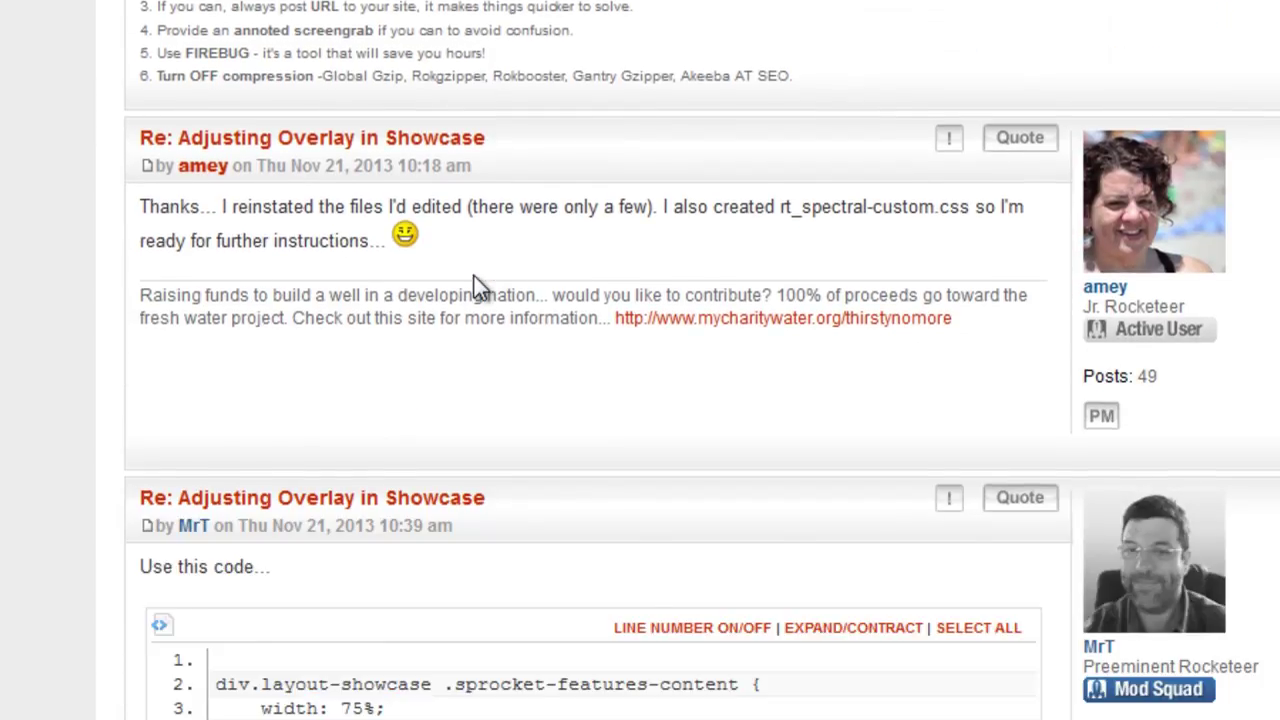
{"action": "scroll", "coordinate": [474, 276], "scroll_direction": "down", "scroll_amount": 8}
{"action": "scroll", "coordinate": [414, 323], "scroll_direction": "up", "scroll_amount": 3}
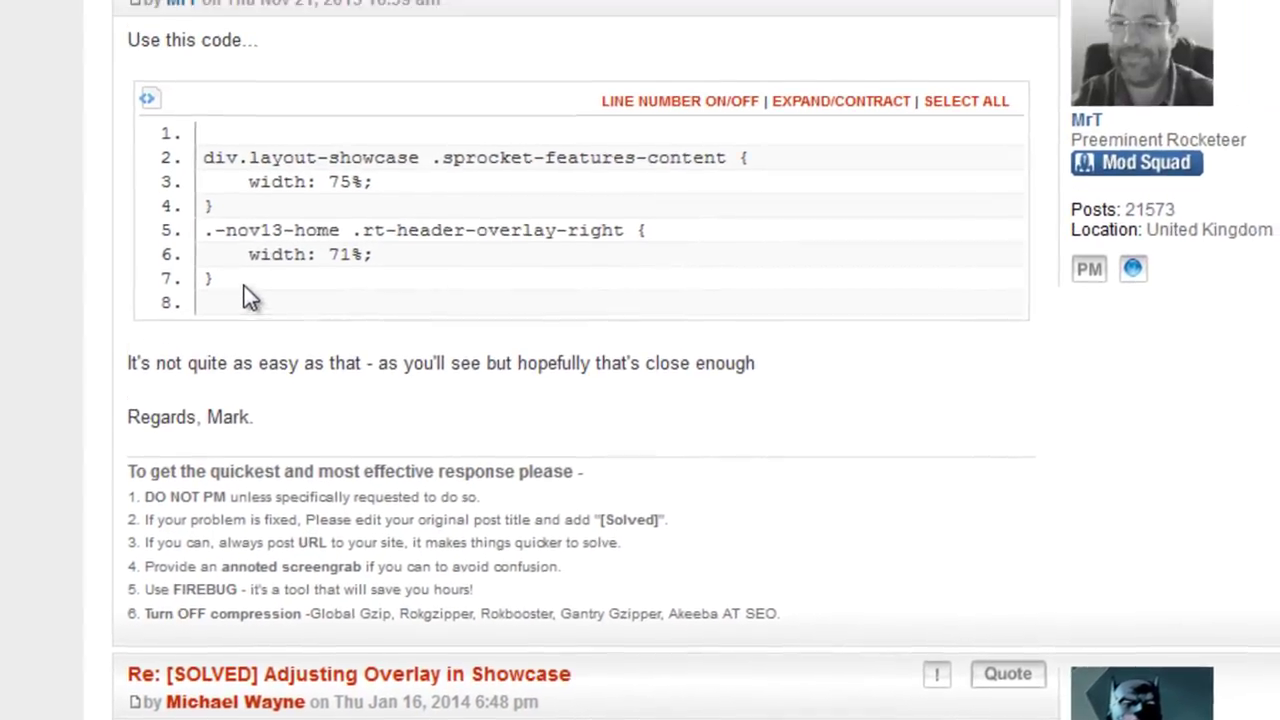
{"action": "left_click_drag", "start_coordinate": [250, 298], "coordinate": [171, 169]}
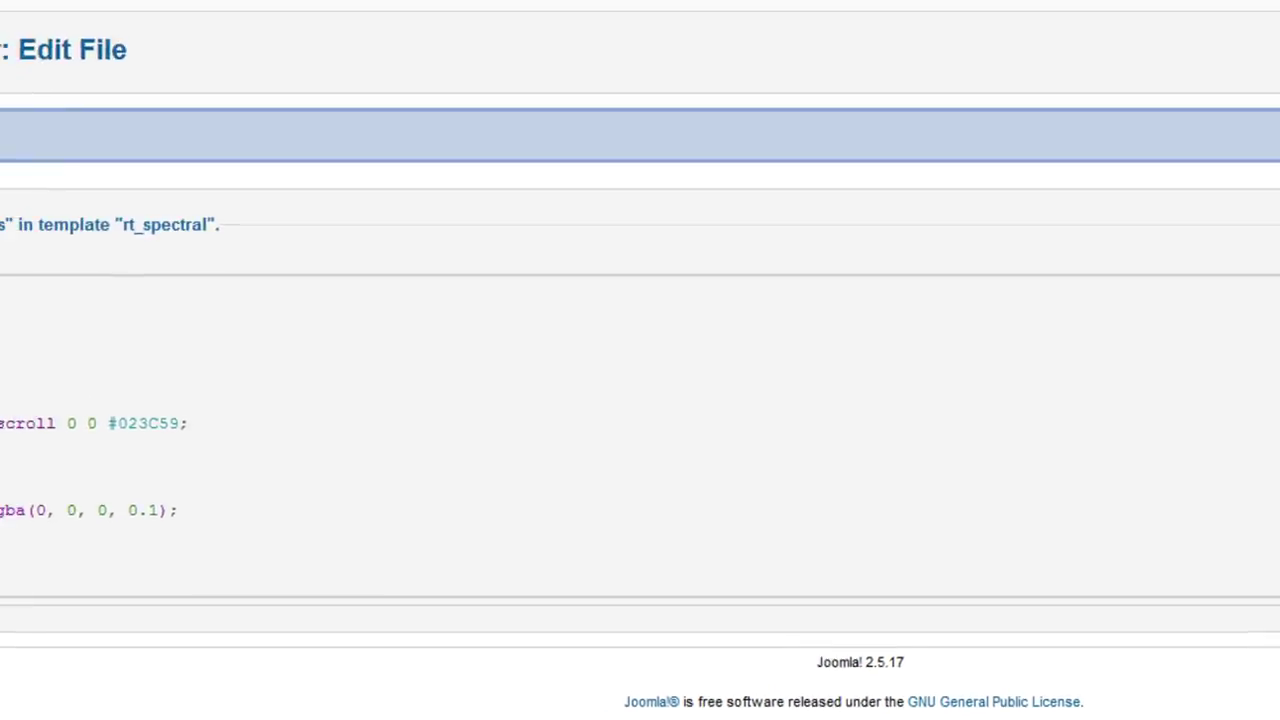
{"action": "type", "text": "div.layout-showcase .sprocket-features-content {     width: 75%; } .-nov13-home .rt-header-overlay-right {     width: 71%; }"}
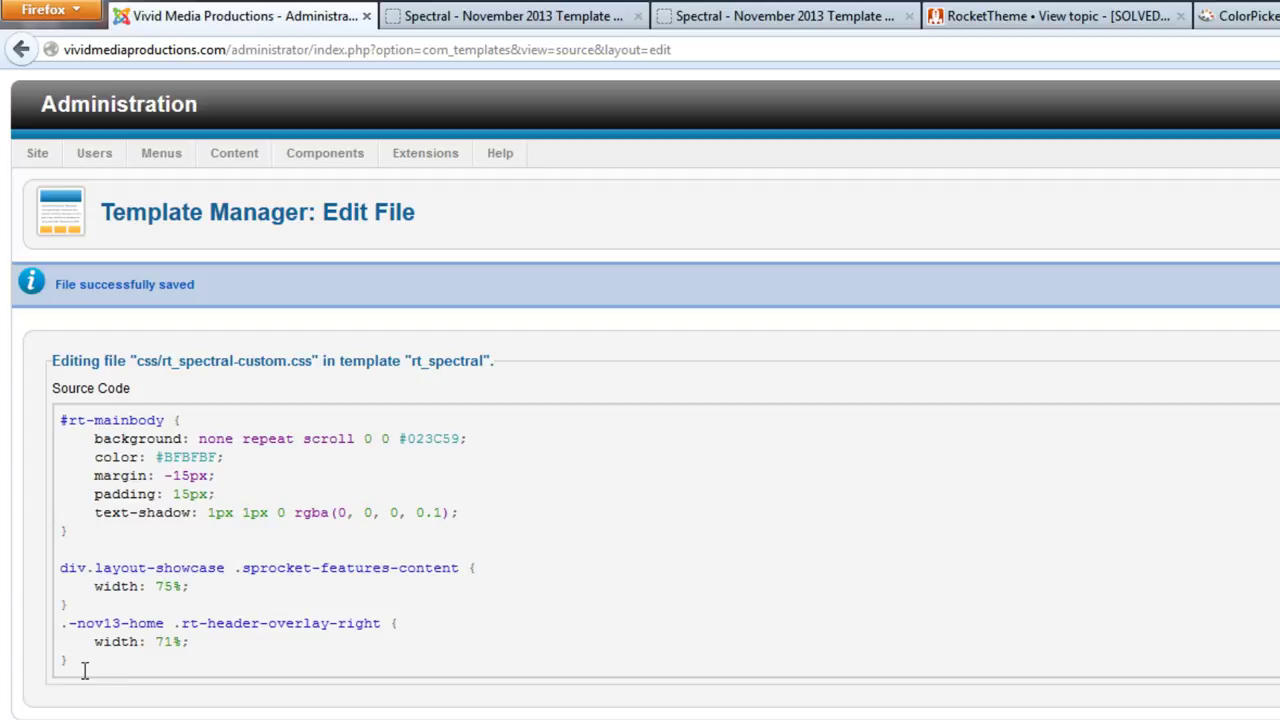
Step: Return to the forum thread on adjusting the showcase overlay and read the remaining replies below the code
{"action": "left_click", "coordinate": [1128, 20]}
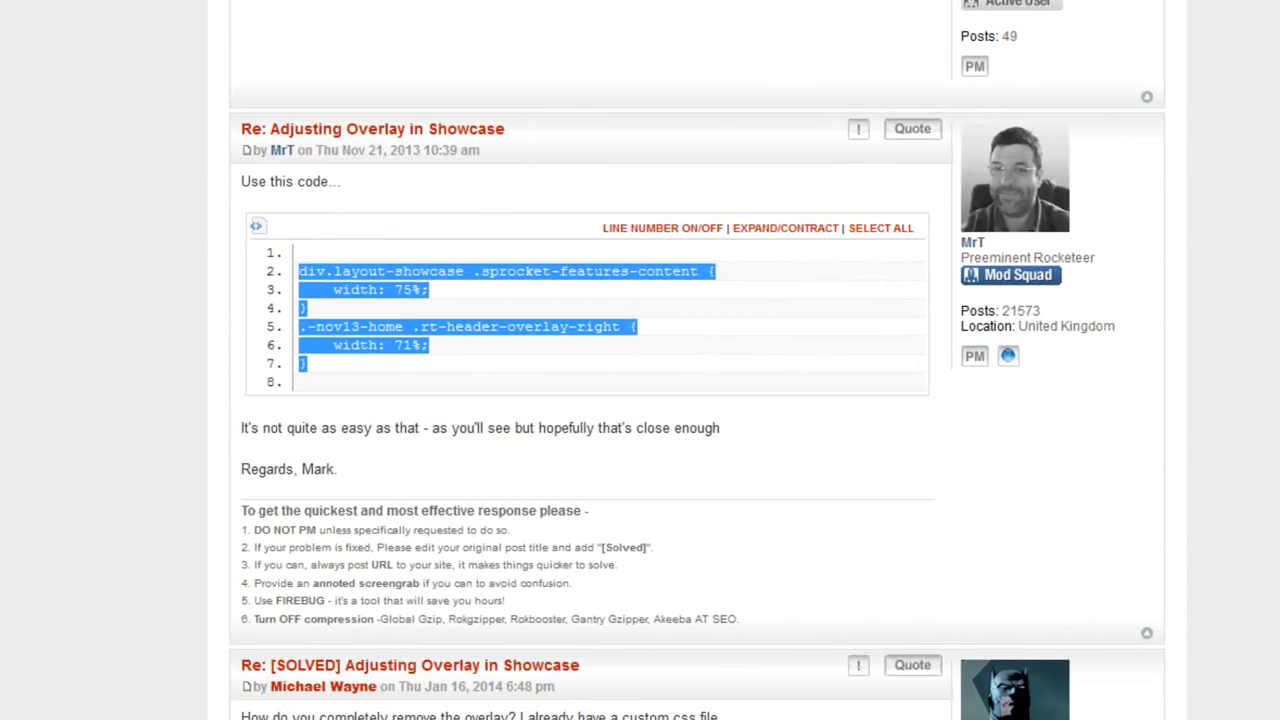
{"action": "scroll", "coordinate": [697, 360], "scroll_direction": "down", "scroll_amount": 7}
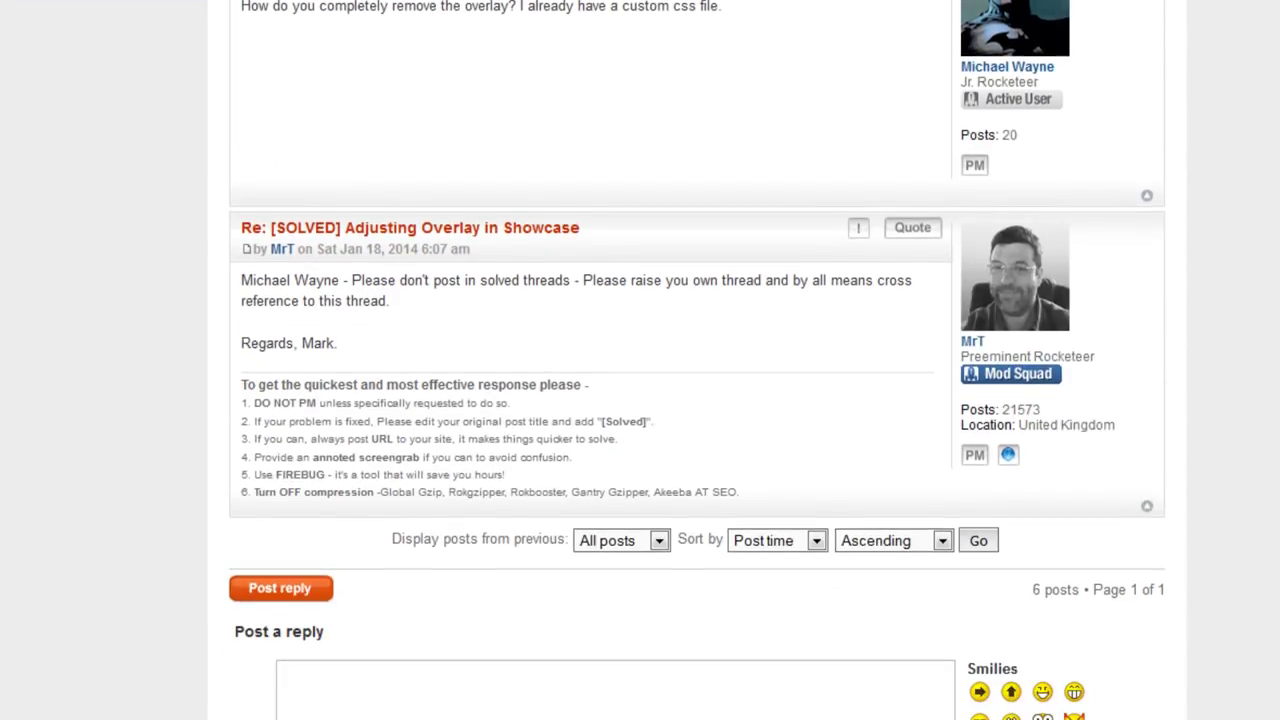
{"action": "scroll", "coordinate": [697, 360], "scroll_direction": "down", "scroll_amount": 1}
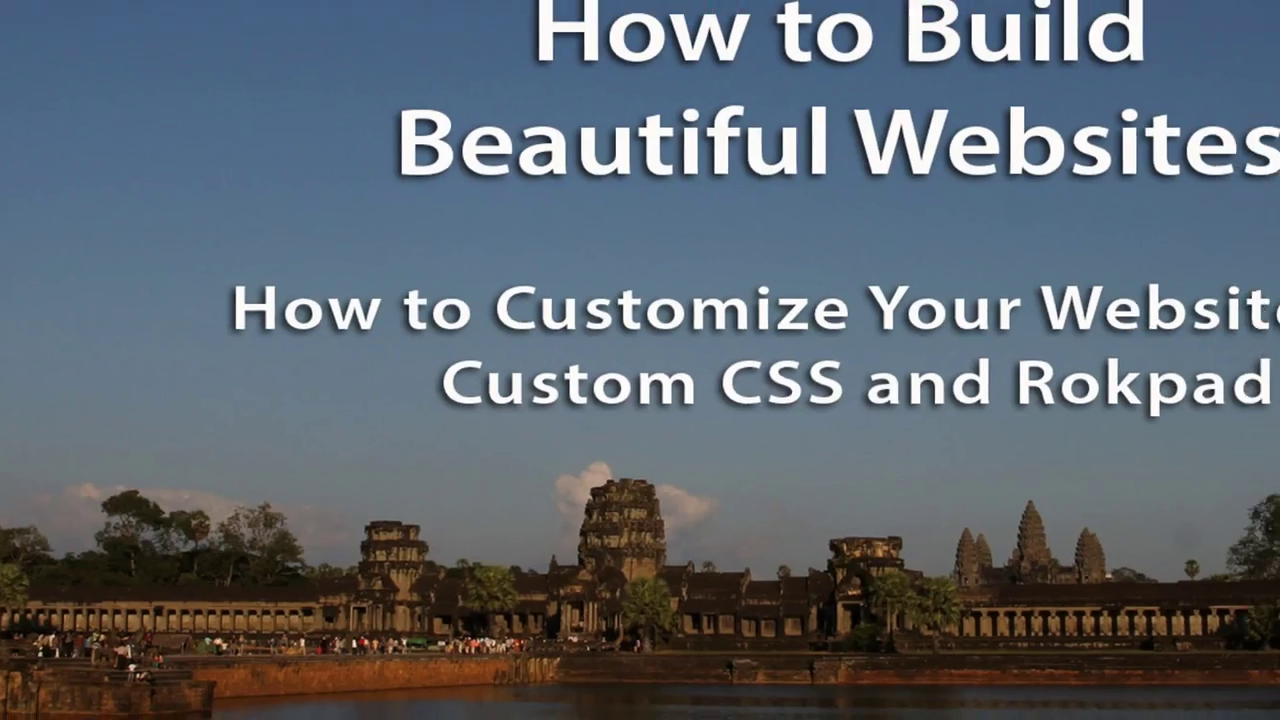